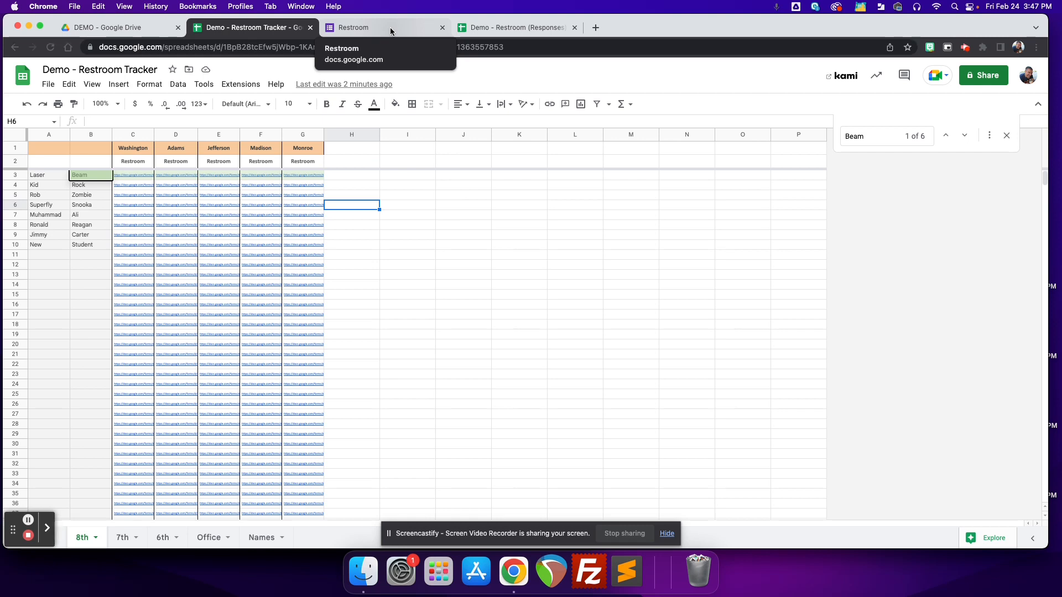
Step: Close the leftover Beam search in the 8th sheet and select the empty cell H3
click(62, 178)
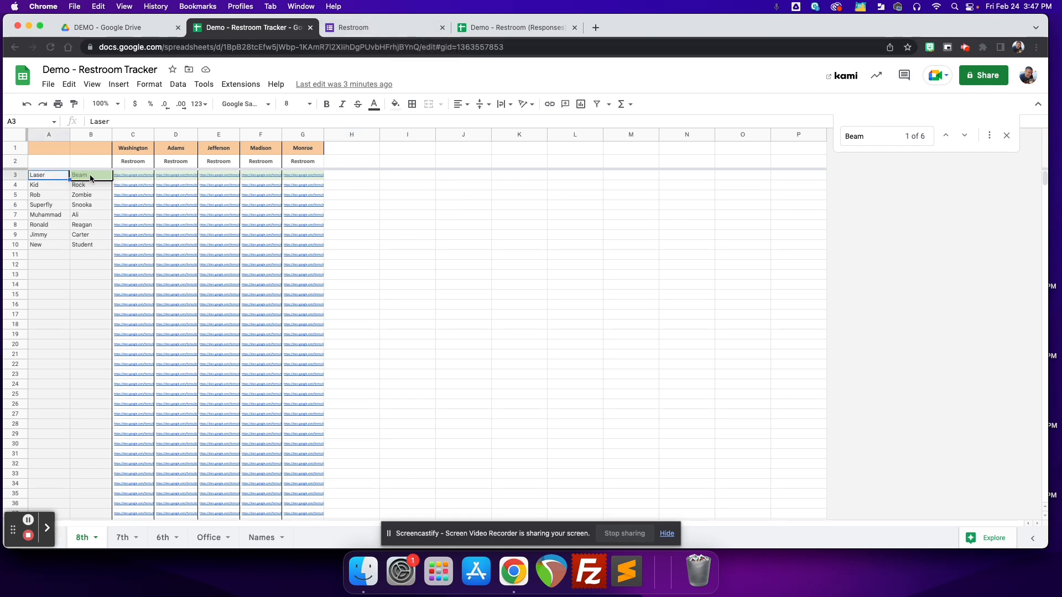
click(1006, 136)
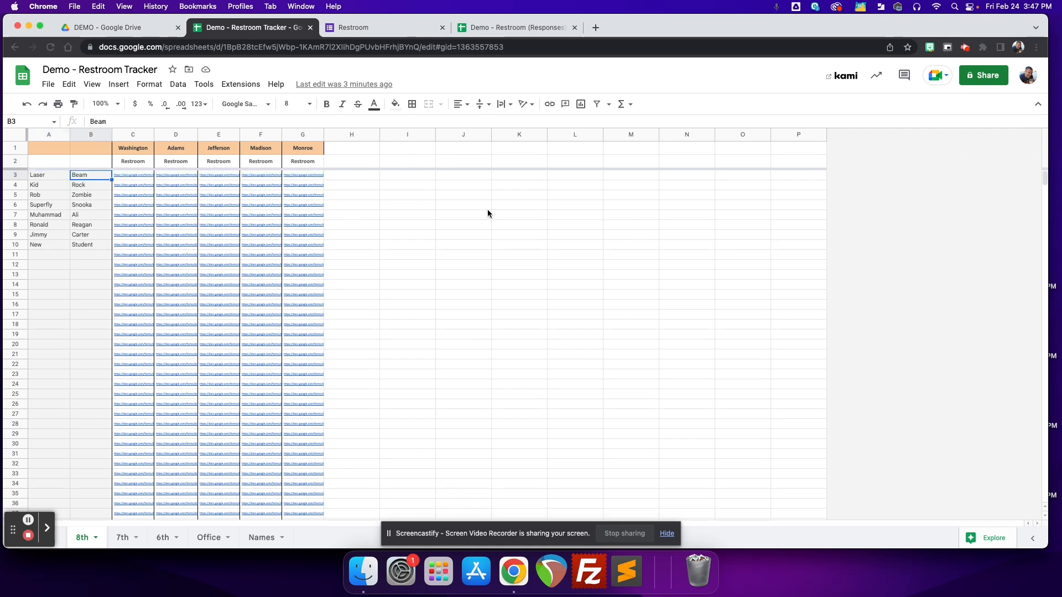
click(352, 175)
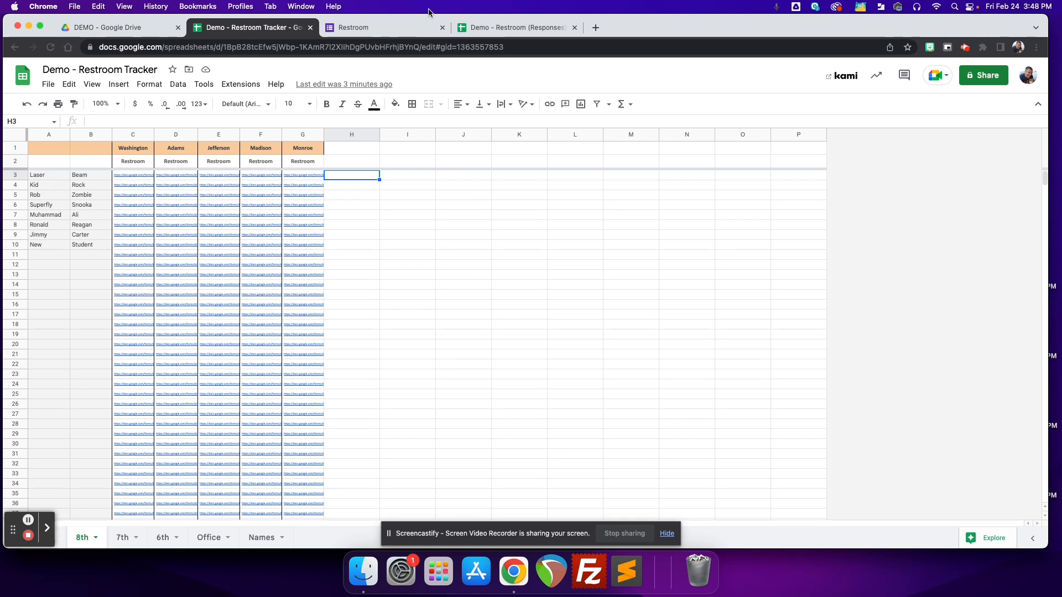
Step: Review the Restroom form's Teacher and Direction questions and compare them with the tracker spreadsheet
click(387, 26)
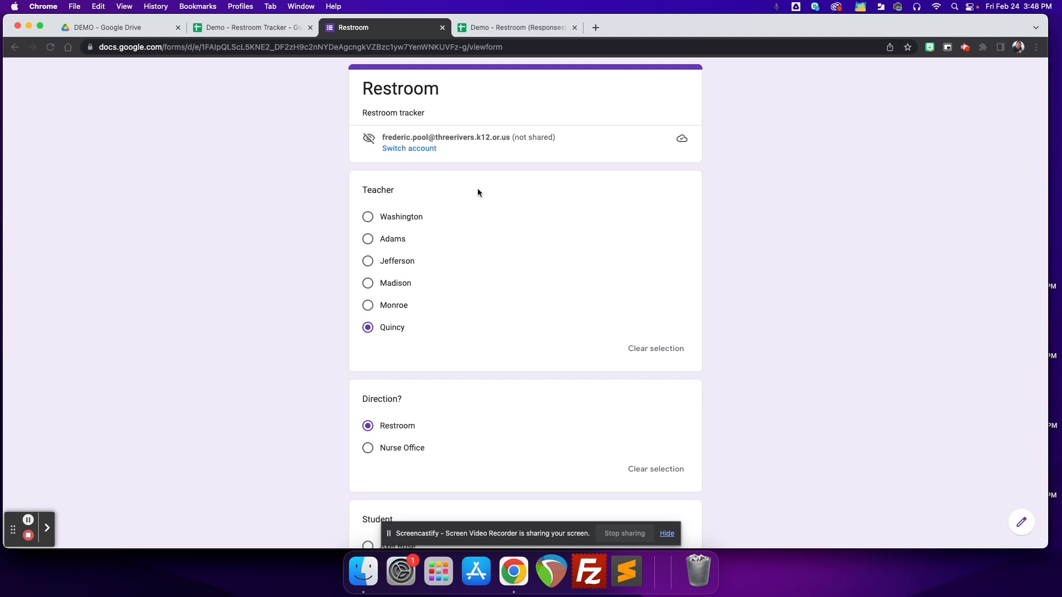
scroll(501, 263, down, 1)
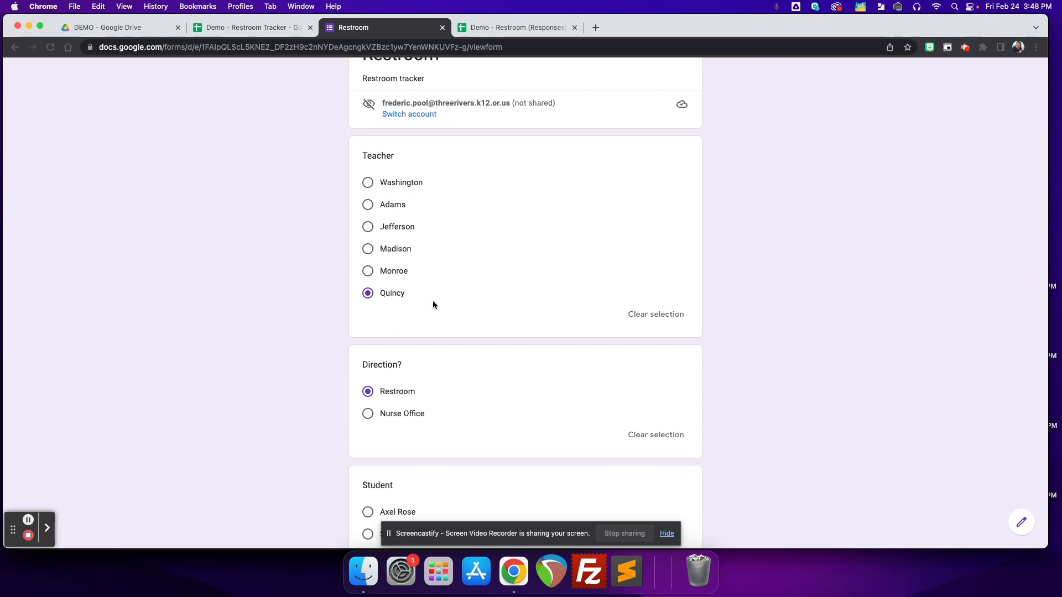
scroll(406, 376, down, 2)
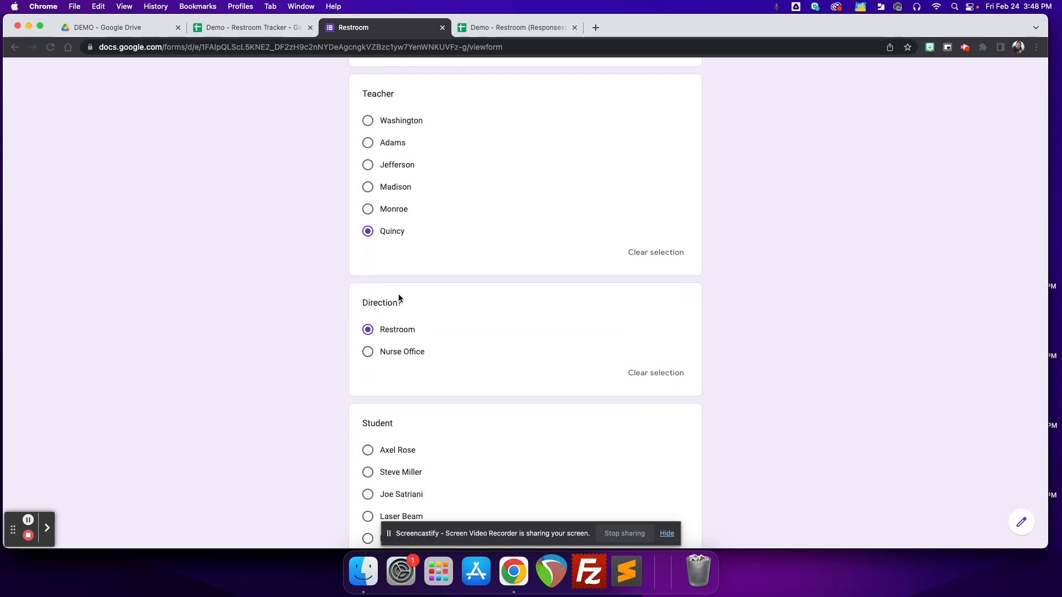
click(253, 27)
click(348, 27)
click(245, 28)
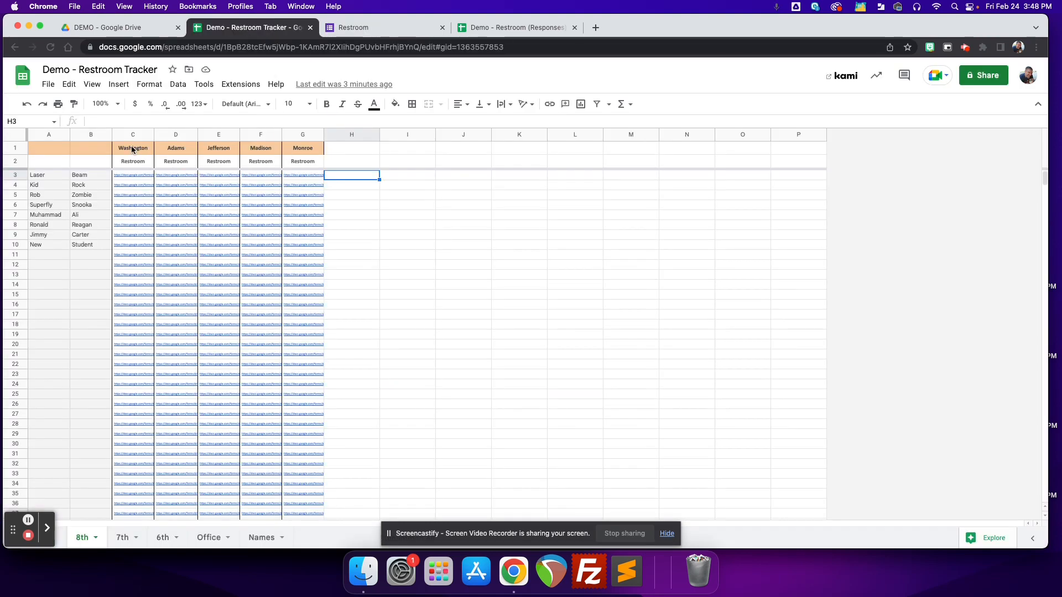
Step: Examine the teacher link columns C to G in the 8th sheet and the empty area from column I onward
drag(131, 148, 310, 454)
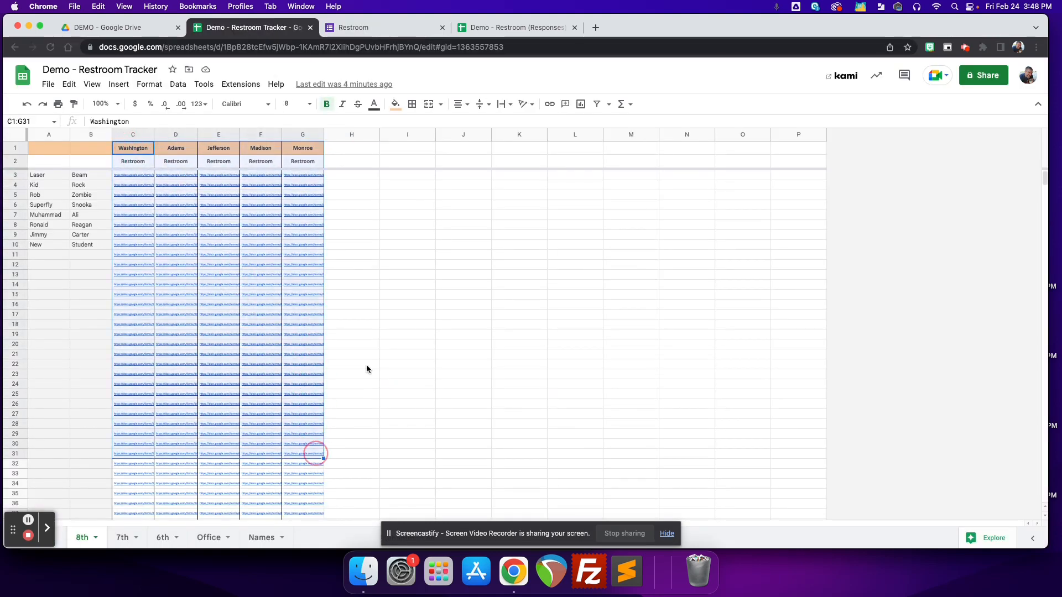
drag(397, 151, 576, 470)
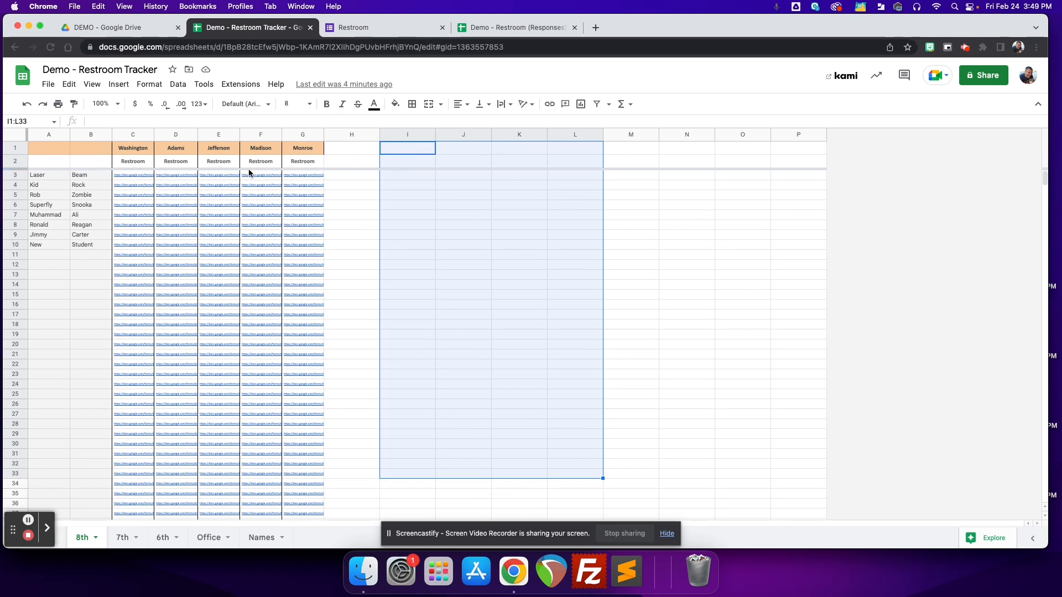
click(408, 163)
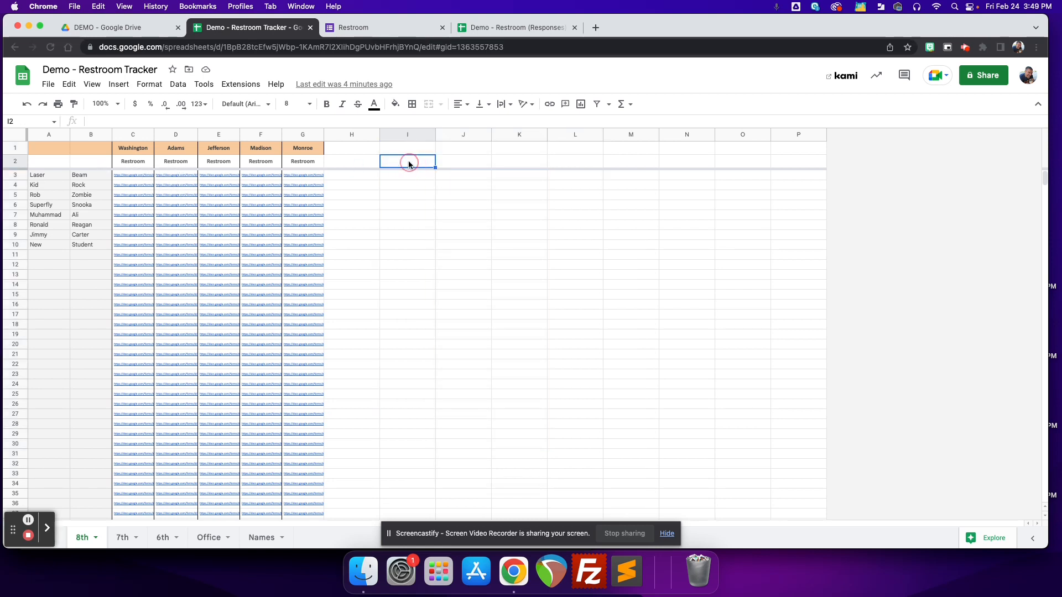
click(464, 161)
click(513, 162)
click(566, 163)
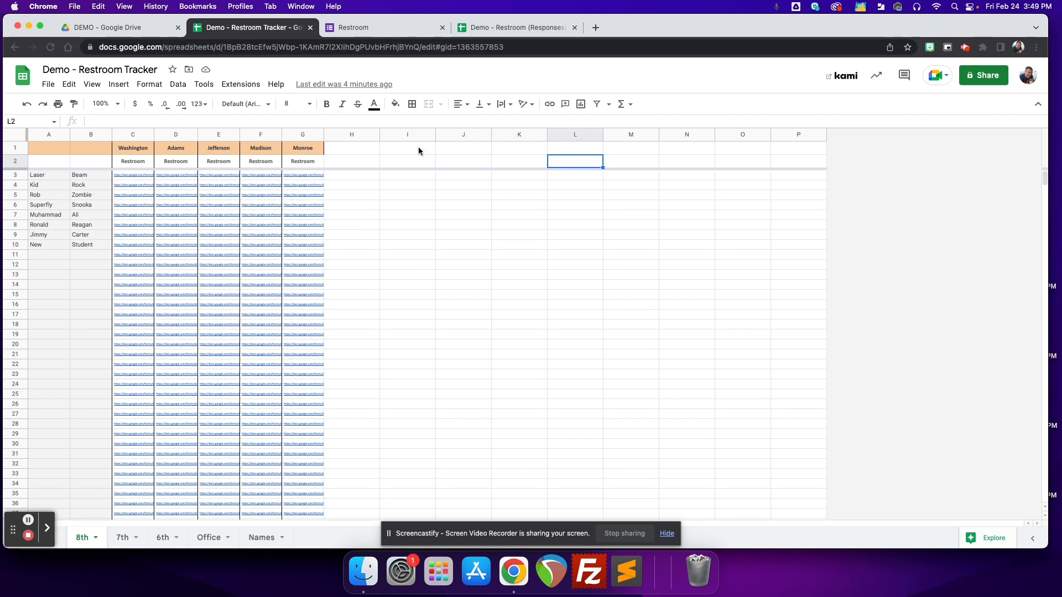
drag(685, 149, 772, 173)
click(401, 149)
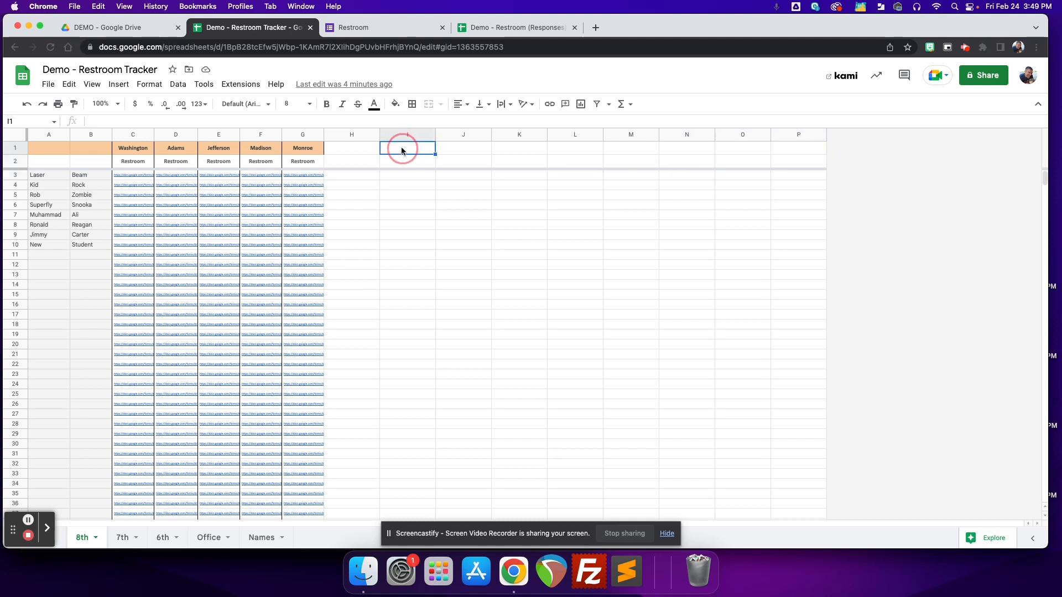
click(133, 164)
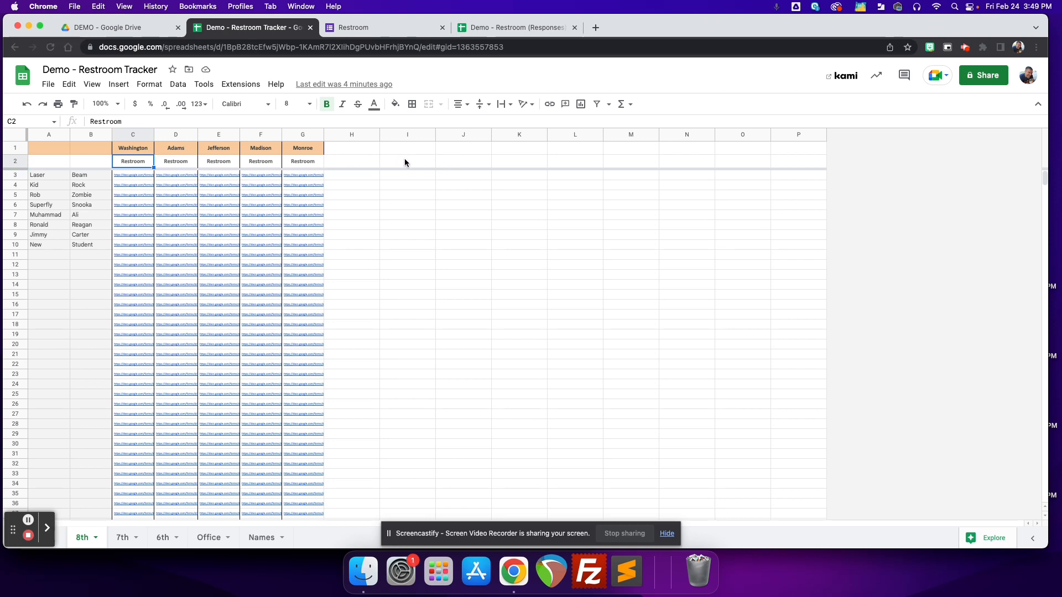
drag(403, 147, 573, 504)
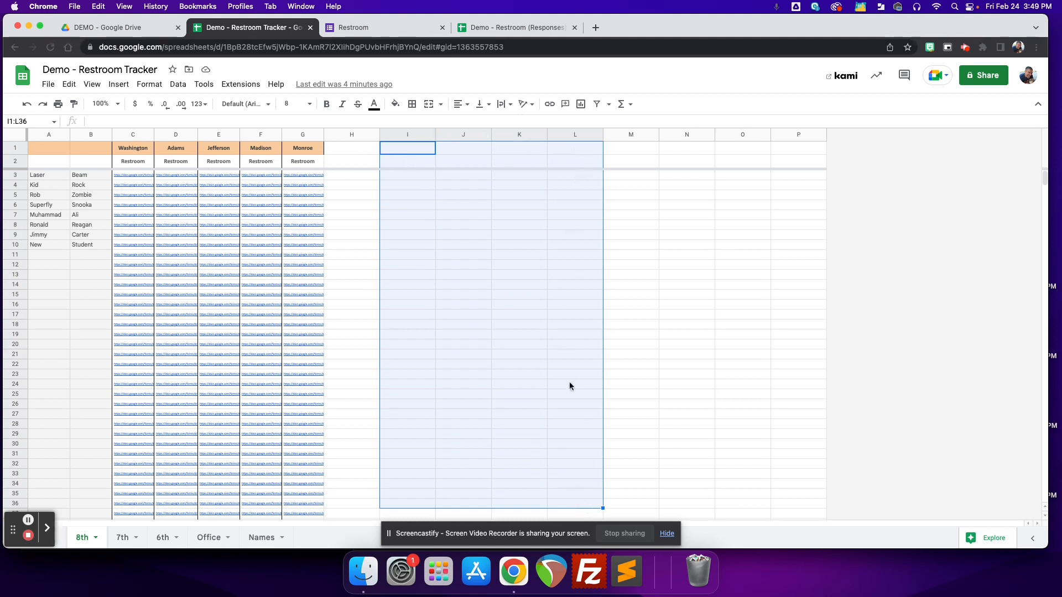
click(411, 162)
click(460, 162)
click(513, 161)
click(592, 165)
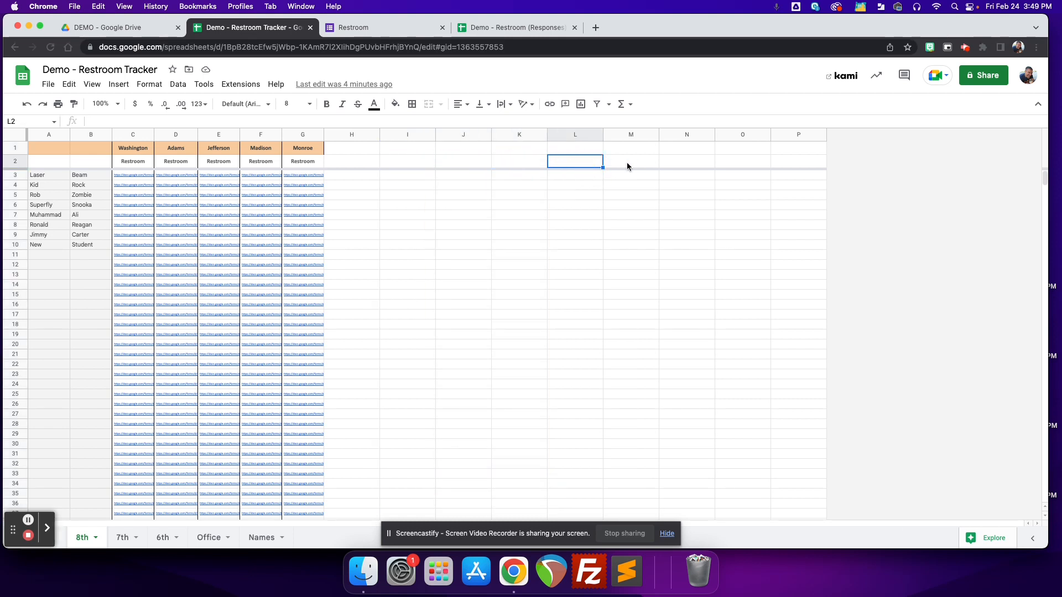
click(415, 149)
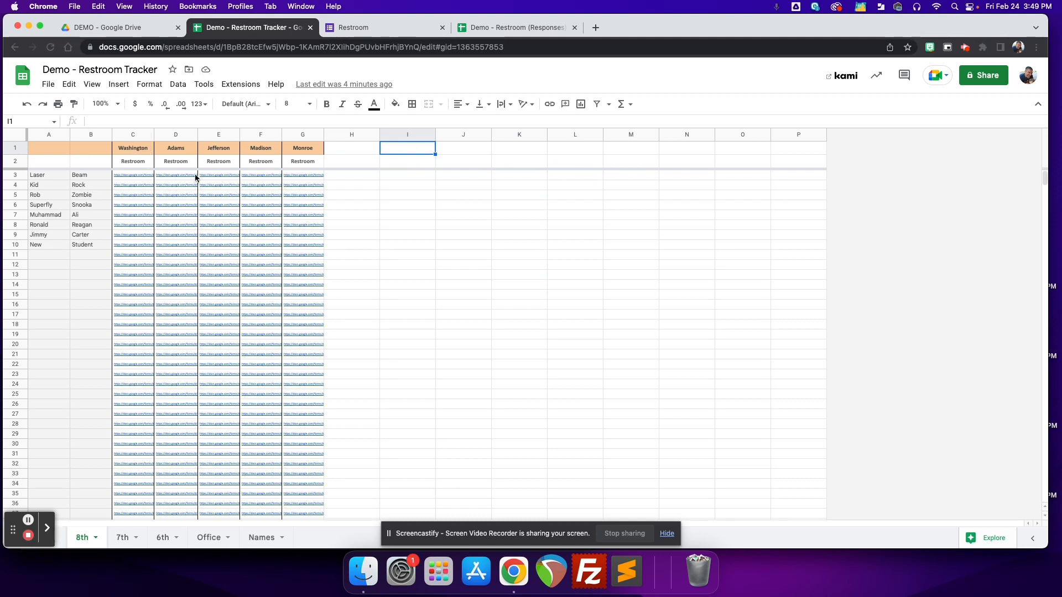
Step: Look through the pre-filled Restroom form and open it for editing
click(390, 26)
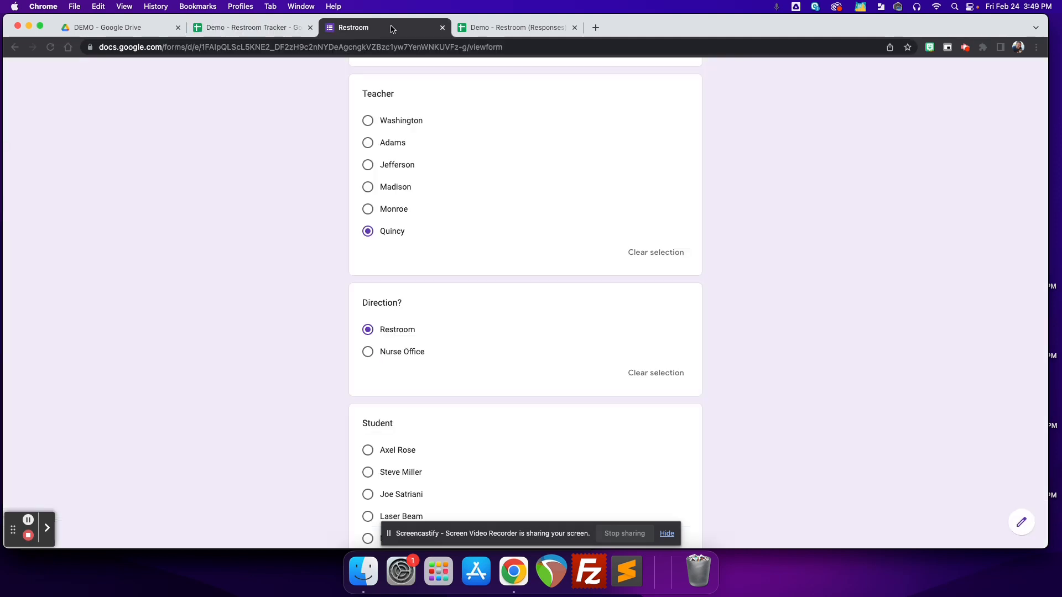
scroll(608, 177, up, 3)
scroll(553, 226, down, 6)
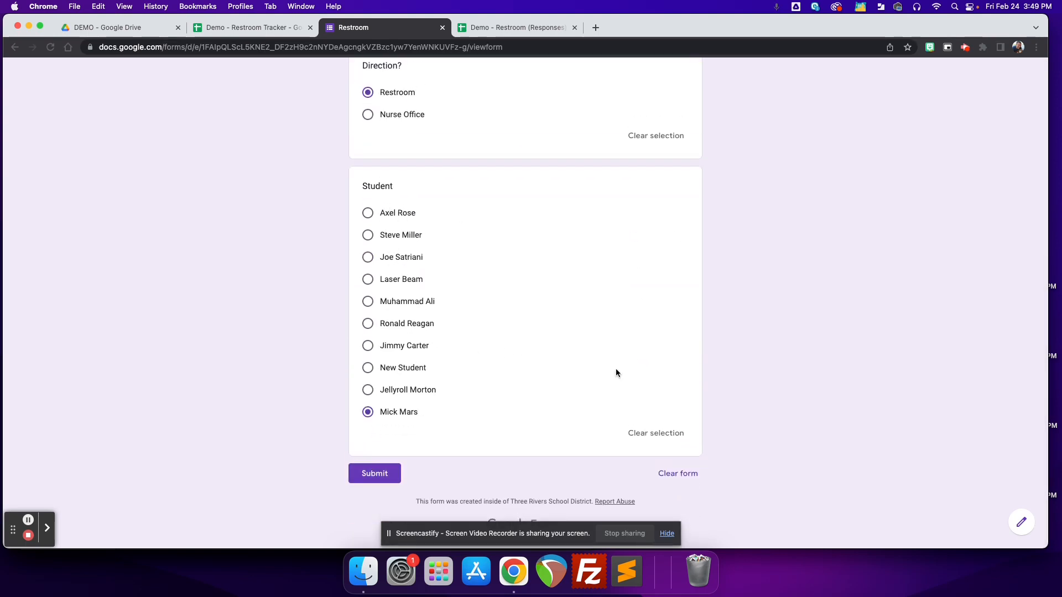
scroll(672, 368, up, 6)
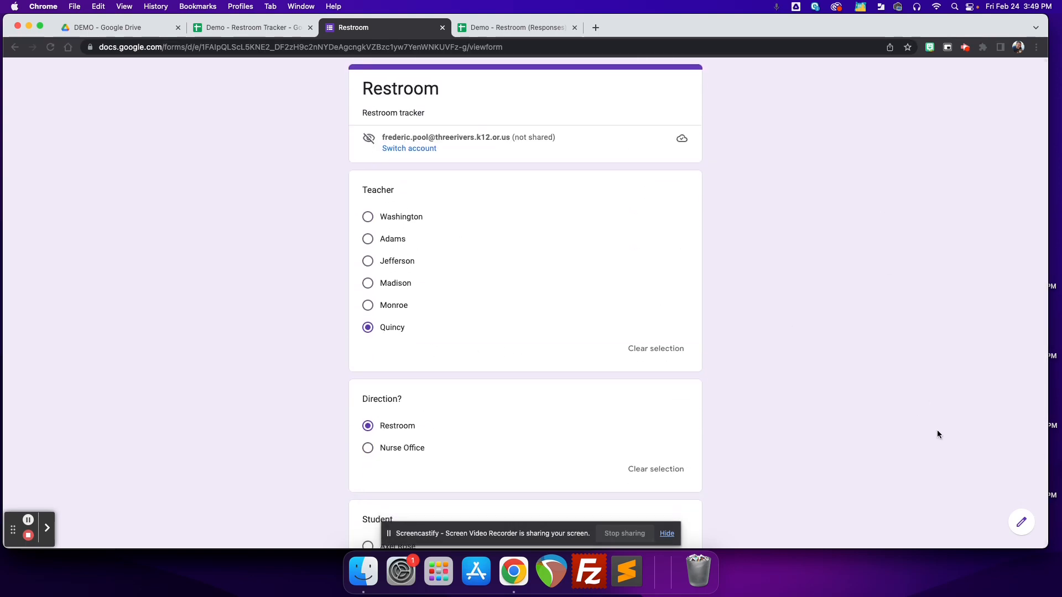
click(1021, 522)
Step: Examine the answer options of the form's Teacher, Direction? and Student questions
click(561, 215)
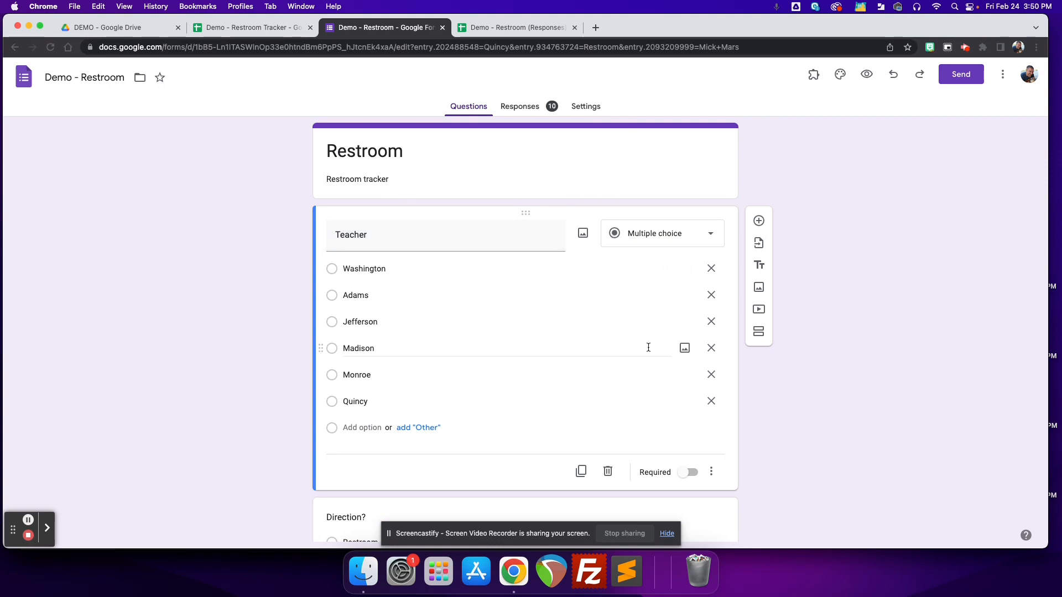
scroll(640, 349, down, 4)
click(551, 318)
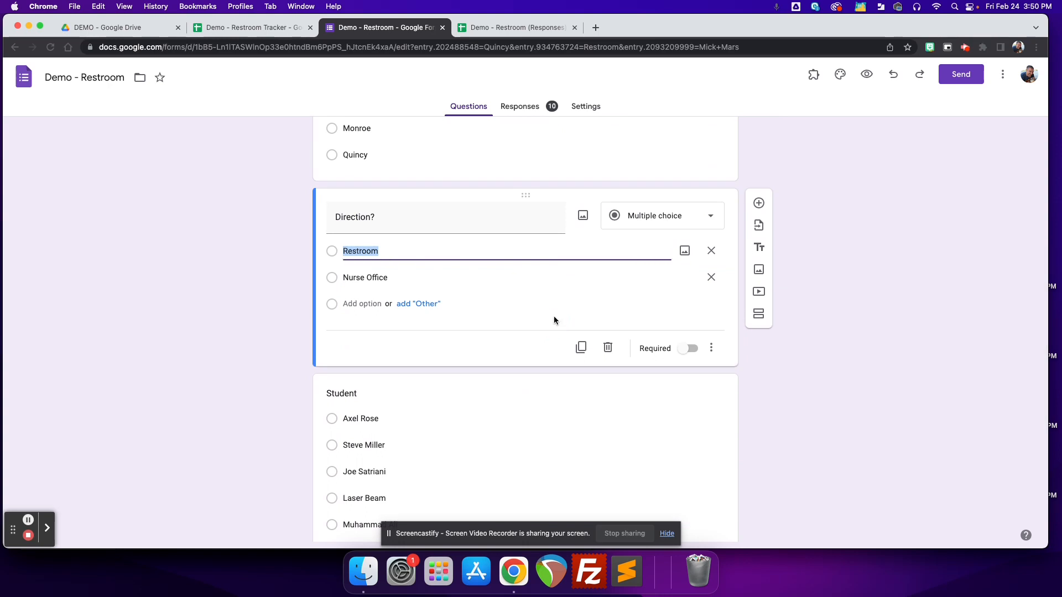
scroll(573, 387, down, 3)
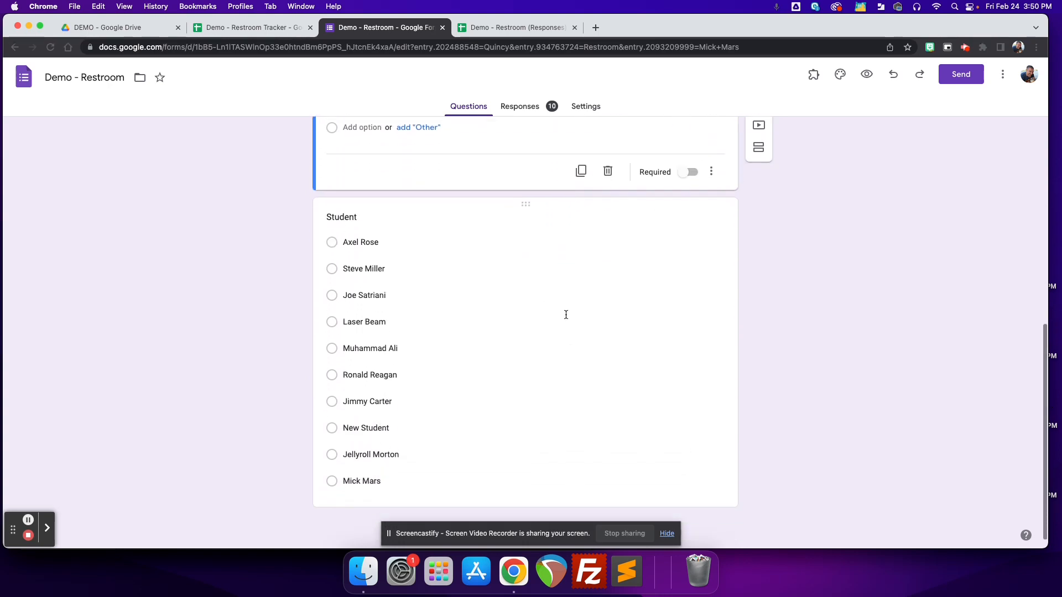
click(563, 315)
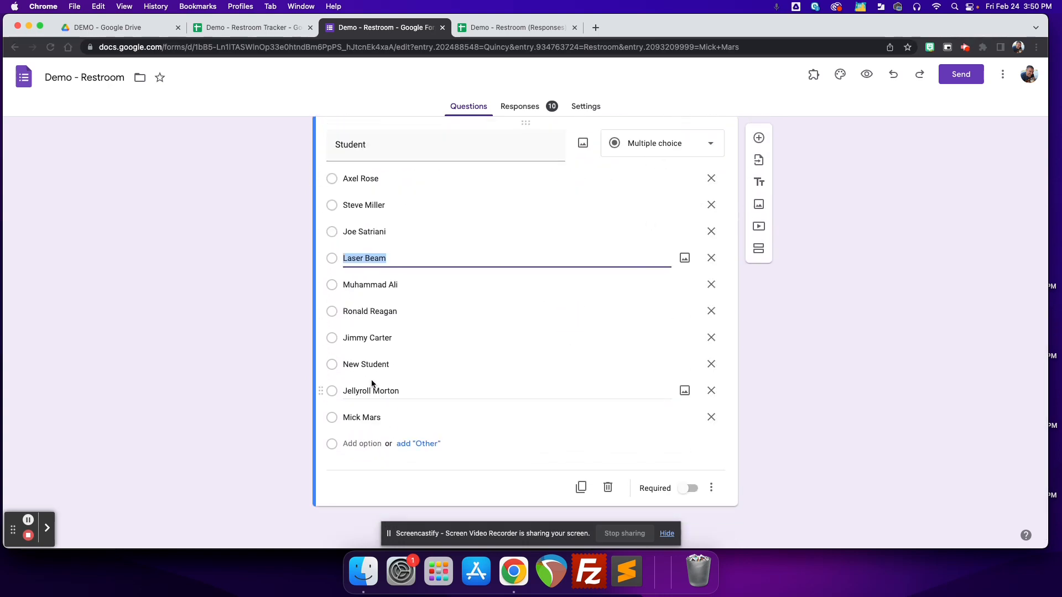
scroll(870, 370, up, 8)
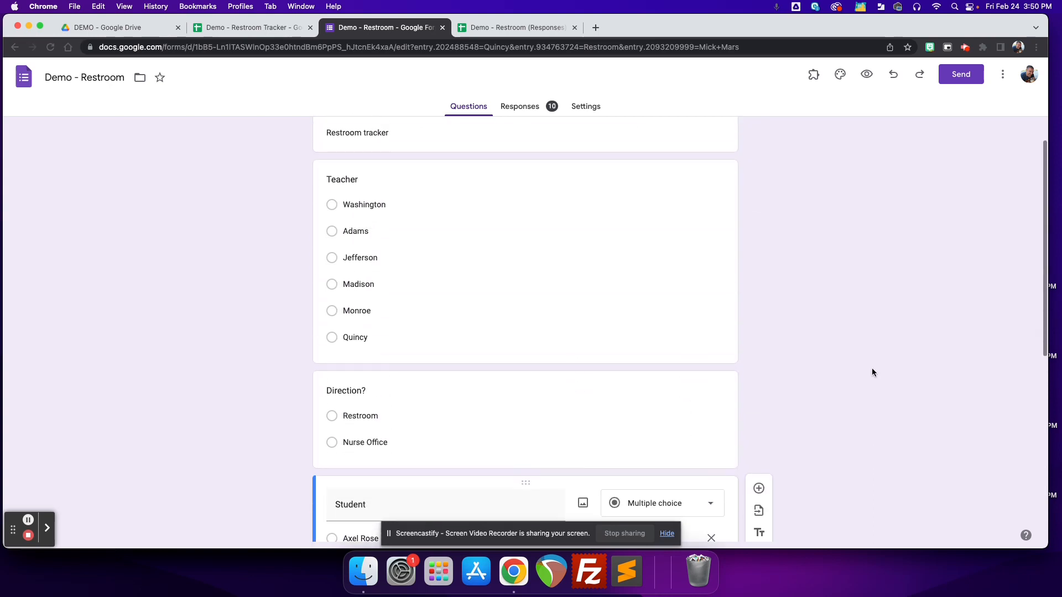
Step: Start a pre-filled link for the form with Teacher Washington, Direction Restroom and Student Axel Rose
click(1003, 76)
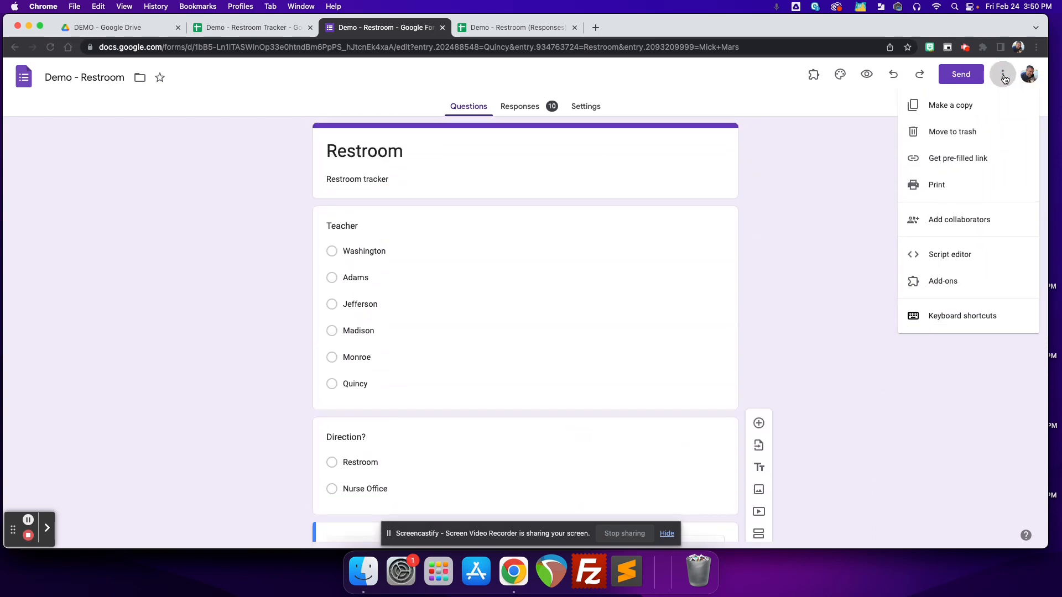
click(938, 160)
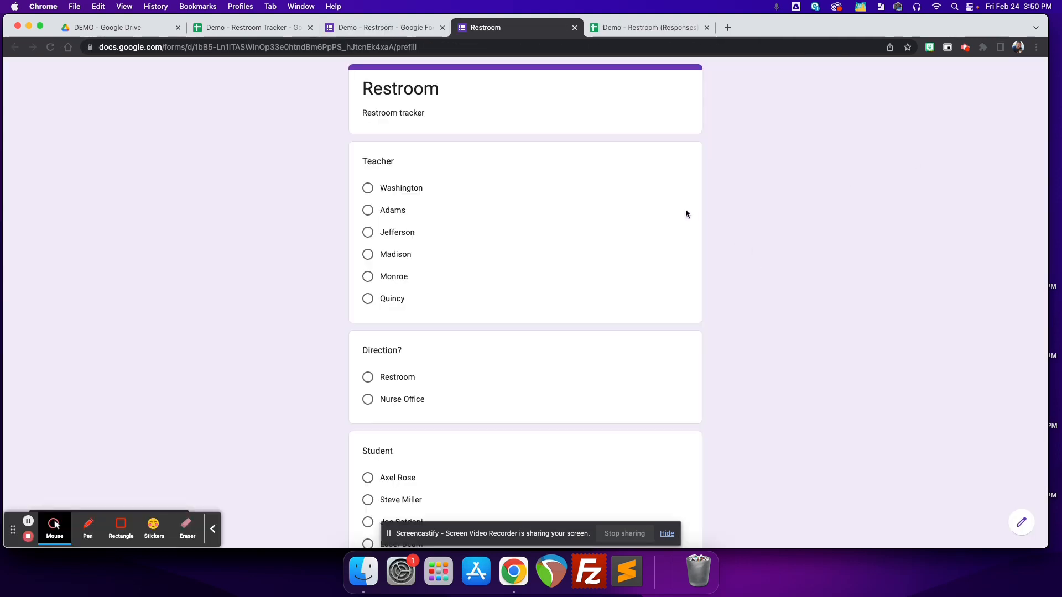
click(369, 190)
click(368, 379)
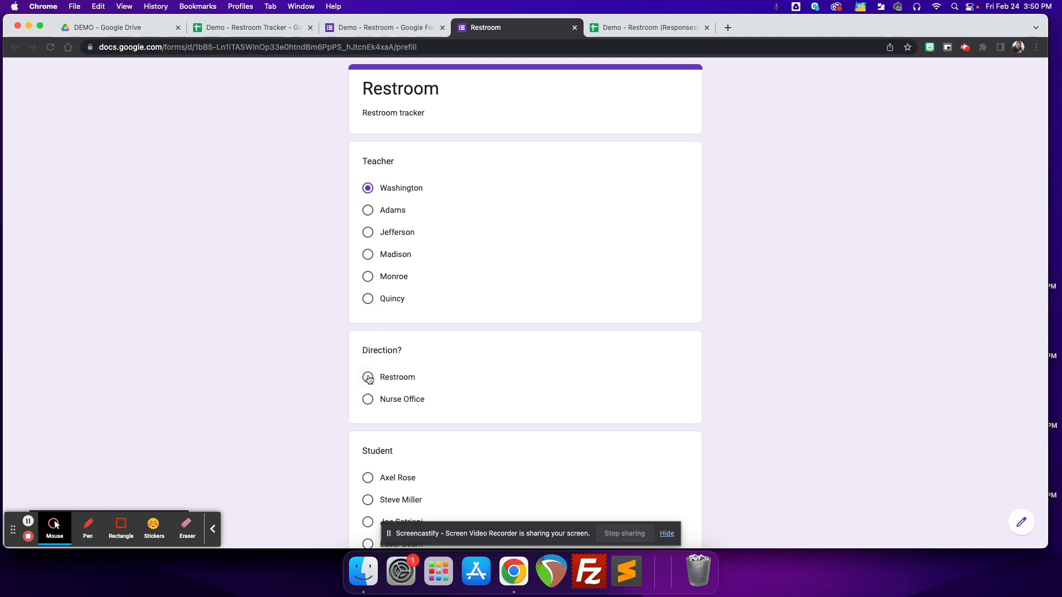
click(369, 478)
scroll(493, 472, down, 5)
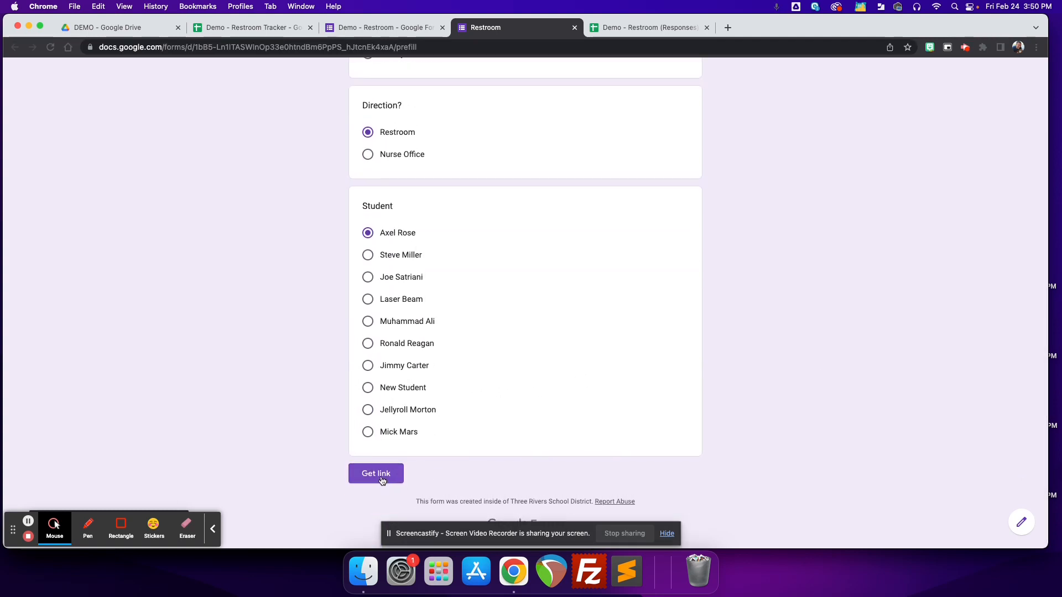
Step: Generate the pre-filled link and copy it to the clipboard
click(381, 476)
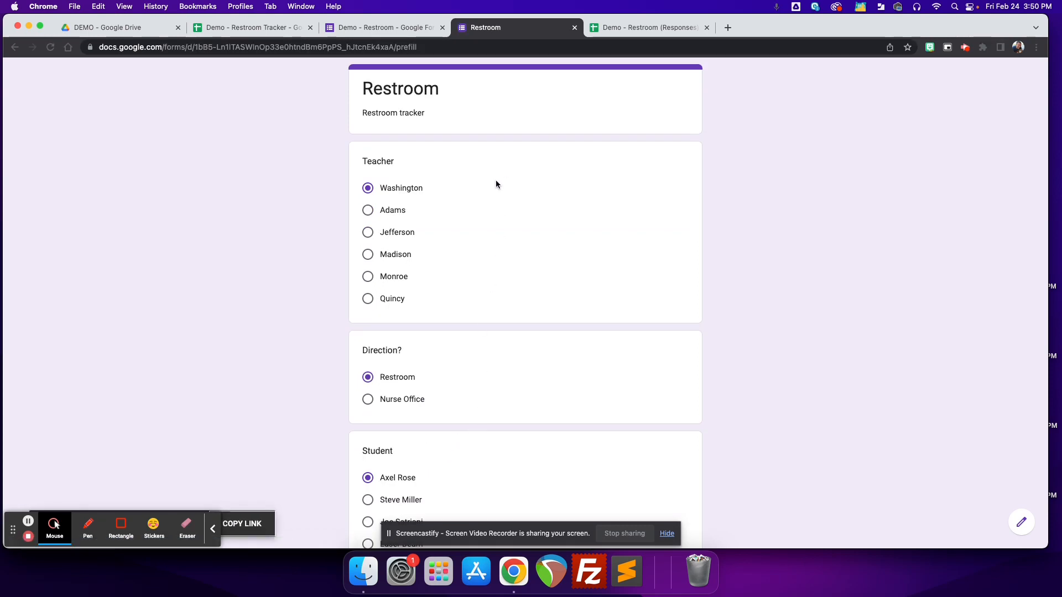
click(213, 529)
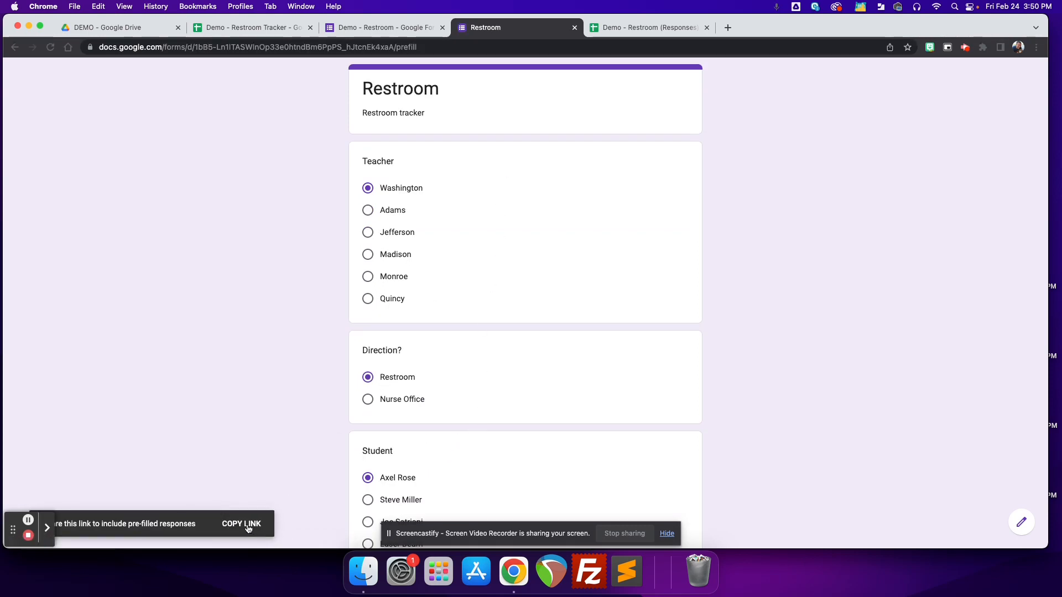
click(245, 529)
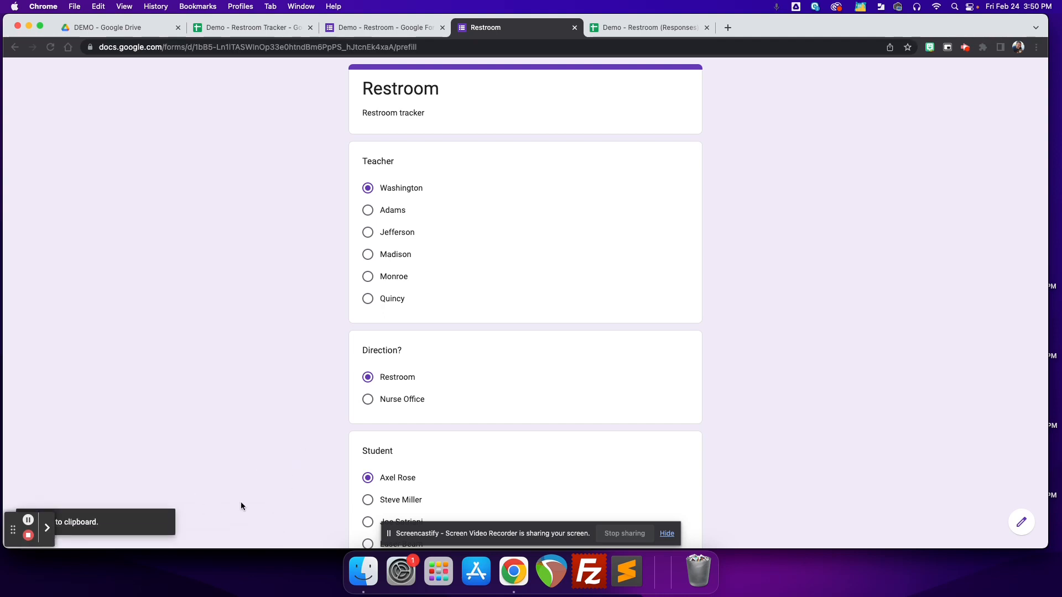
Step: Paste the copied pre-filled form link into cell I7 of the Restroom Tracker's 8th sheet
click(259, 28)
click(395, 215)
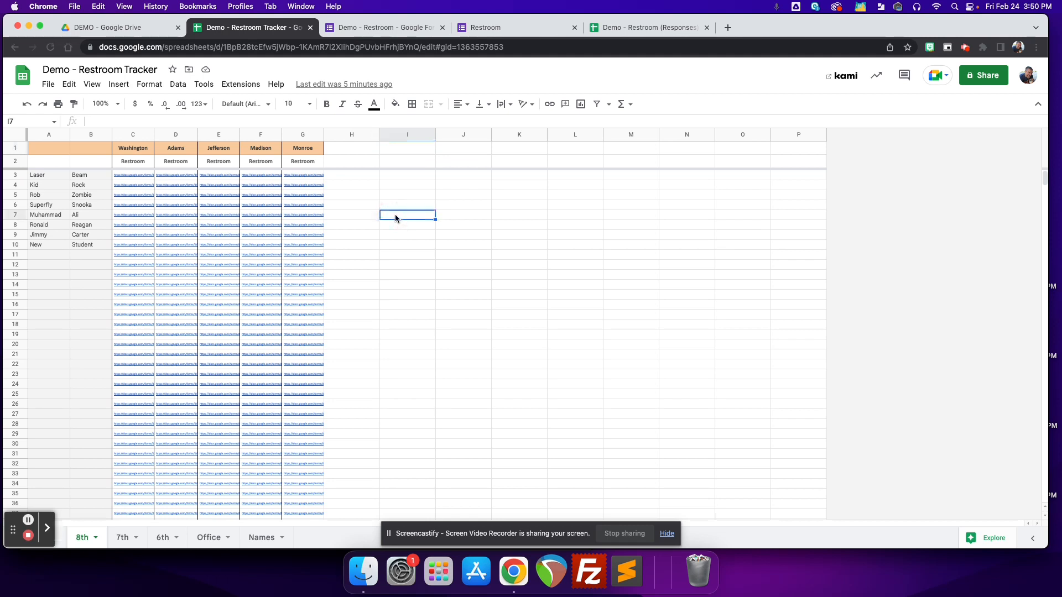
text(https://docs.google.com/forms/d/e/1FAIpQLScL5KNE2_DF2zH9c2nNYDeAgcngkVZBzc1yw7YenWNKUVFz-g/viewform?usp=pp_url&entry.202488548=Washington&entry.934763724=Restroom&entry.2093209999=Axel+Rose)
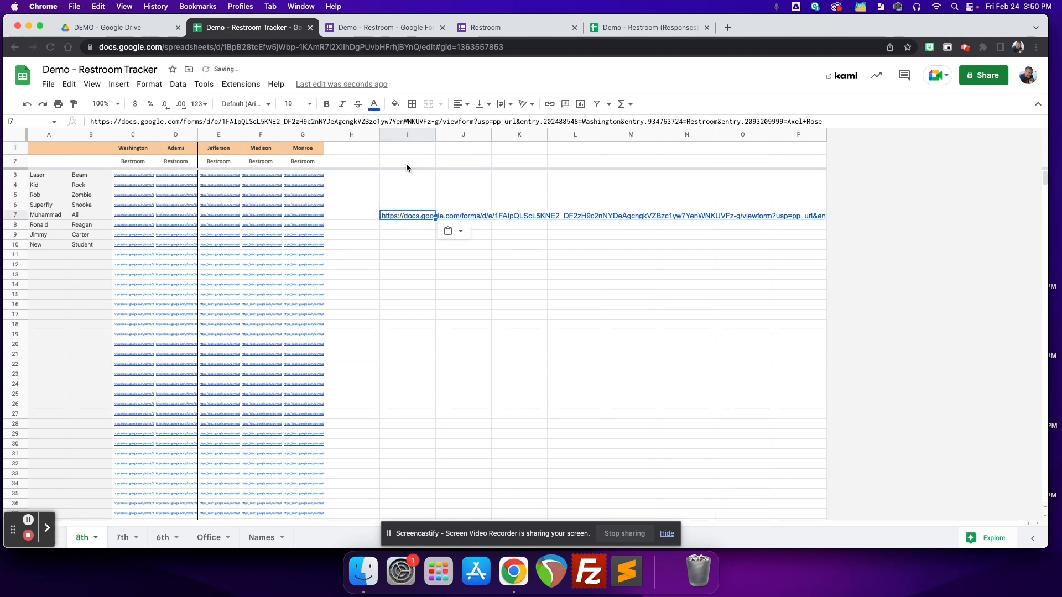
Step: Enlarge the formula bar and examine the form address, viewform part, entry numbers and answers in cell I7's pre-filled link
drag(447, 128, 447, 171)
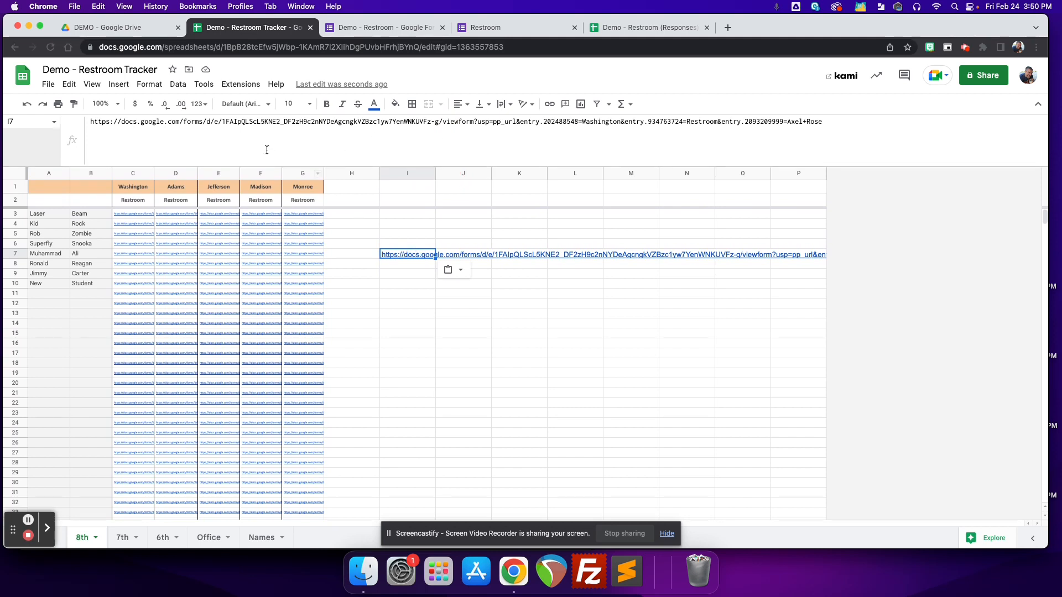
drag(91, 122, 436, 125)
drag(438, 124, 473, 122)
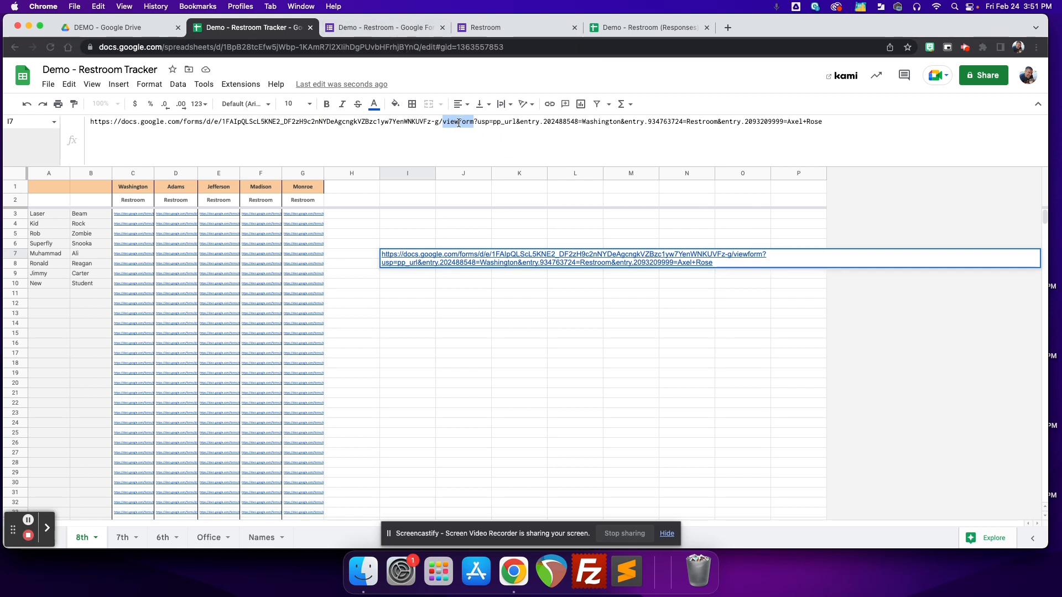
double_click(550, 122)
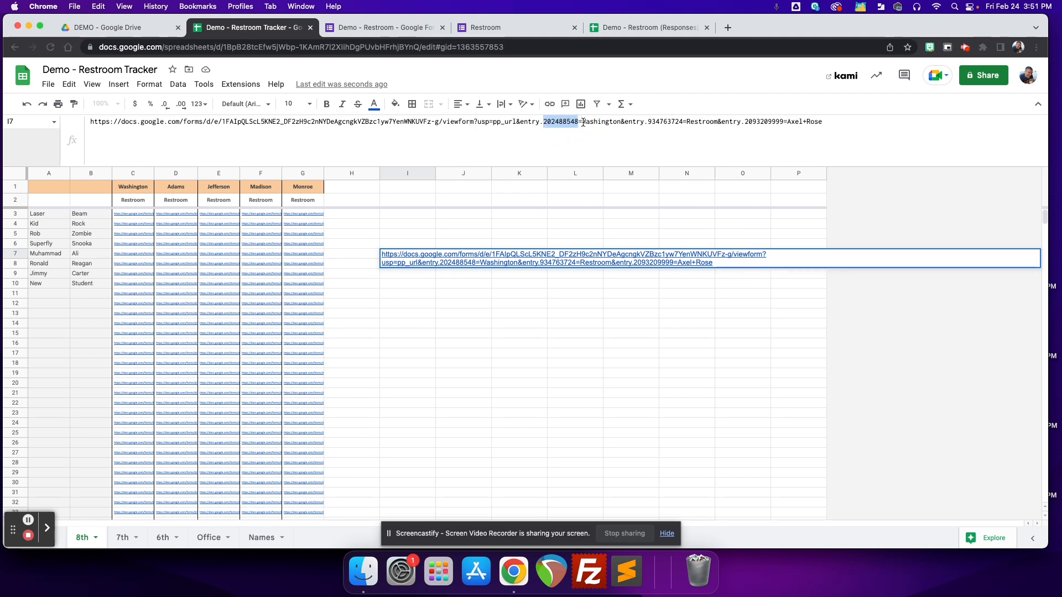
drag(582, 123, 683, 121)
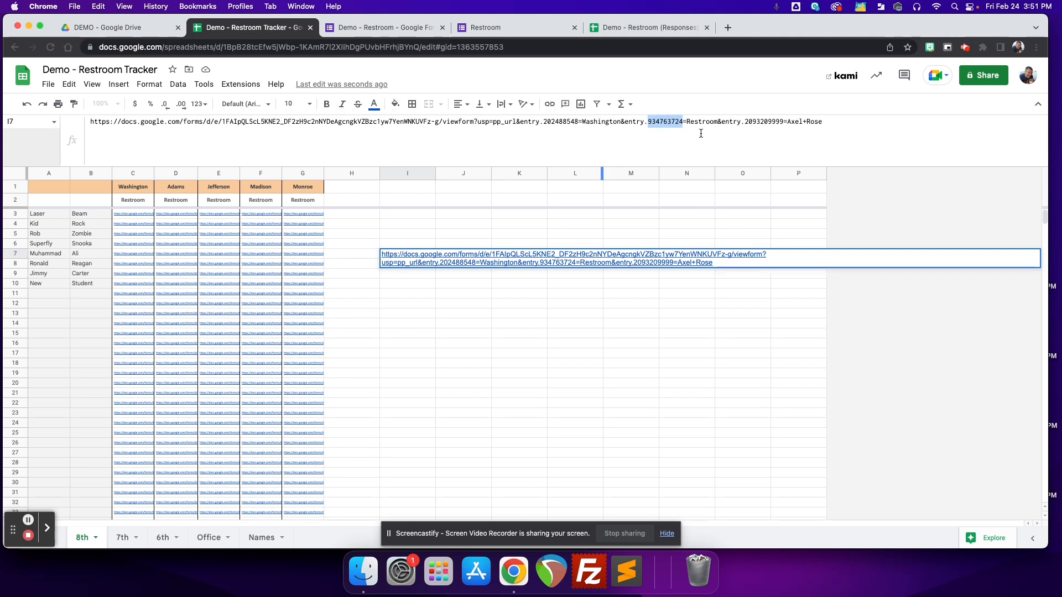
click(760, 122)
double_click(761, 122)
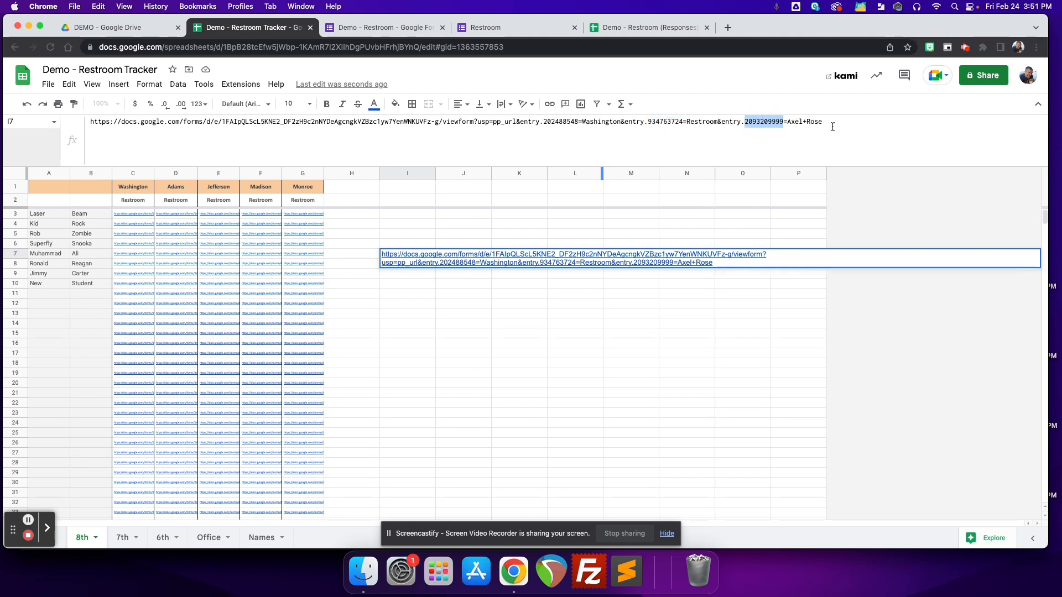
drag(827, 121, 74, 124)
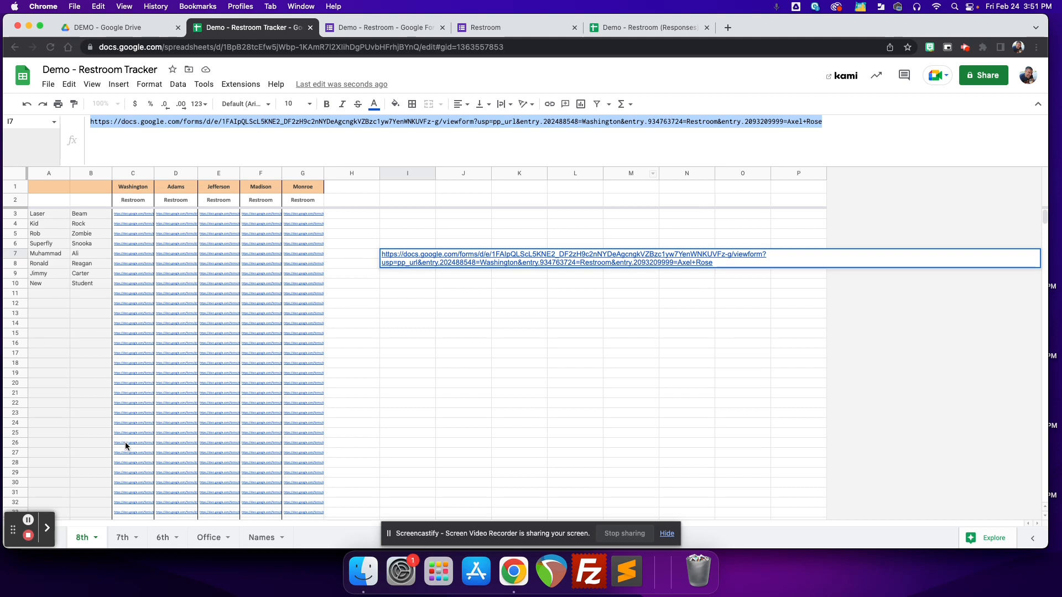
Step: Look through the 7th and 6th sheets, and inspect the existing link formula in cell C11 of the 8th sheet
click(122, 540)
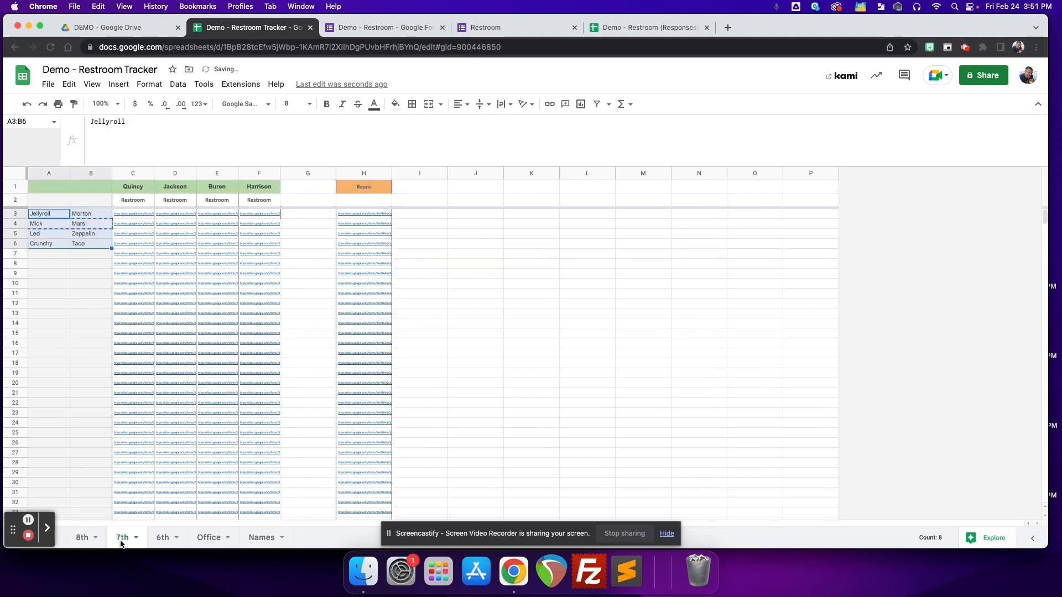
click(161, 539)
click(85, 539)
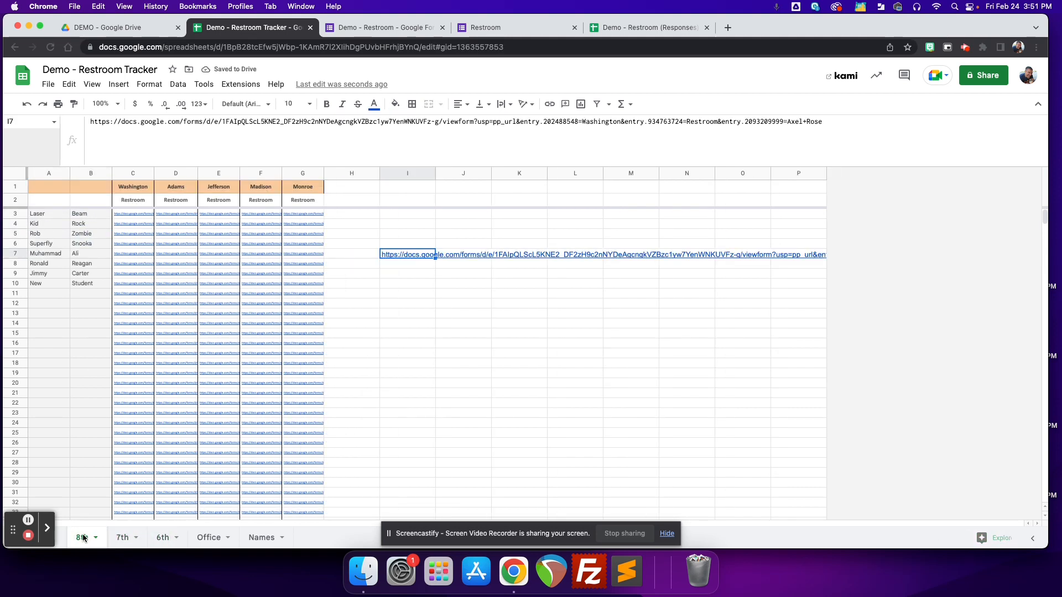
click(53, 296)
click(88, 293)
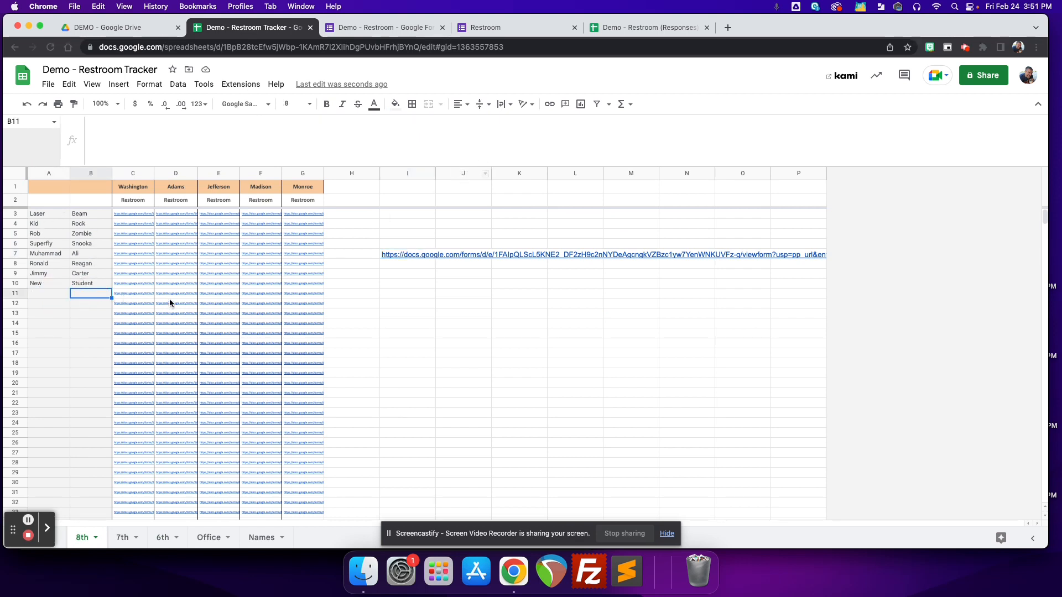
click(129, 297)
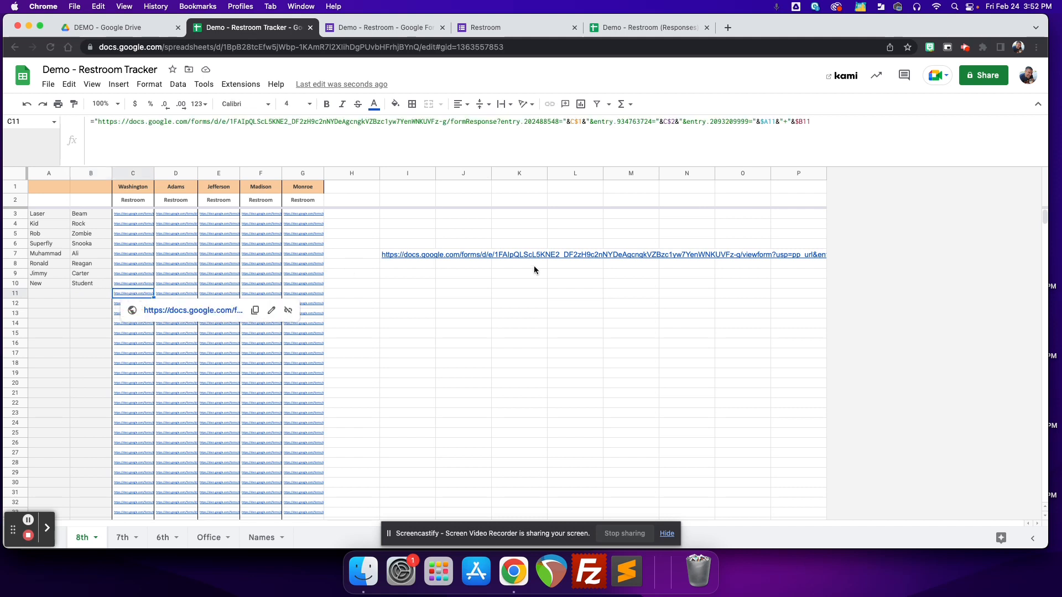
Step: Turn the link in cell I7 into a formula by adding an equals sign and enclosing the whole URL in double quotes
click(397, 256)
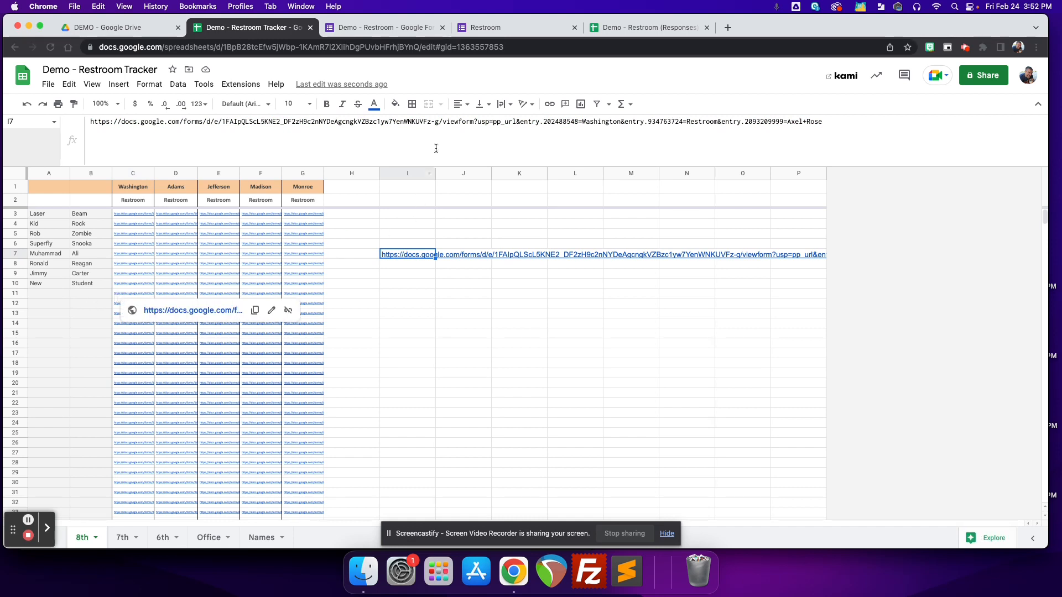
drag(621, 123, 581, 122)
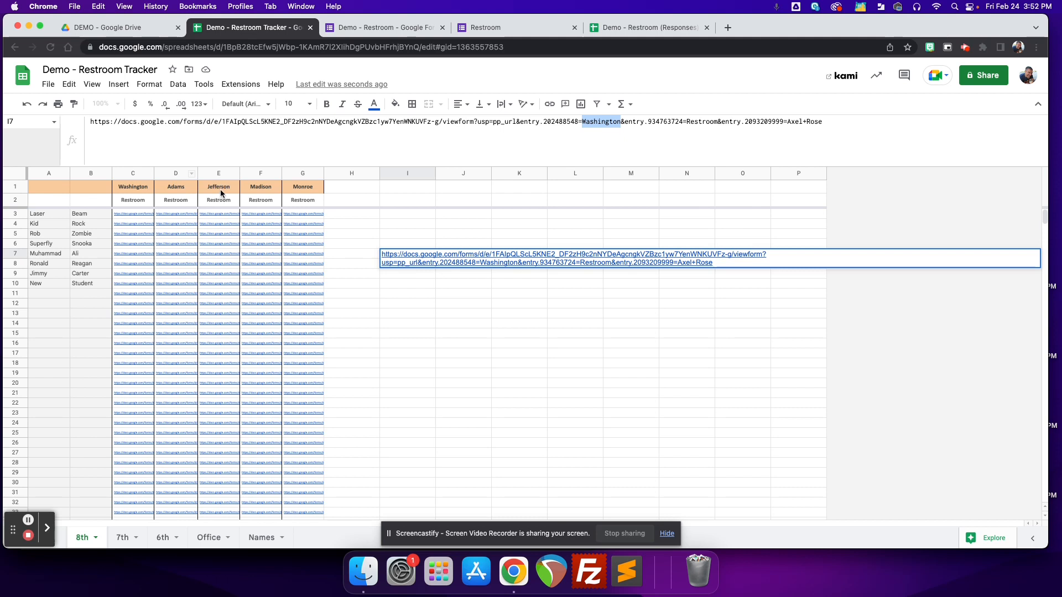
click(90, 122)
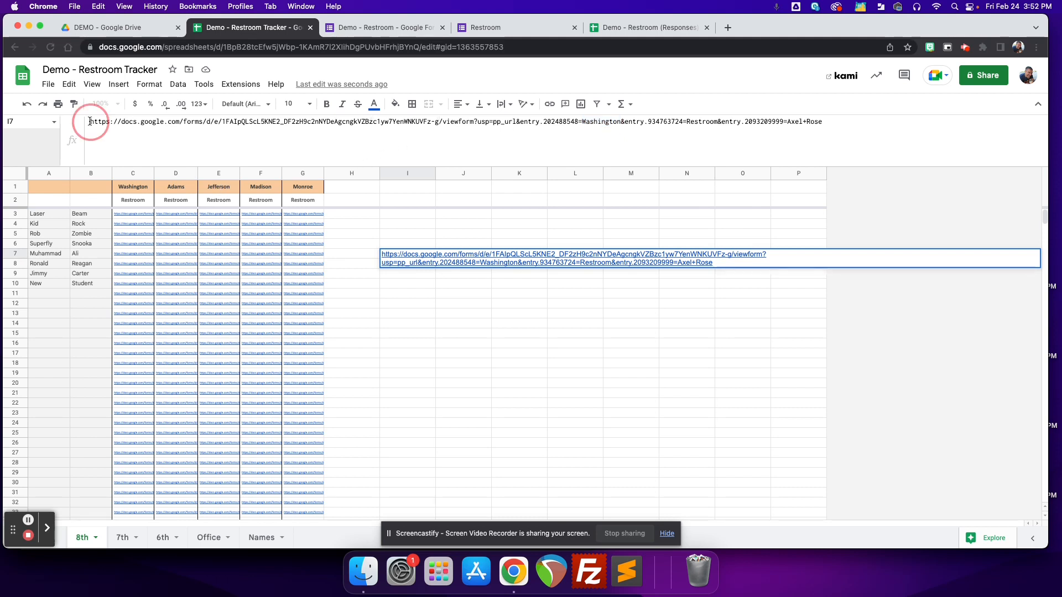
text(=)
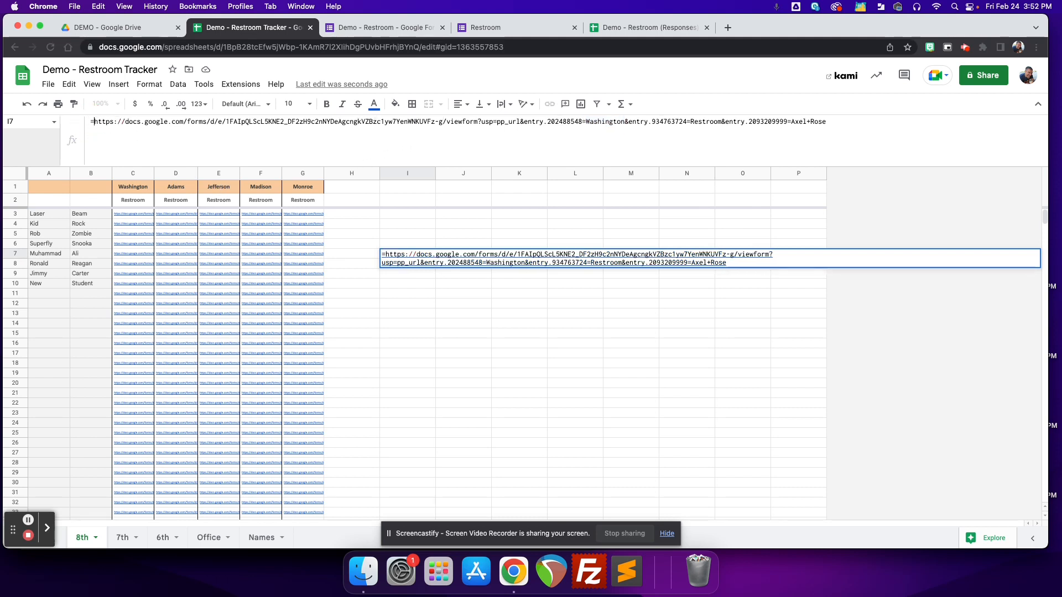
text(")
click(832, 122)
text(")
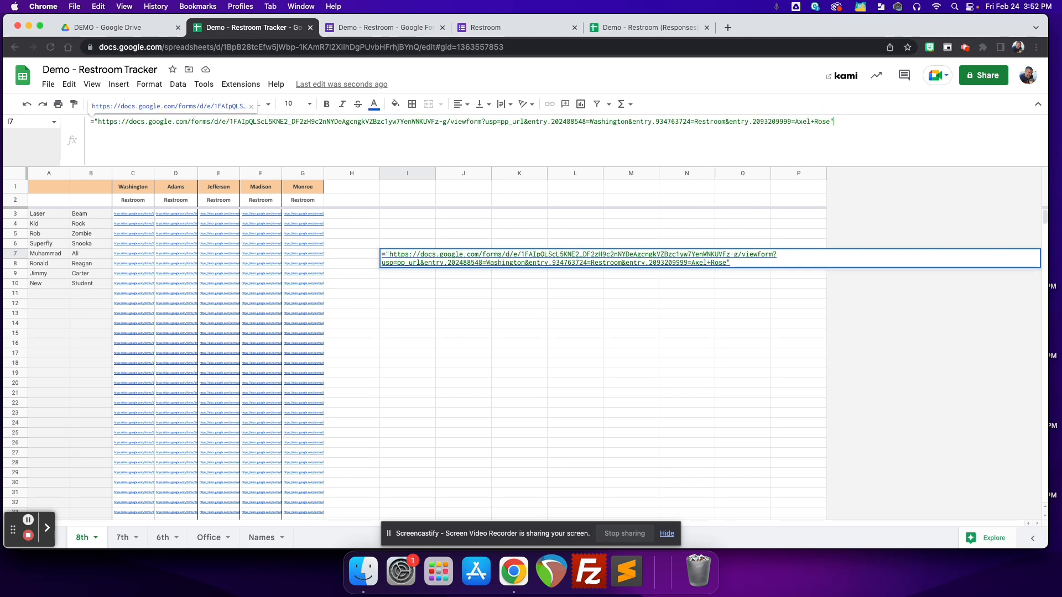
key(Return)
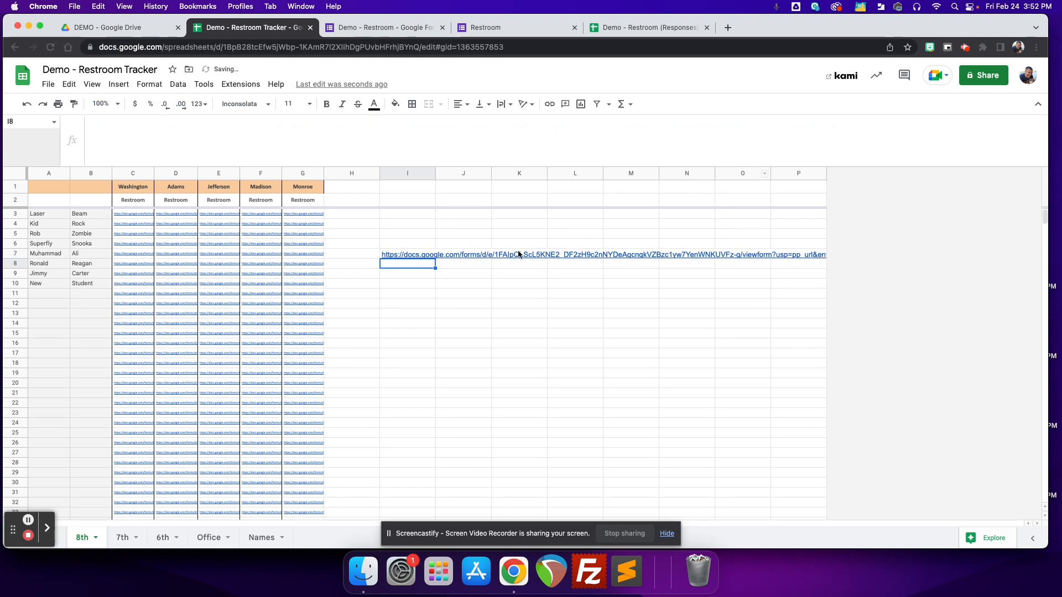
Step: Replace viewform with formResponse in cell I7's link formula and compare it with the formula in C3
click(402, 255)
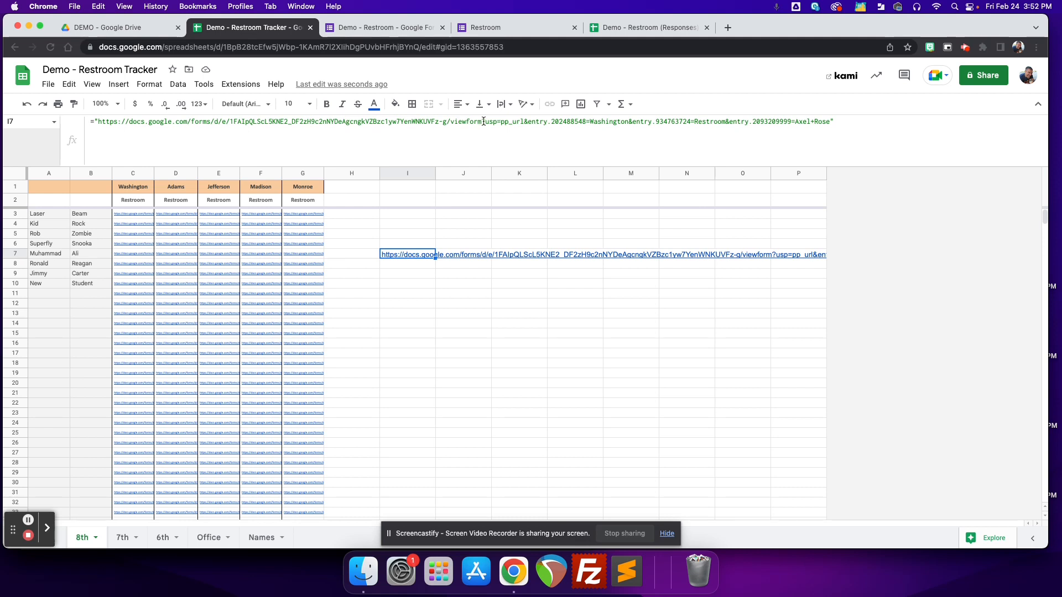
drag(480, 122, 451, 122)
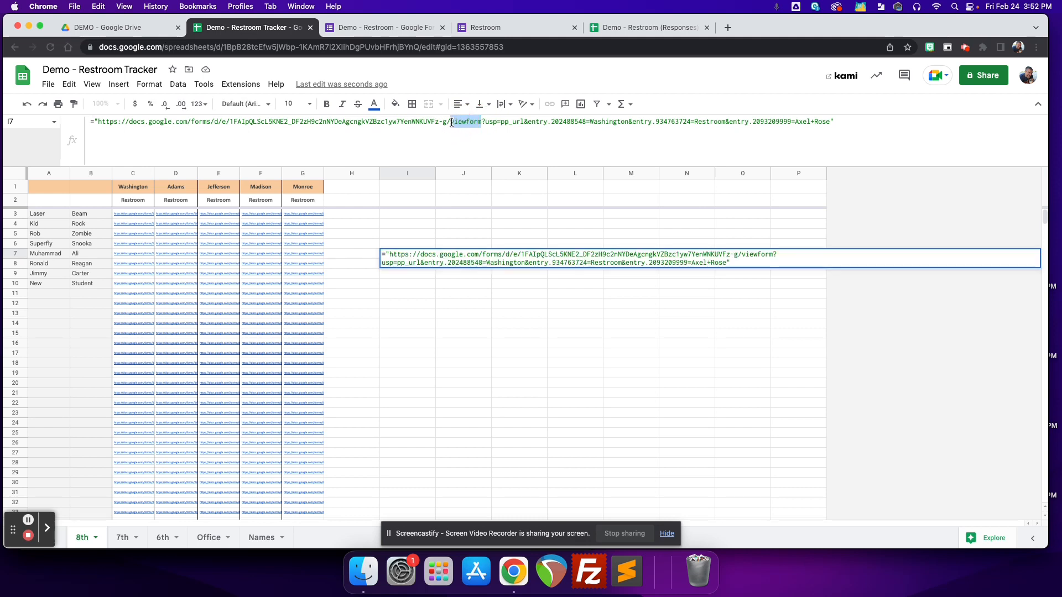
text(formSu)
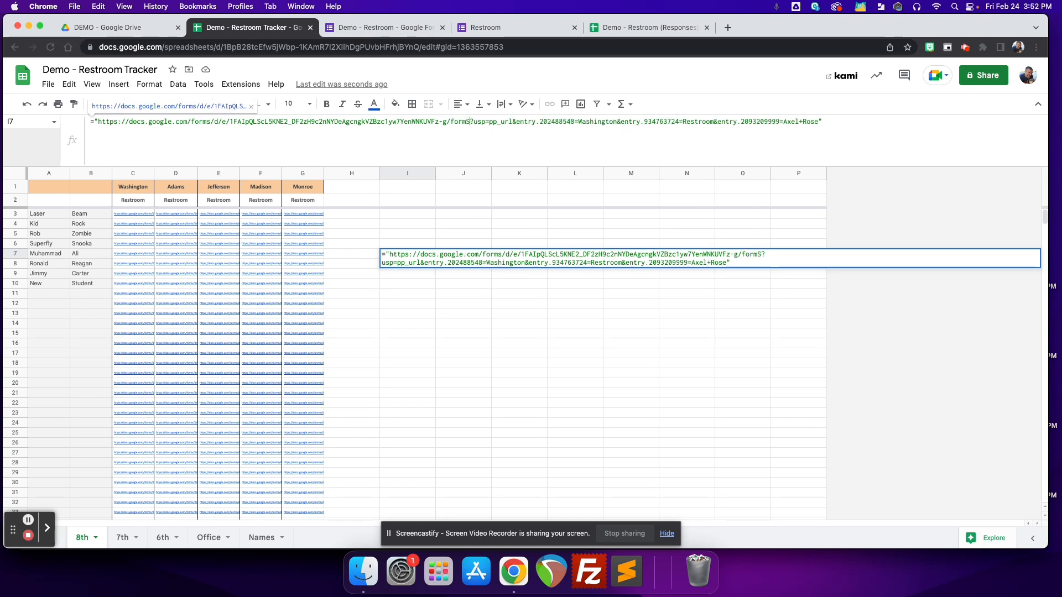
key(BackSpace)
key(BackSpace)
text(Resp)
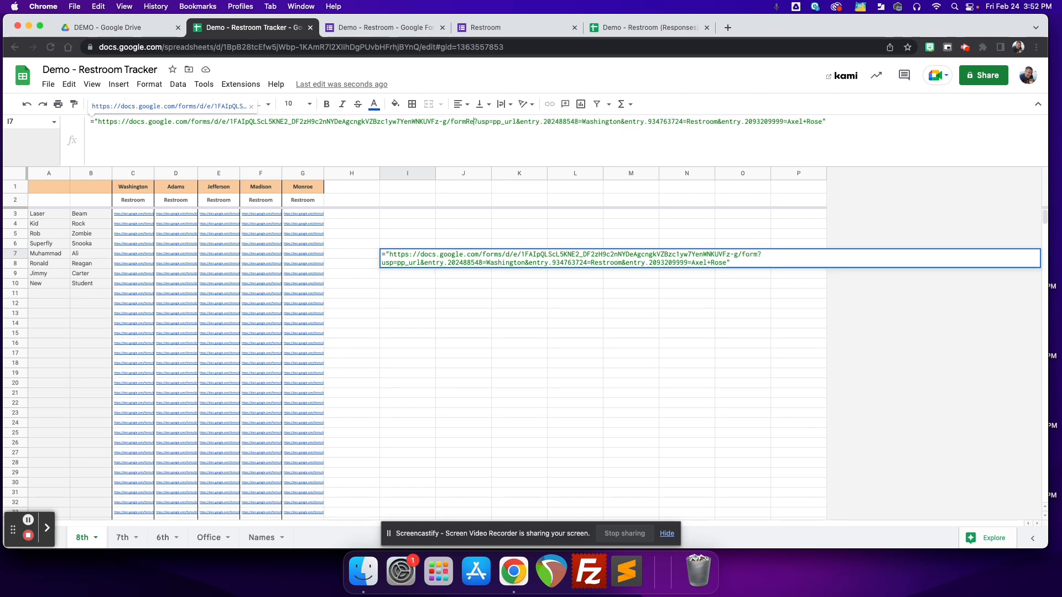
text(onse)
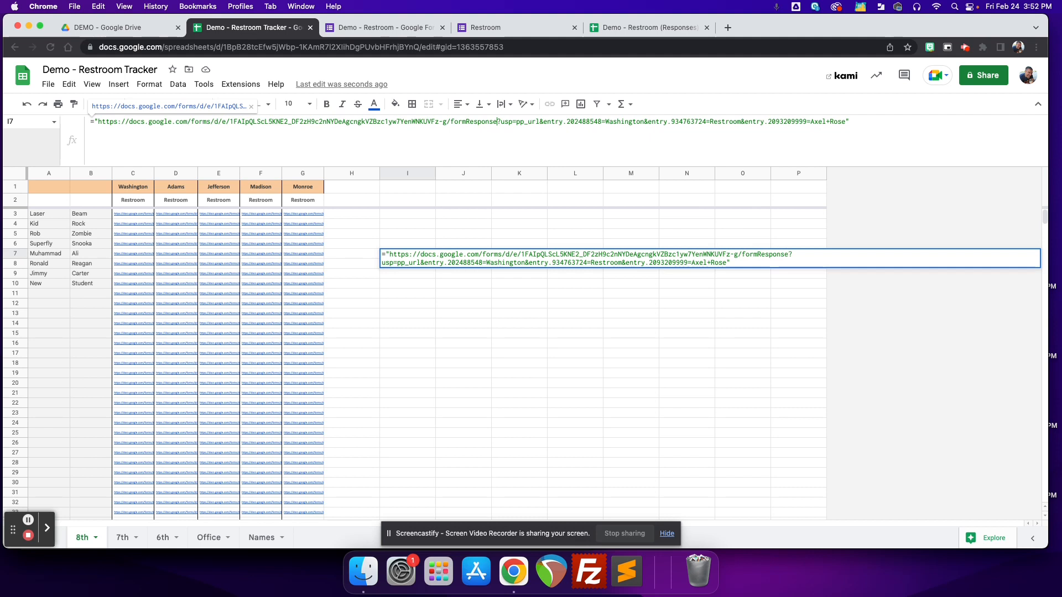
click(144, 217)
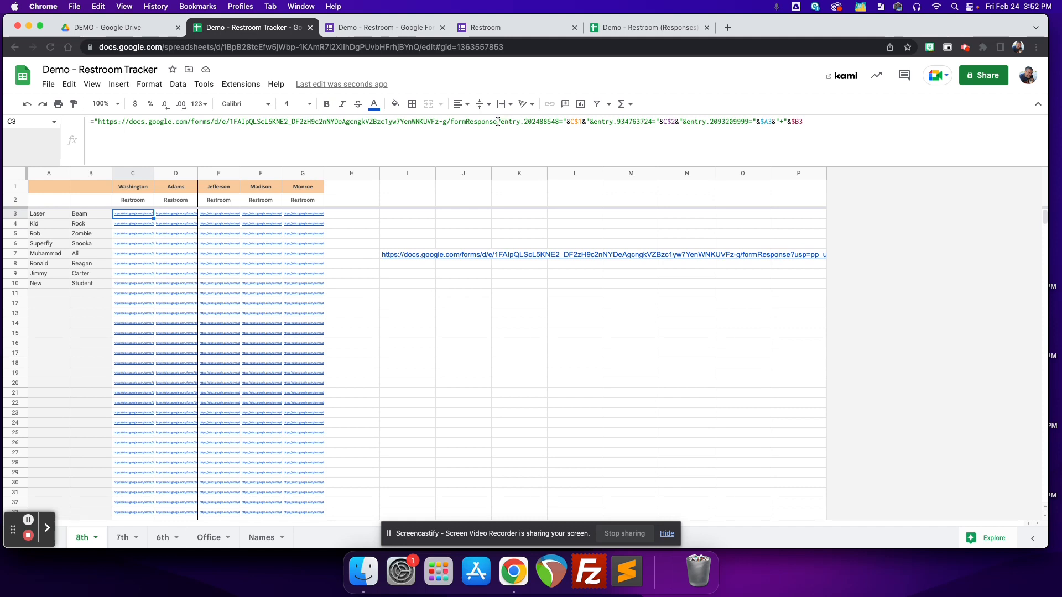
Step: Remove usp=pp_url& from the link formula in cell I7
click(412, 254)
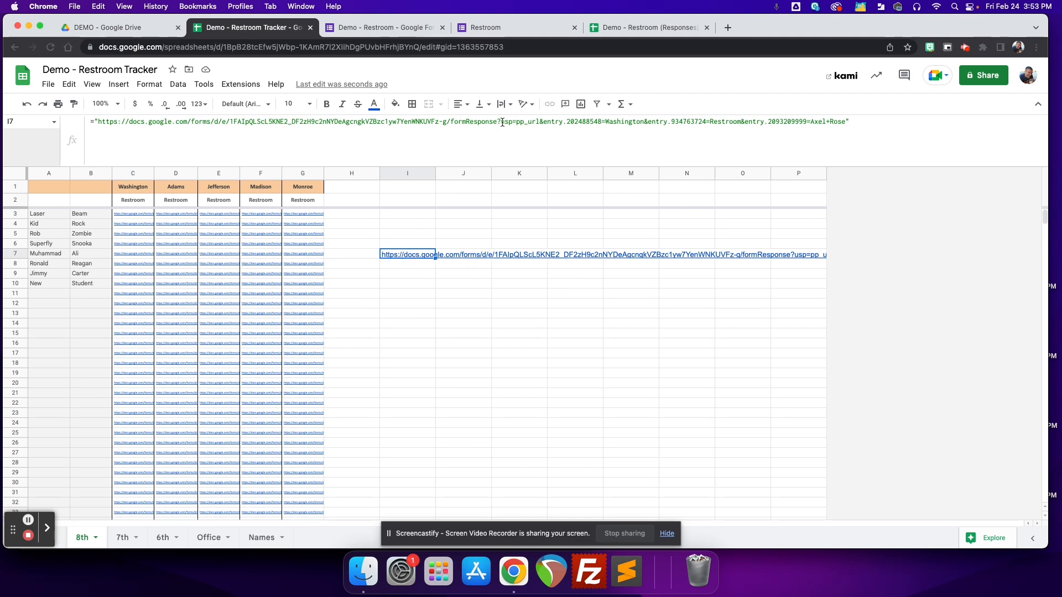
drag(501, 122, 543, 122)
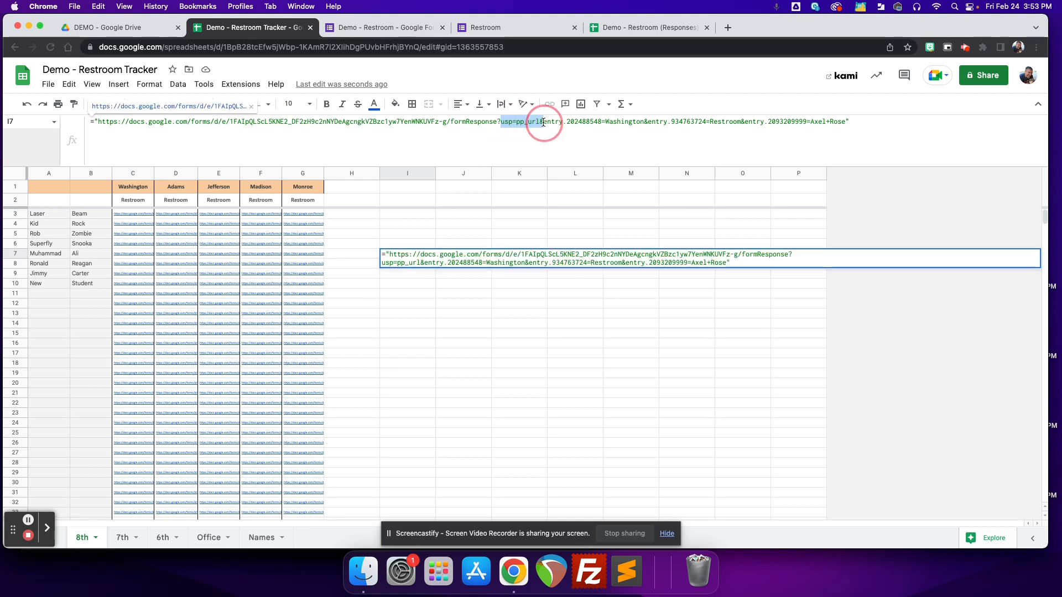
key(BackSpace)
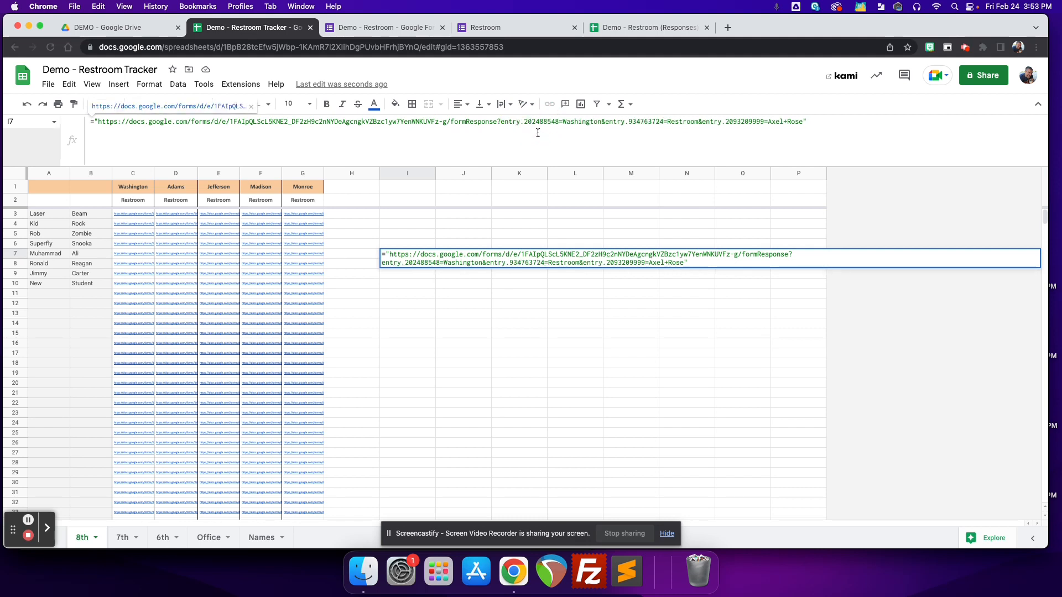
Step: Replace Washington in I7's formula with a concatenated reference to cell C1, written as "&C1&" without spaces
drag(565, 121, 603, 122)
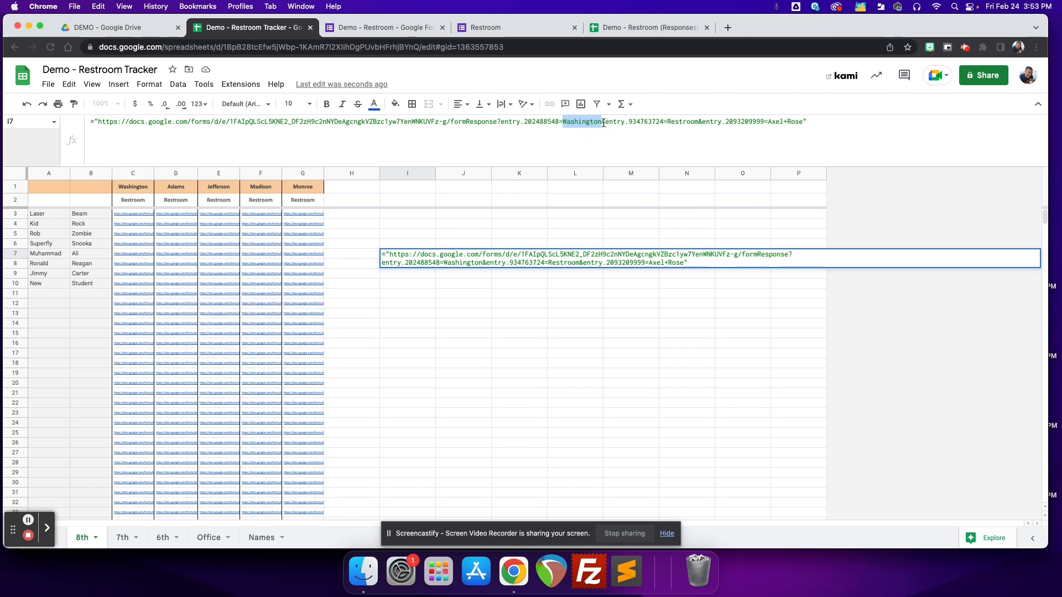
key(BackSpace)
text(")
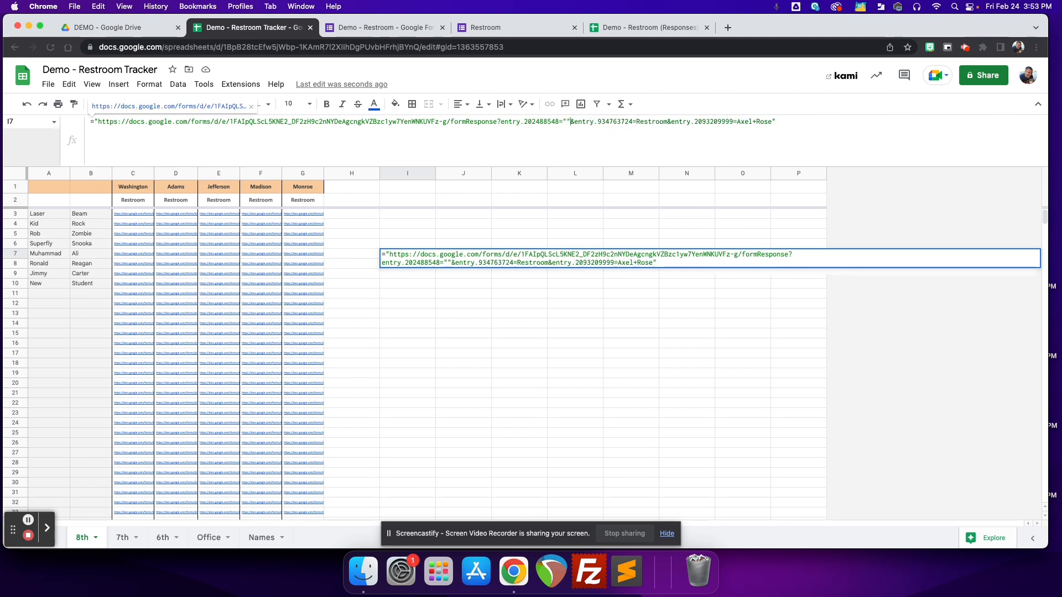
text(&&)
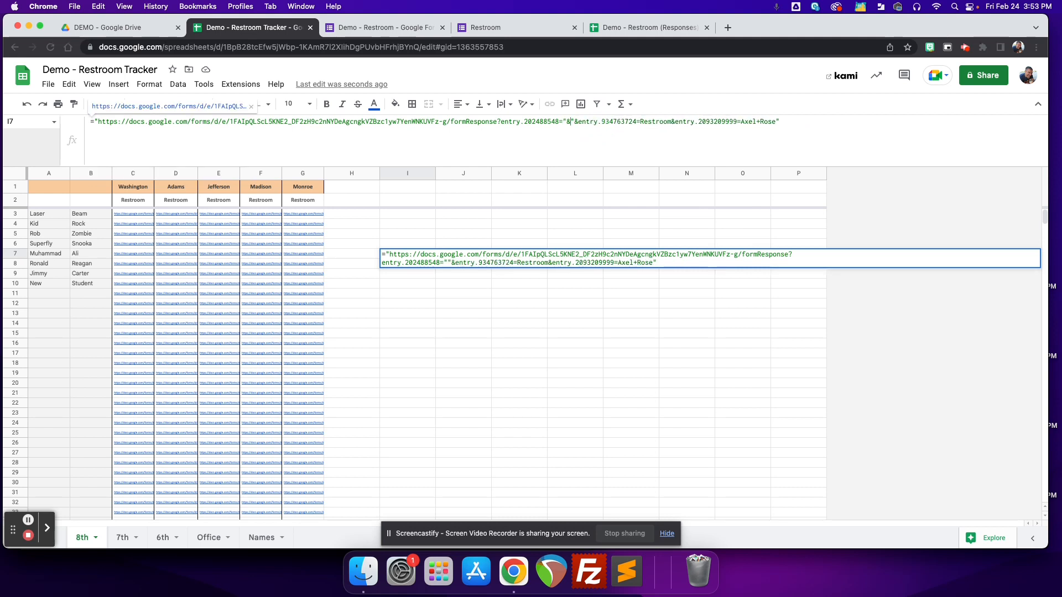
key(Left)
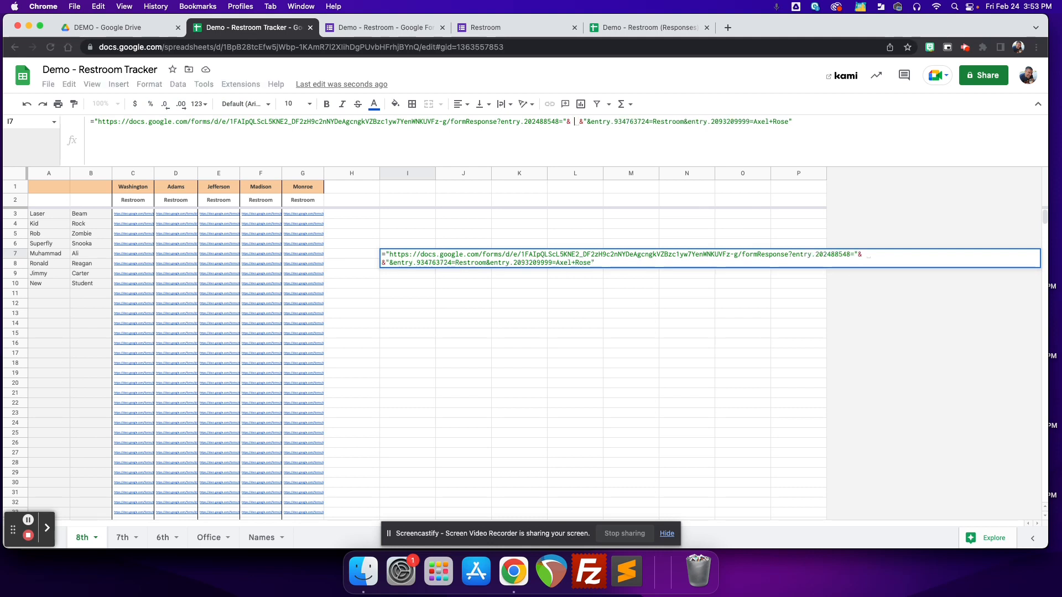
click(133, 189)
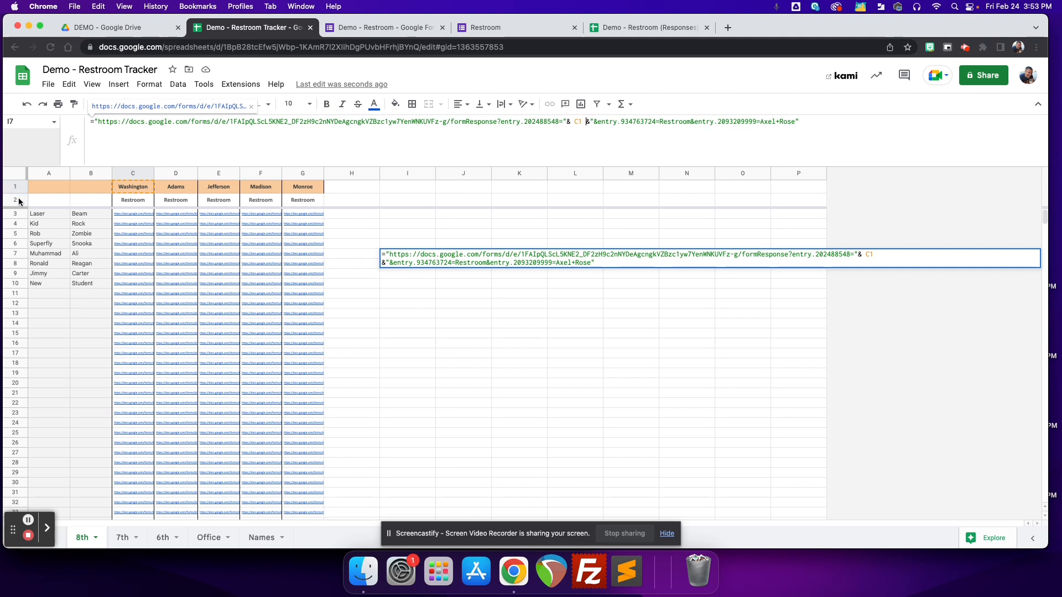
click(586, 120)
key(BackSpace)
click(575, 121)
key(BackSpace)
key(Return)
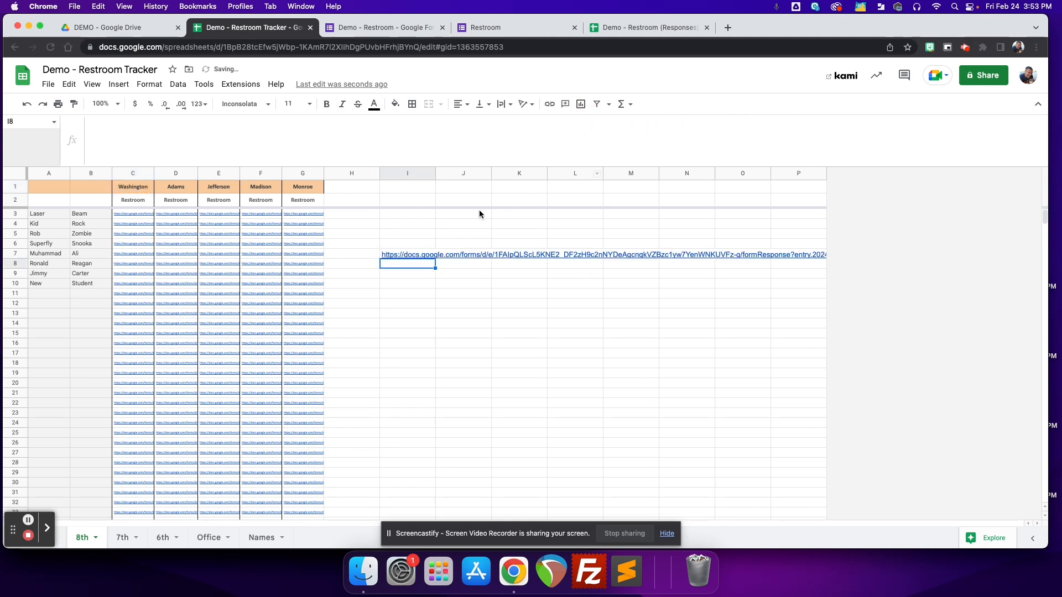
Step: Set cell I7's text wrapping to Clip and fill its formula across to J7
click(401, 254)
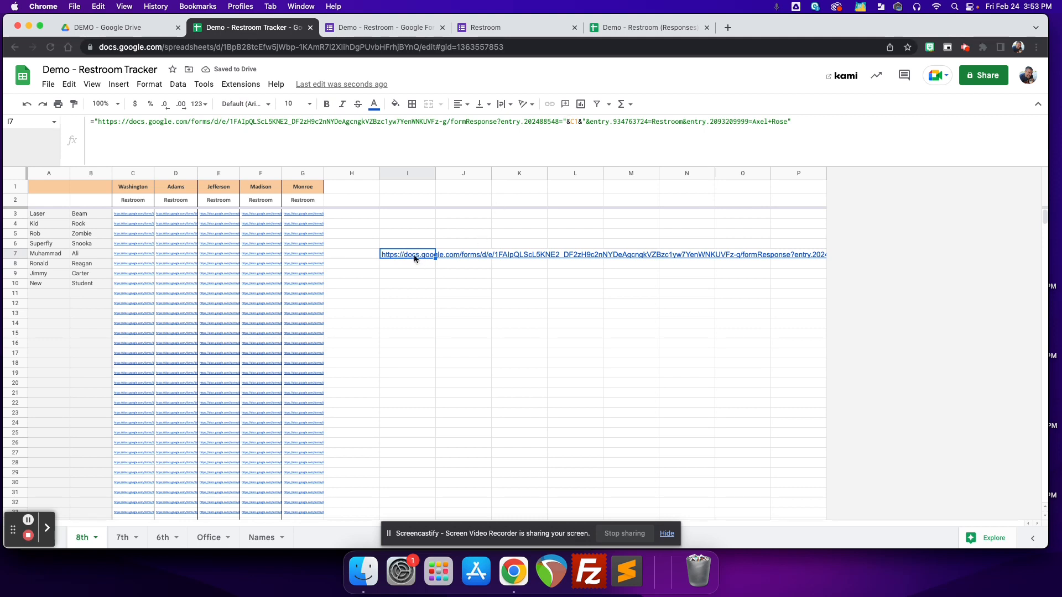
mouse_move(414, 255)
click(149, 84)
mouse_move(293, 184)
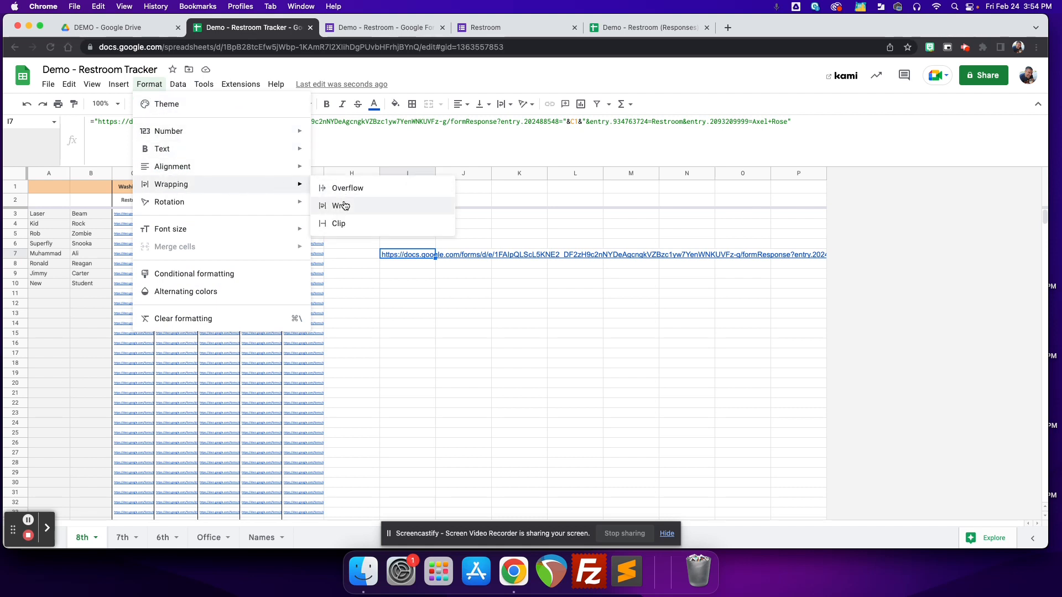
click(340, 224)
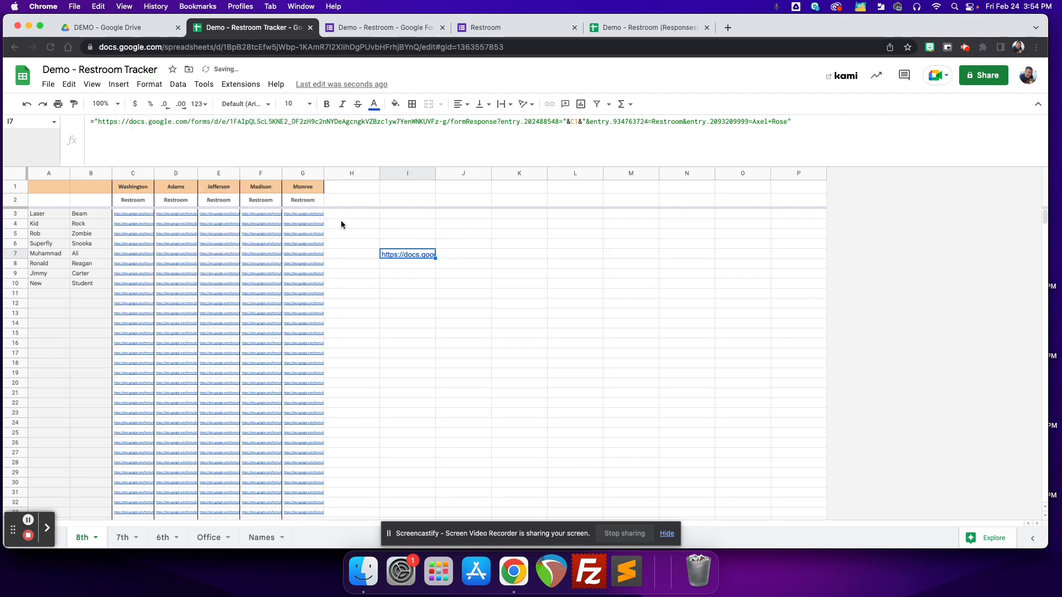
click(435, 257)
drag(436, 257, 459, 254)
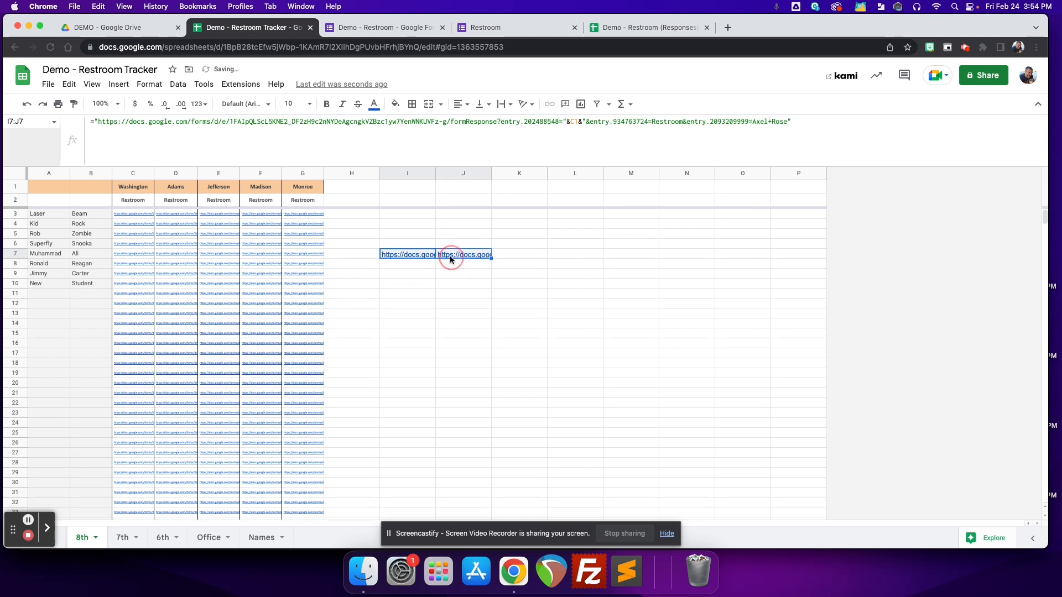
Step: Compare the teacher cell references in the link formulas of cells I7 and J7
click(406, 254)
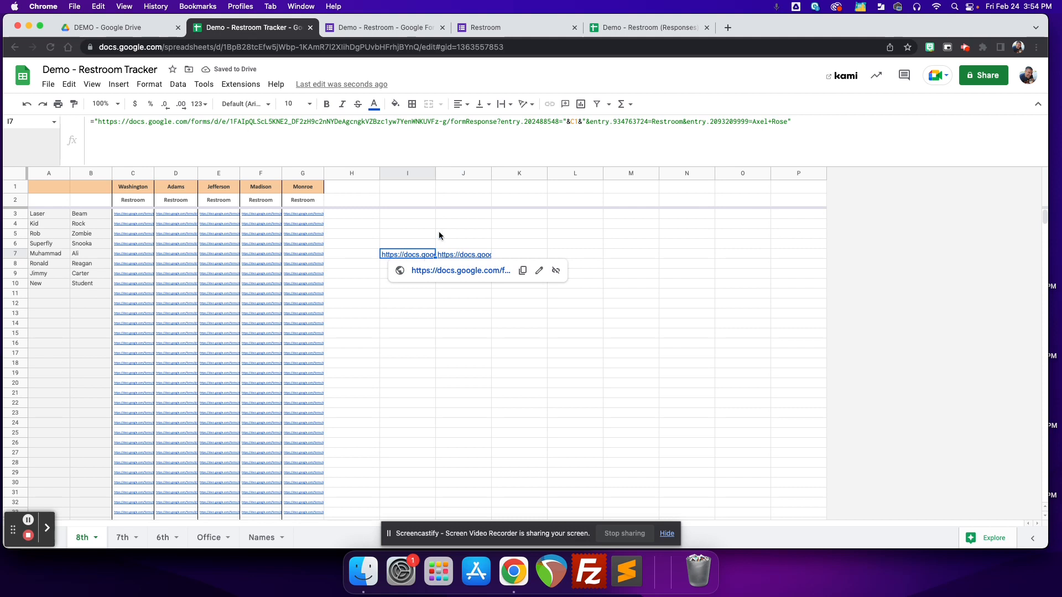
click(456, 255)
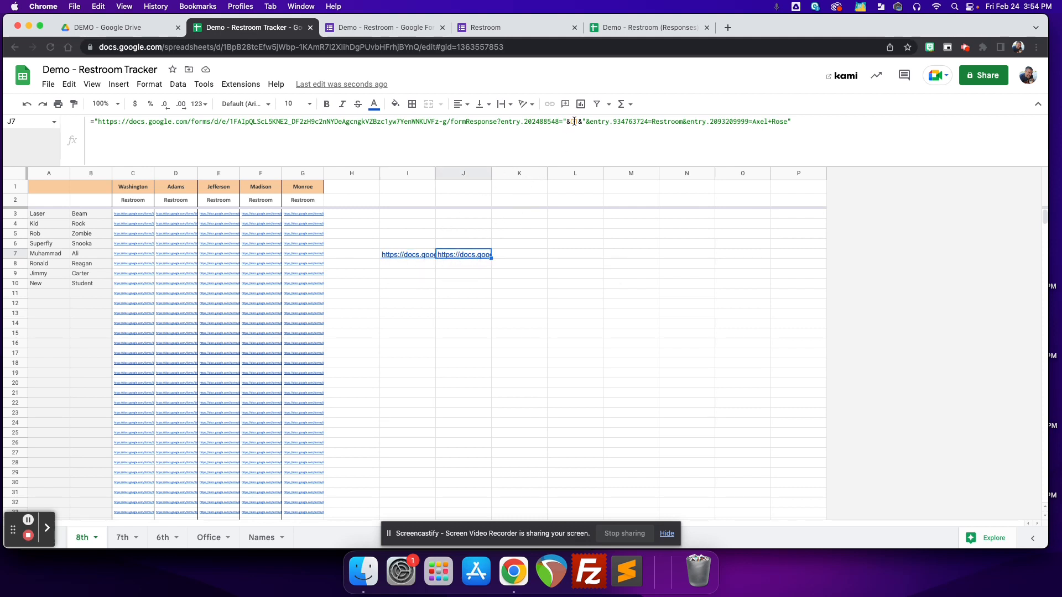
click(409, 254)
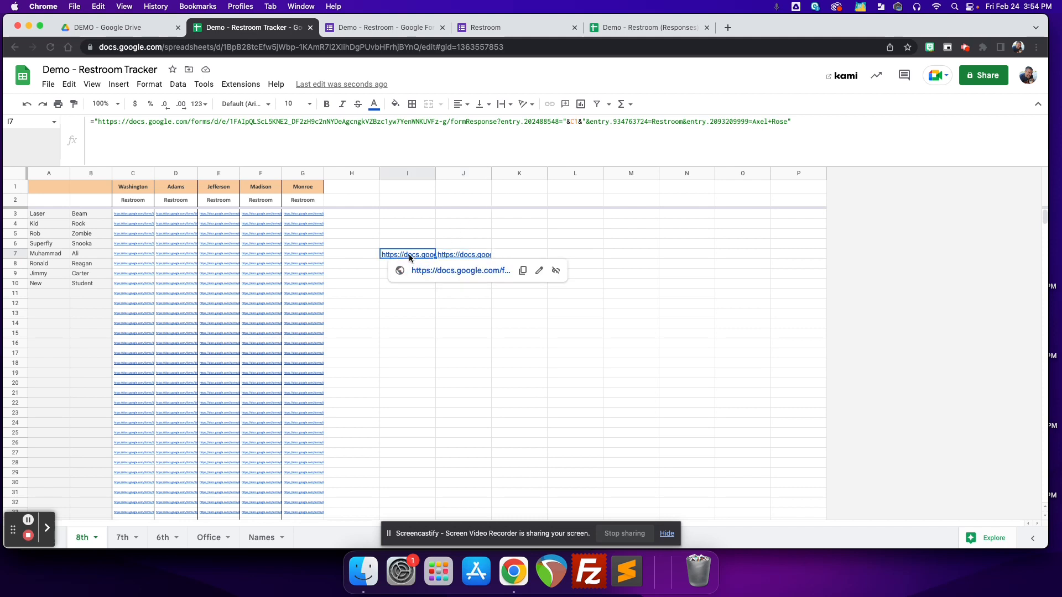
click(453, 255)
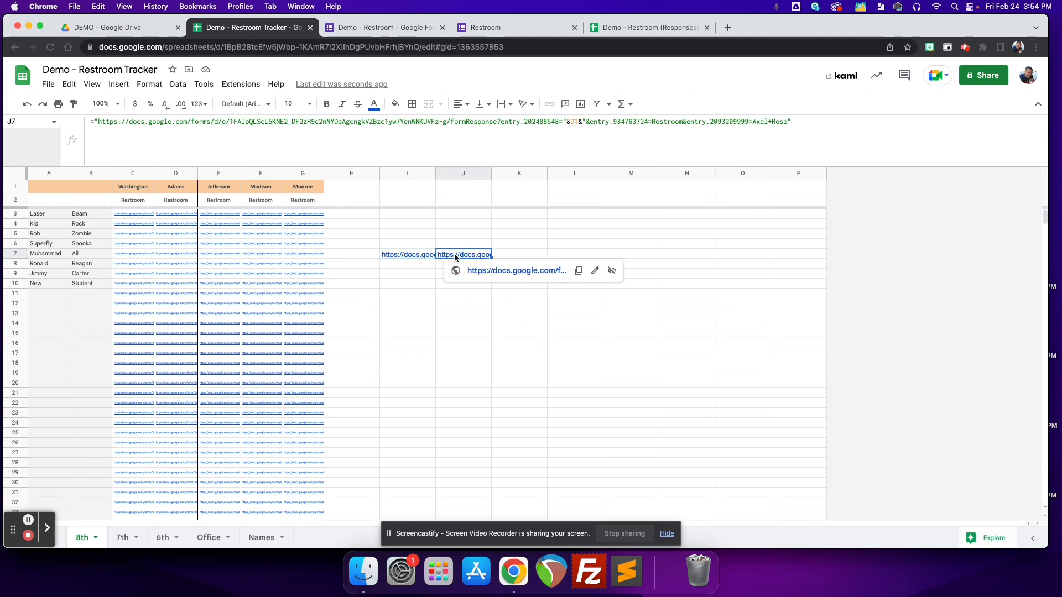
click(425, 254)
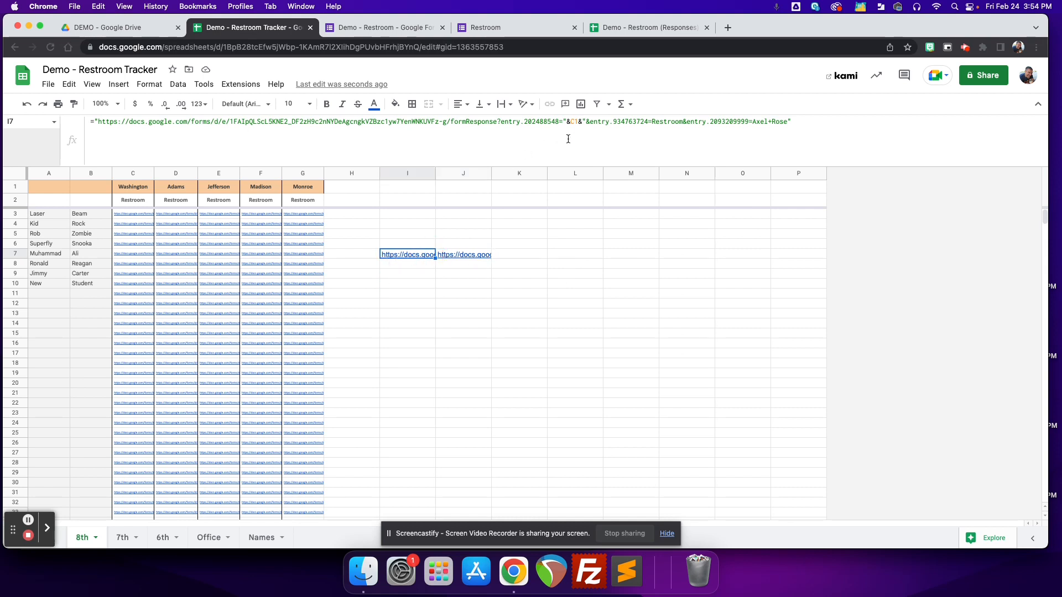
click(458, 253)
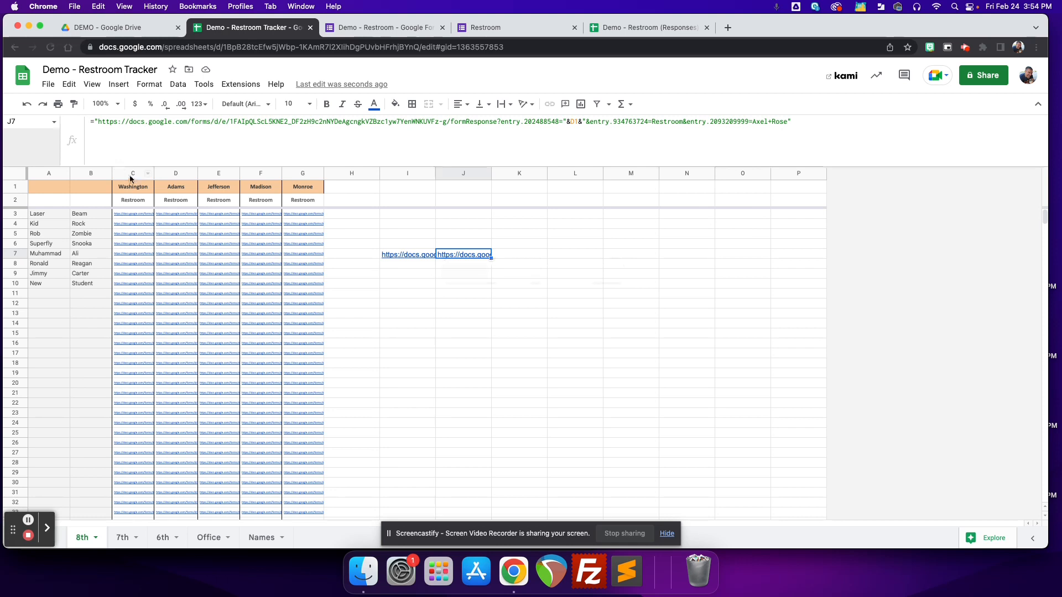
Step: Fill I7's link formula down into I8 and check its teacher reference against the header in C1
click(434, 255)
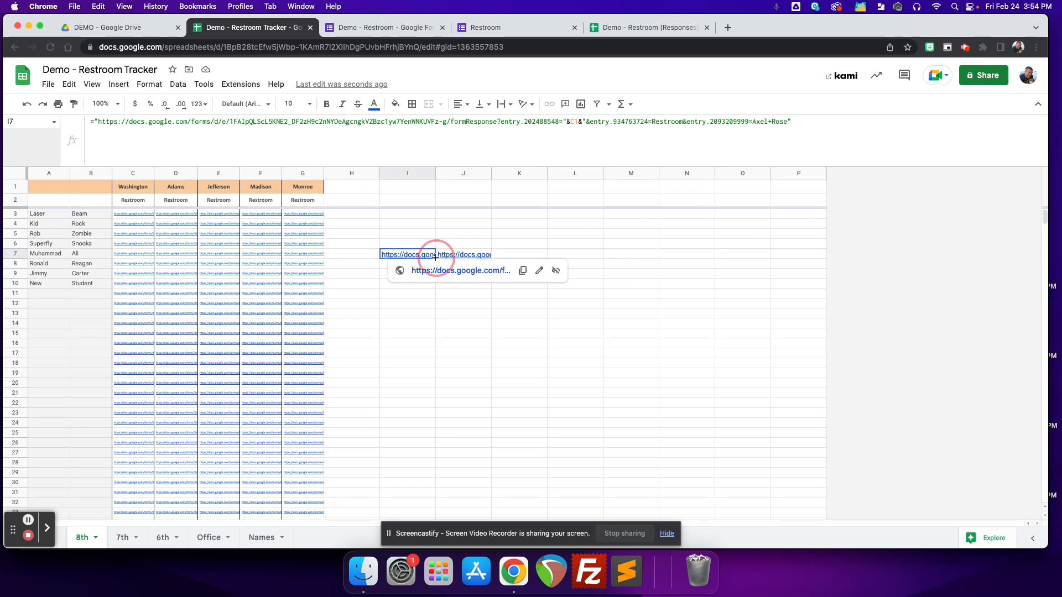
drag(435, 258, 417, 268)
click(411, 266)
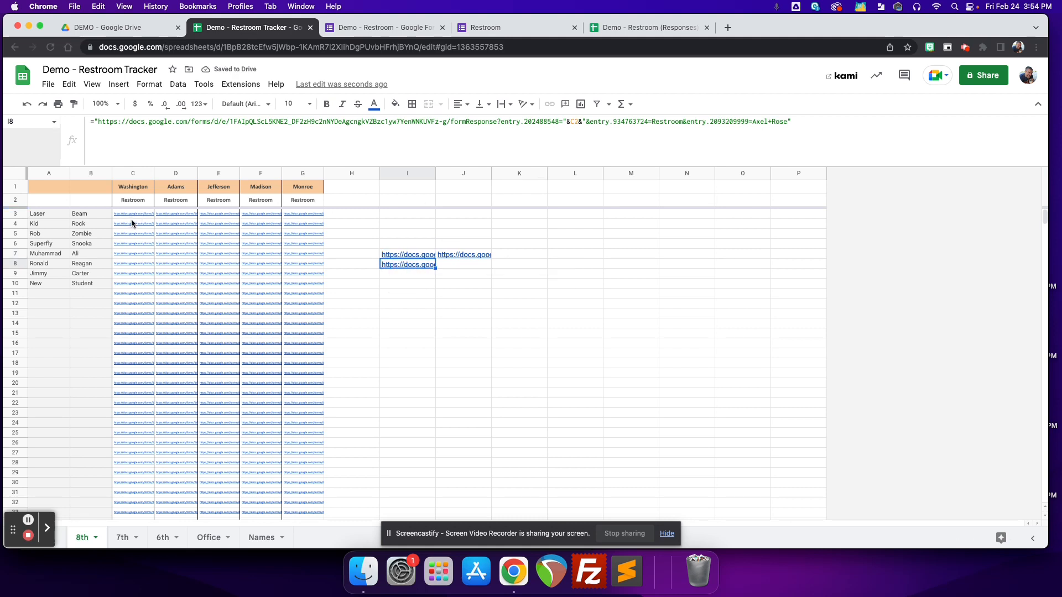
mouse_move(131, 223)
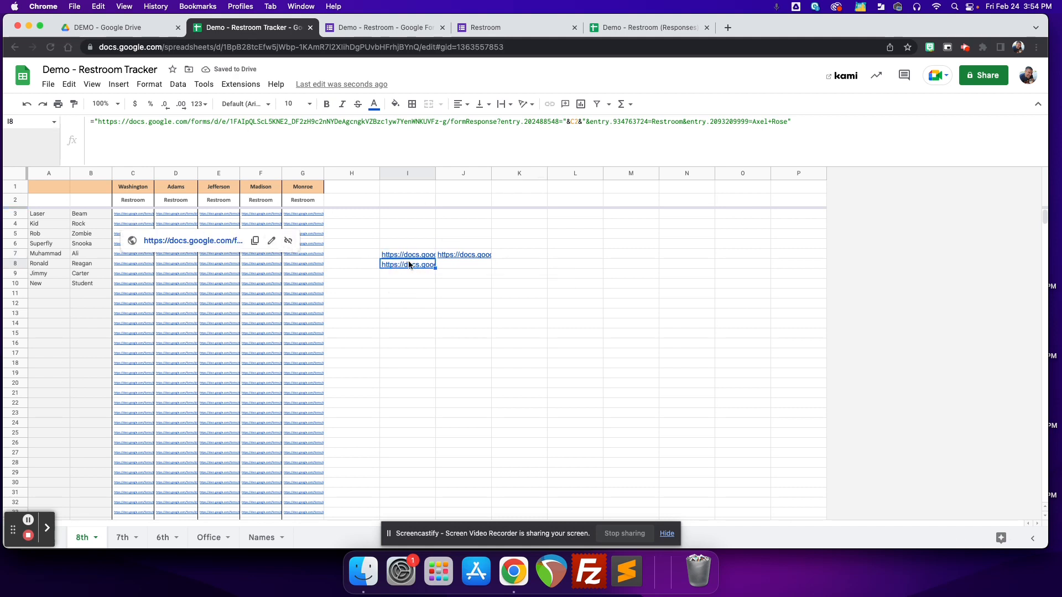
click(130, 190)
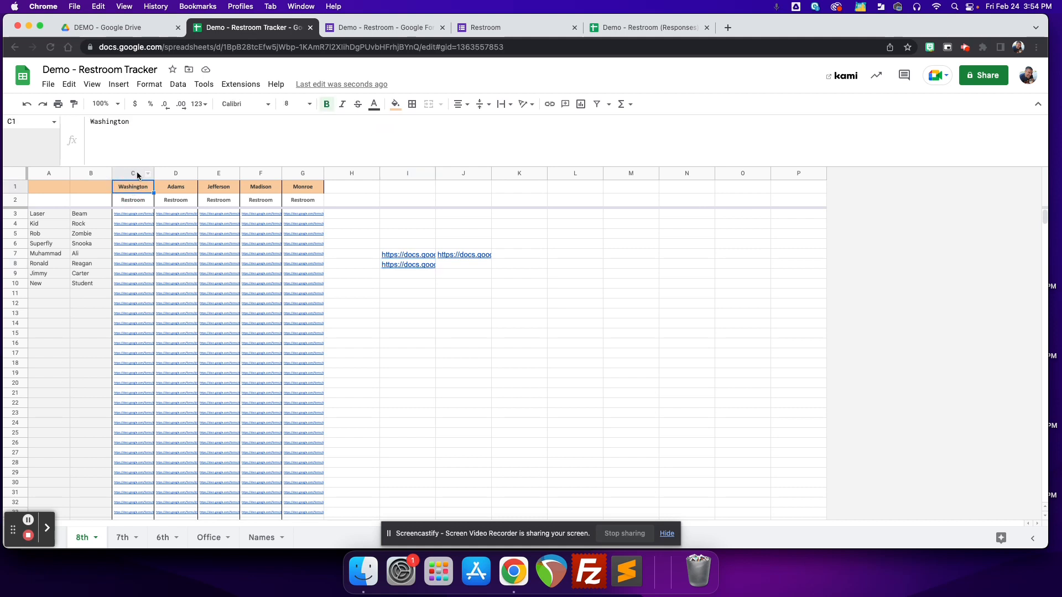
Step: Lock the row of the teacher reference in I7's formula by changing it to C$1
click(399, 253)
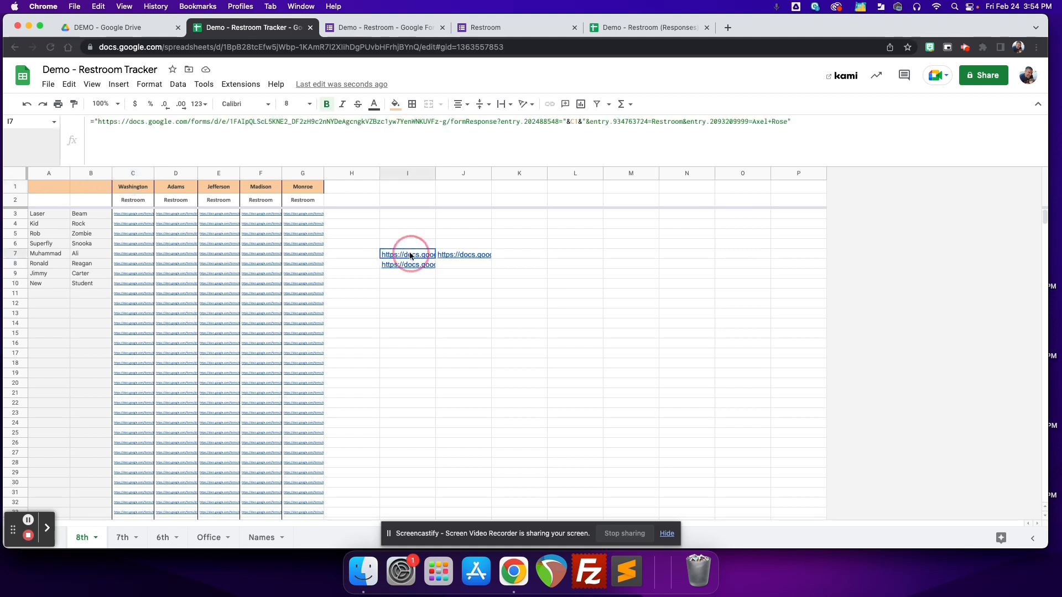
key(Return)
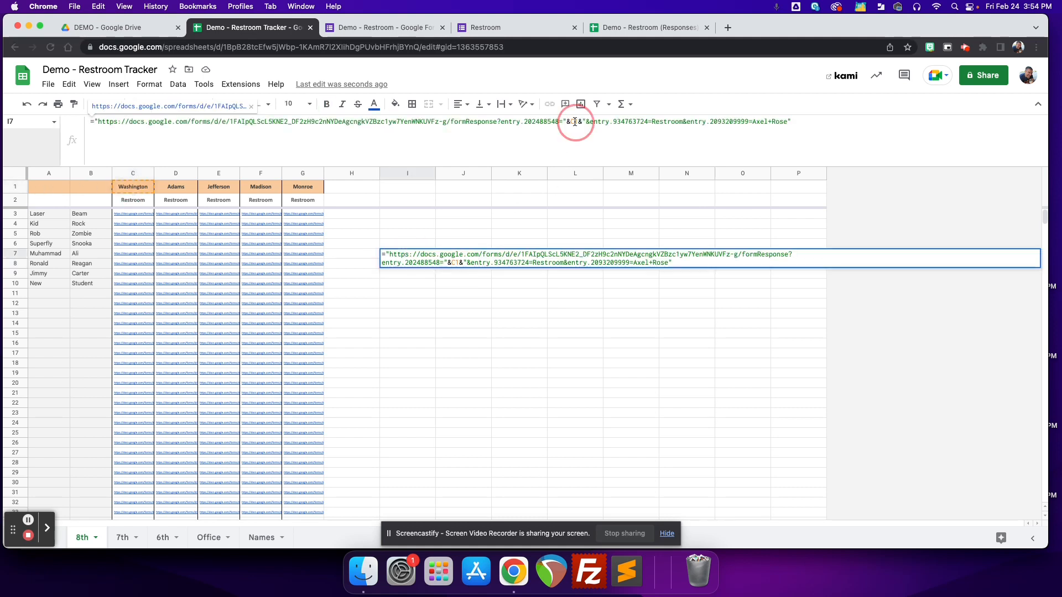
text($)
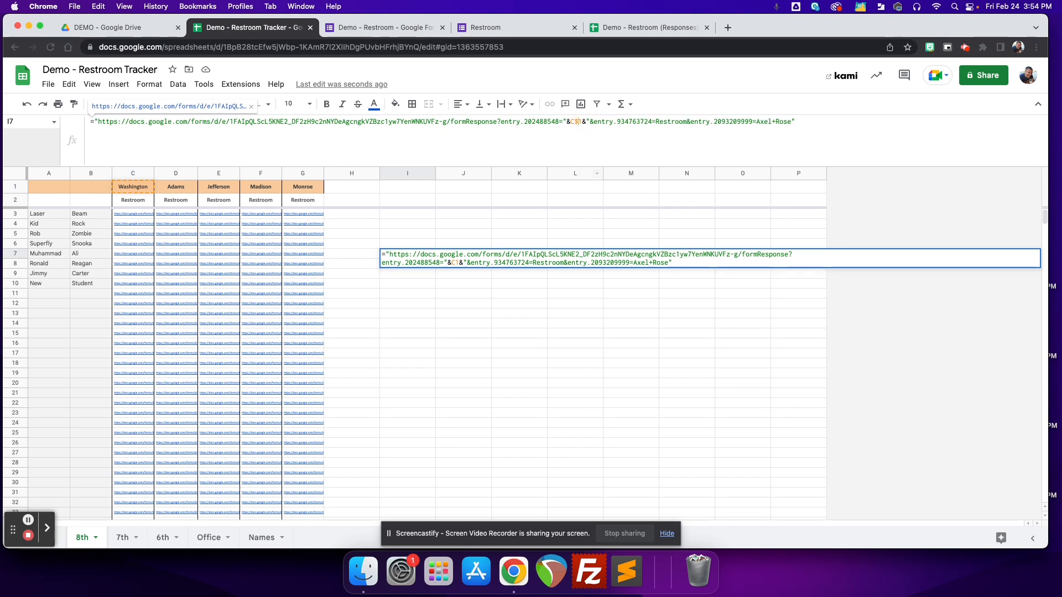
click(420, 244)
click(423, 255)
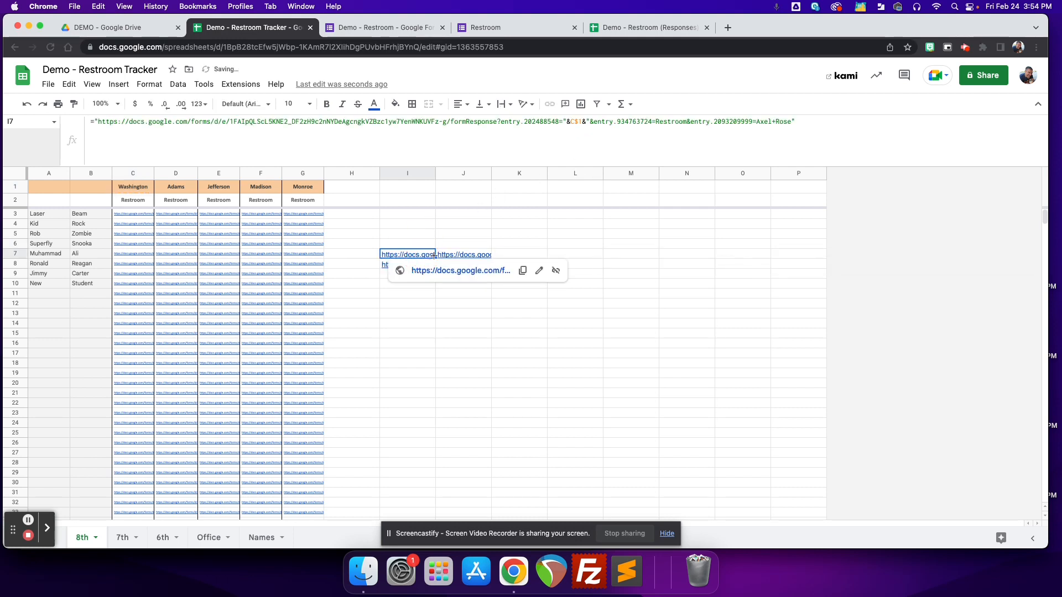
Step: Fill I7's formula down through I20 and I15's formula across to J15, checking the copied references
drag(435, 258, 429, 384)
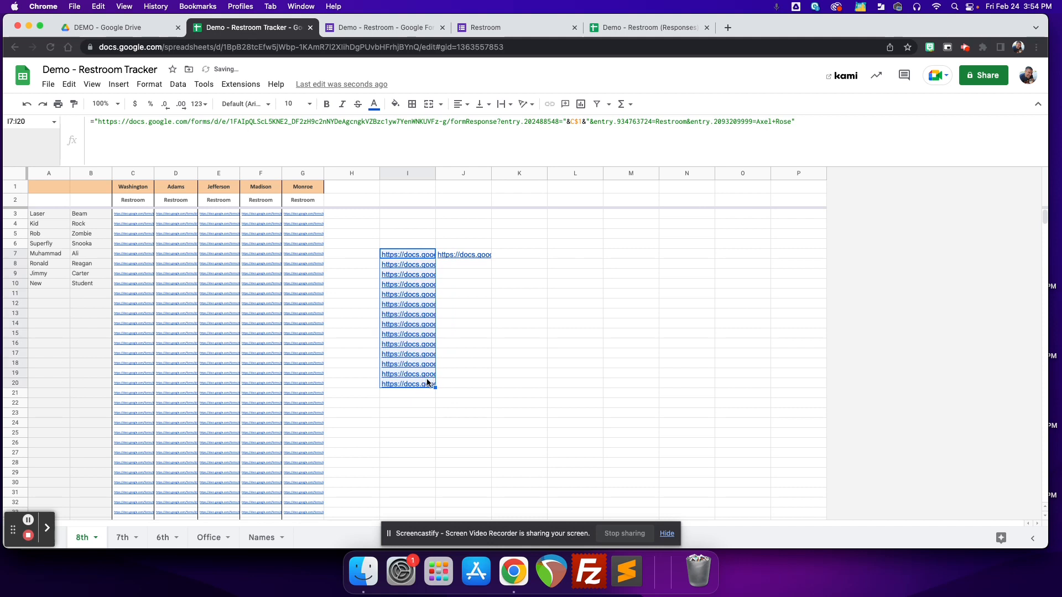
click(412, 346)
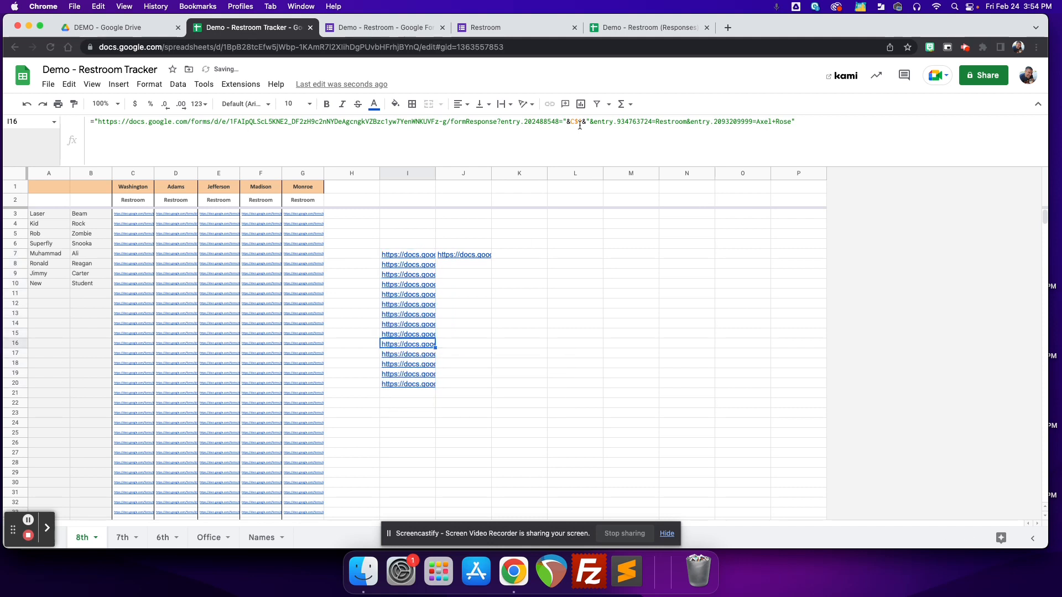
click(421, 335)
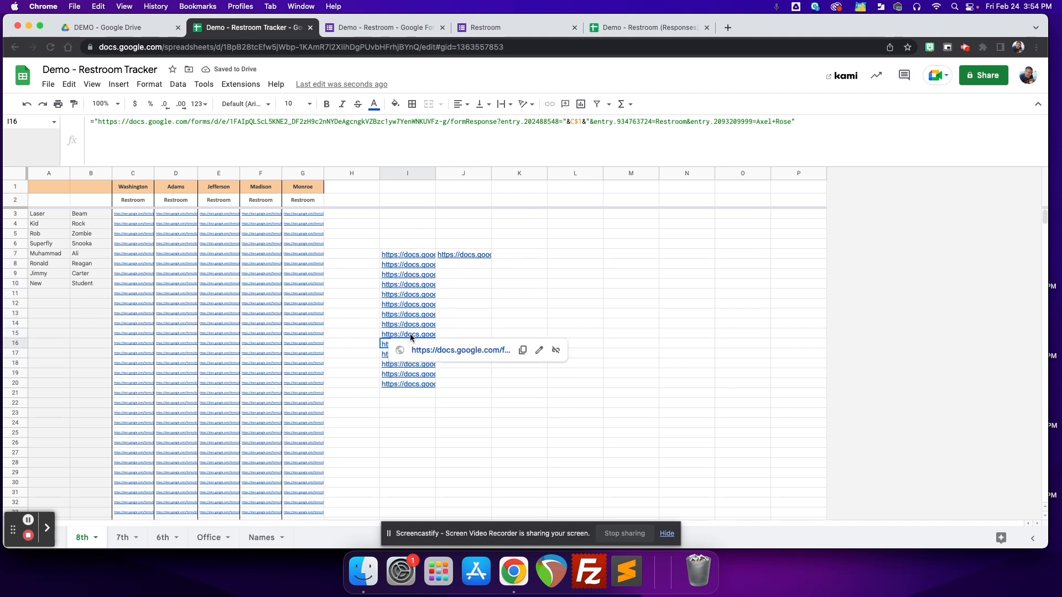
drag(435, 336, 470, 334)
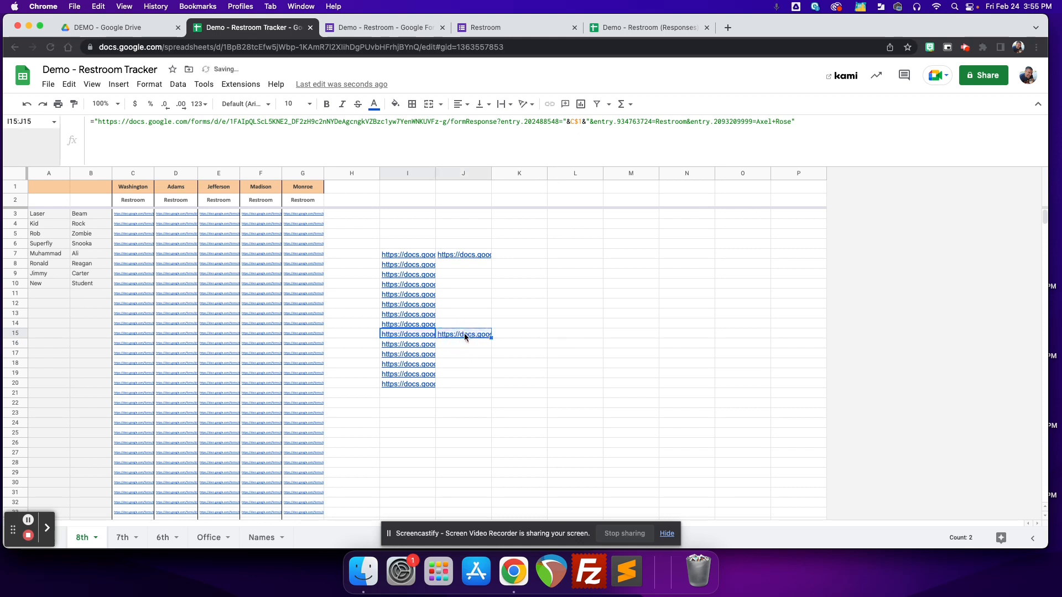
click(467, 334)
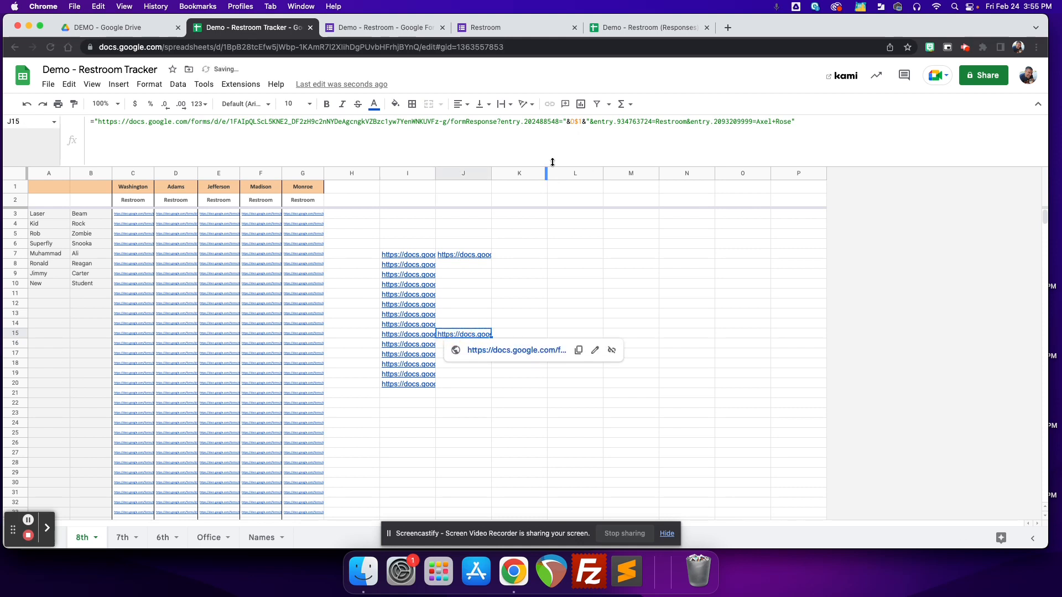
Step: Make J15's teacher reference fully absolute as $D$1, and try filling it across to K15
click(573, 121)
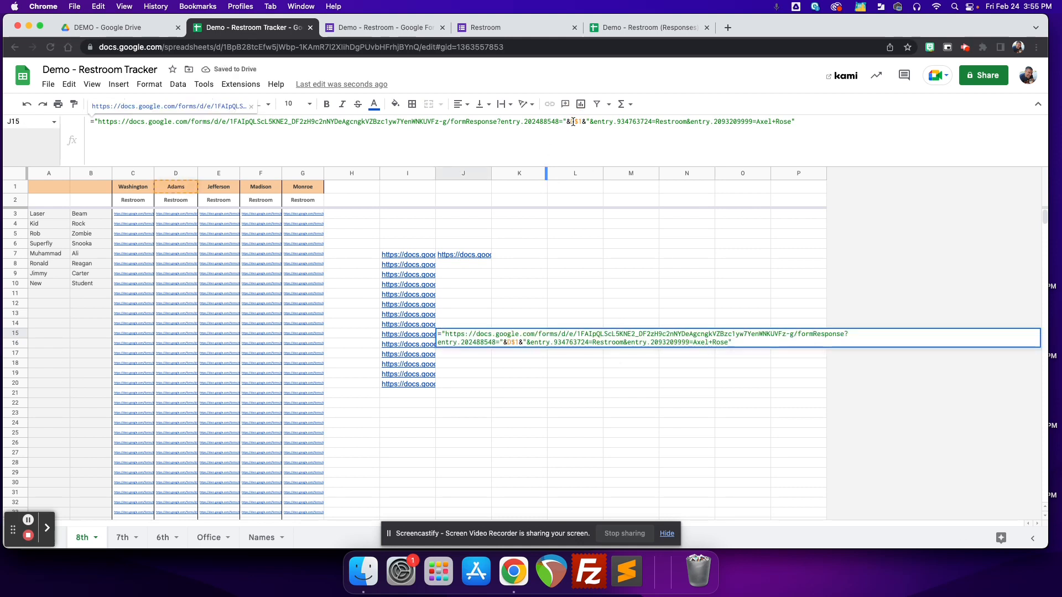
click(506, 286)
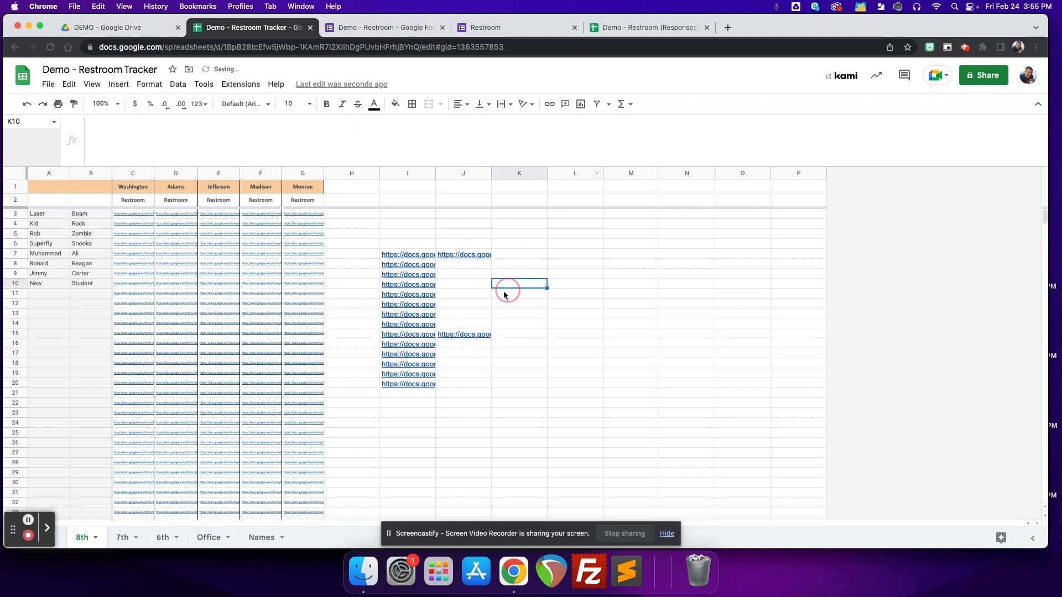
click(480, 336)
drag(491, 339, 522, 334)
click(523, 334)
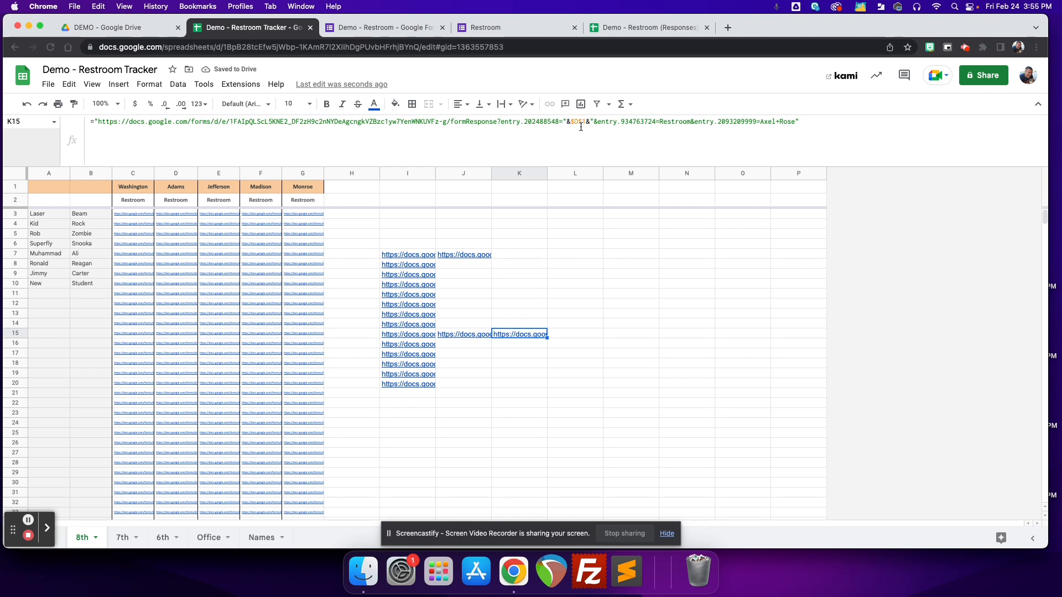
mouse_move(528, 335)
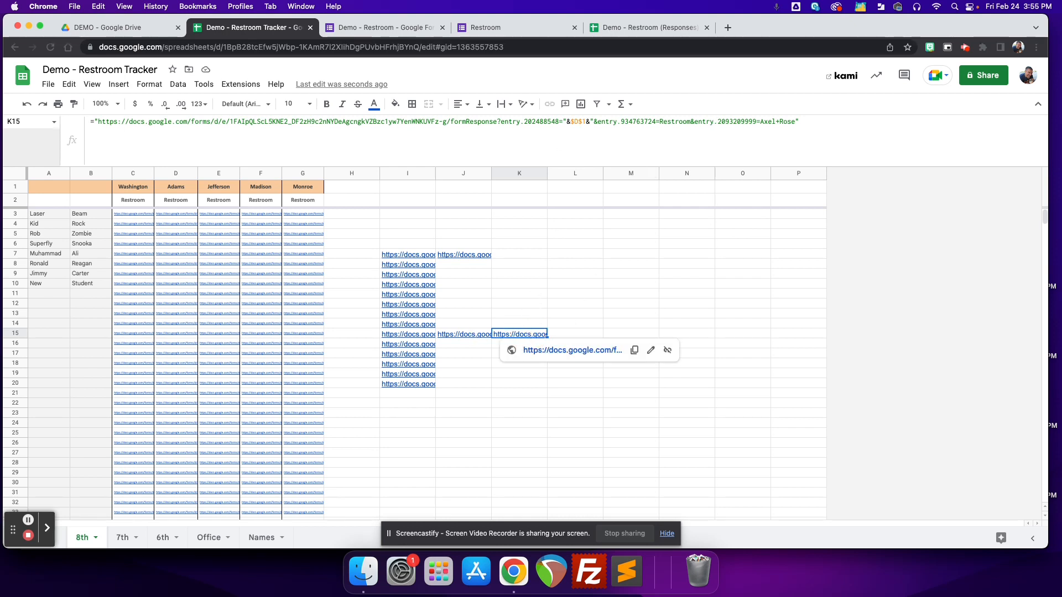
click(468, 334)
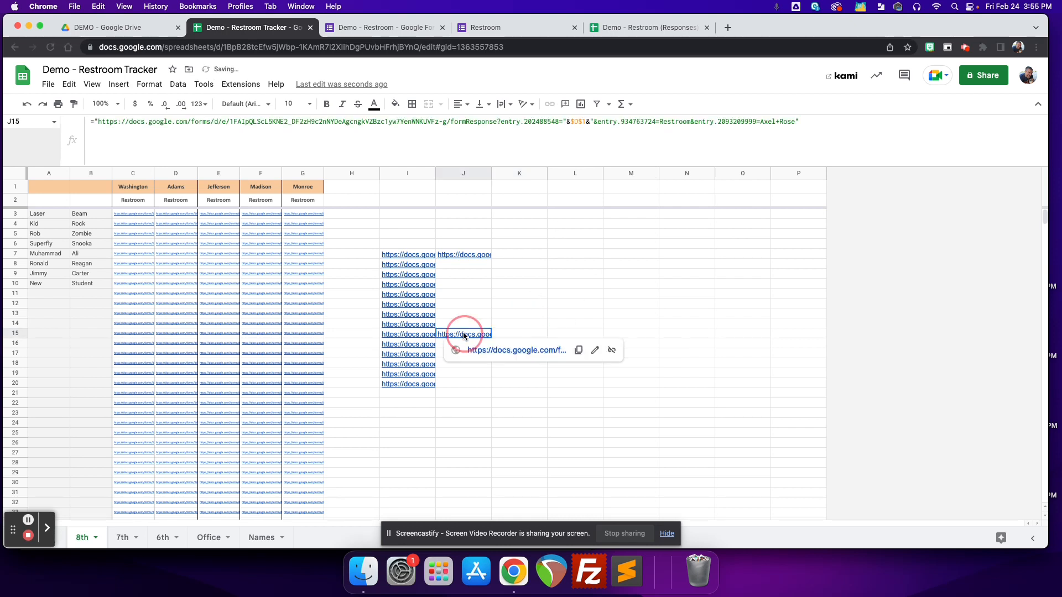
Step: Fill I7's link formula across through M7
click(412, 253)
click(435, 255)
drag(435, 255, 635, 256)
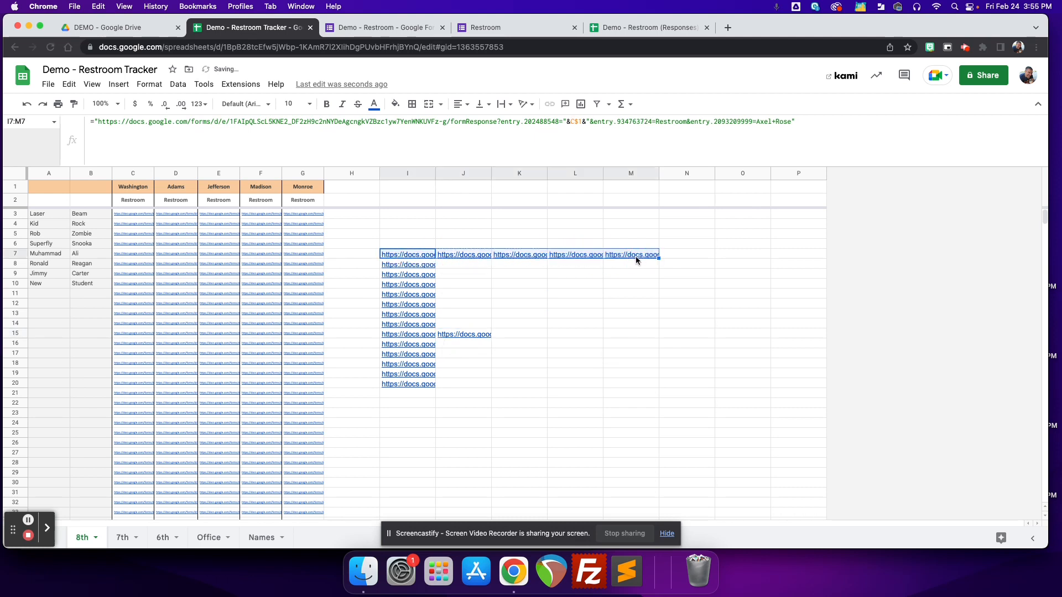
Step: Compare the teacher references in the formulas of I7 through L7 with the teacher headers in row 1
click(483, 257)
click(415, 255)
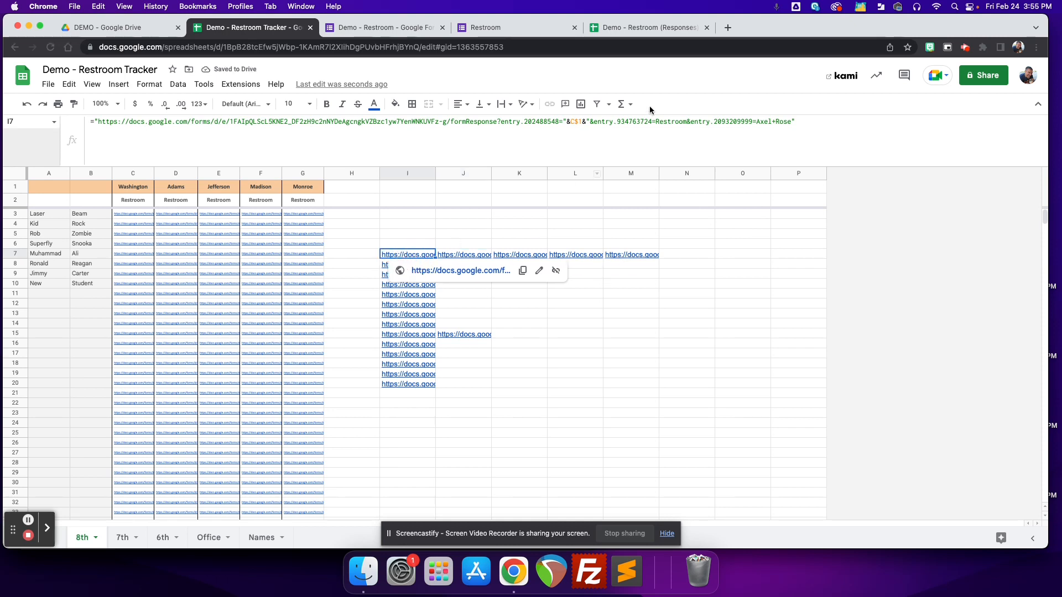
click(469, 254)
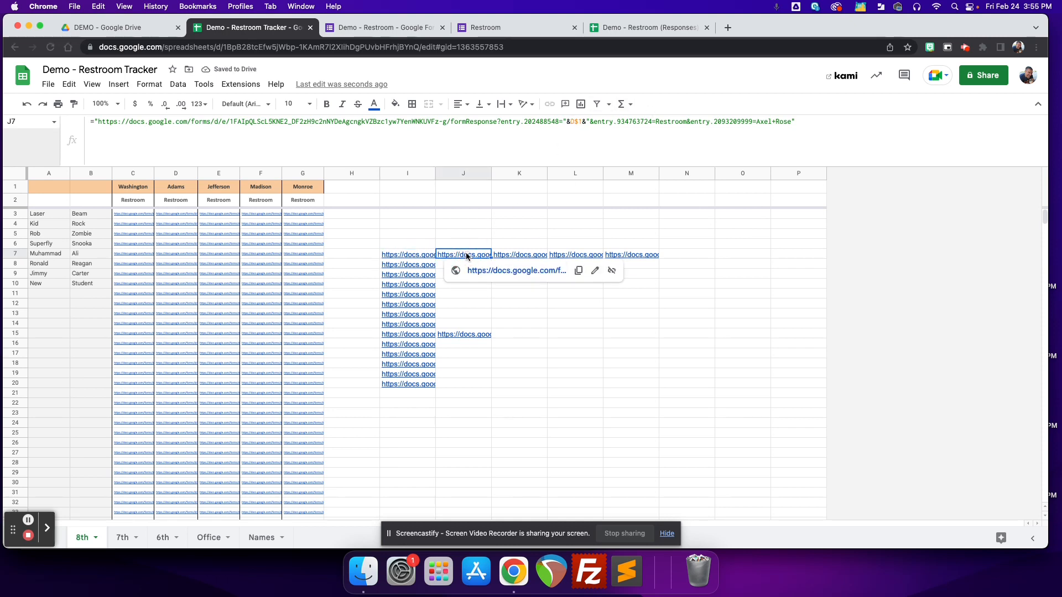
click(512, 254)
click(558, 255)
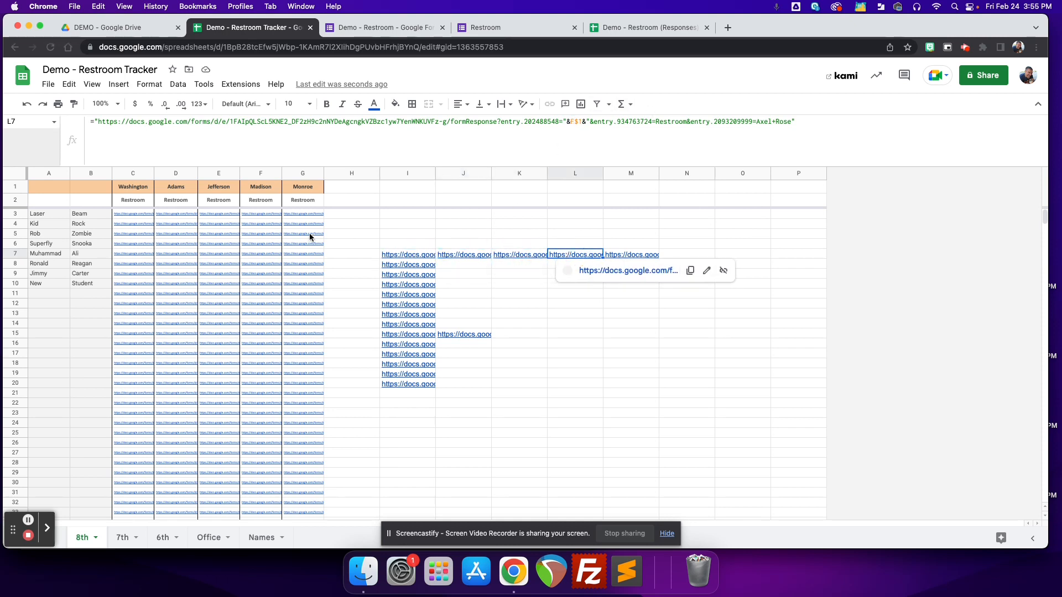
click(135, 187)
click(170, 190)
click(224, 186)
click(260, 187)
drag(407, 255, 554, 252)
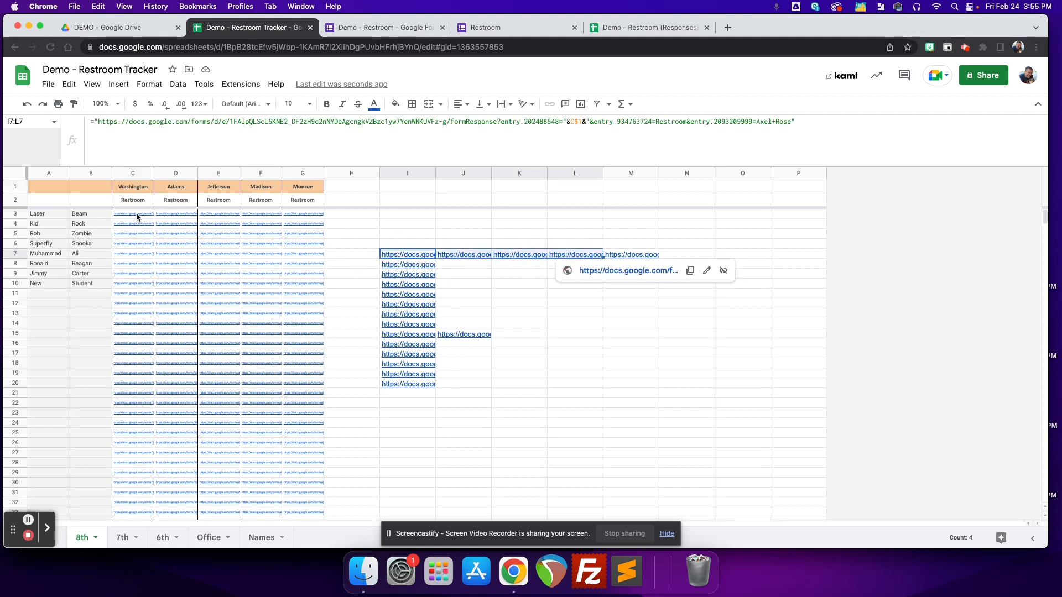
Step: Clear the existing links from cells C3:G7
mouse_move(130, 214)
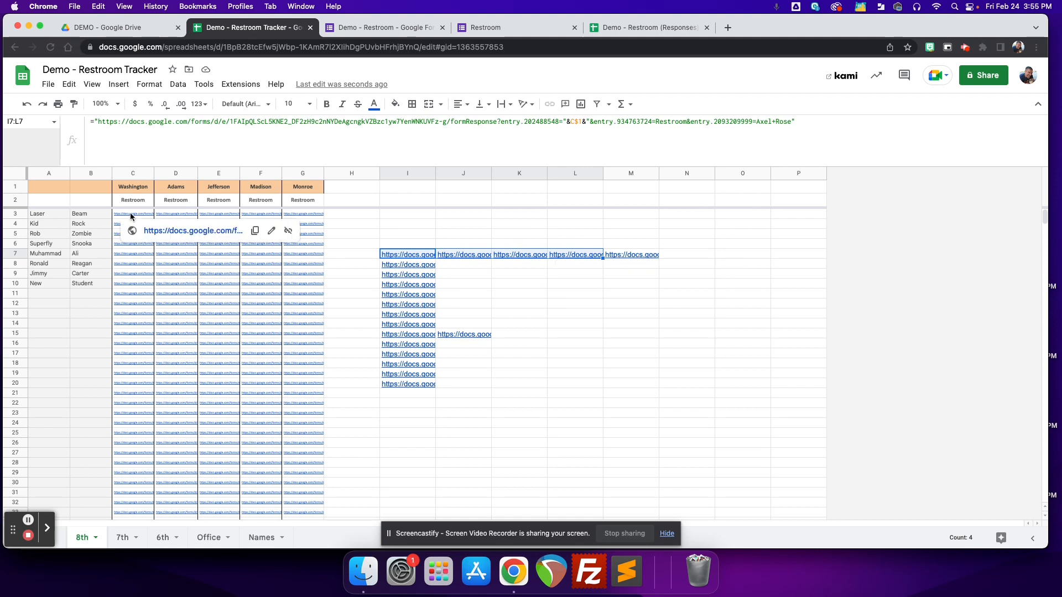
drag(130, 213, 293, 251)
key(Delete)
Step: Copy cell I7's link formula and paste it into cell C3
click(407, 254)
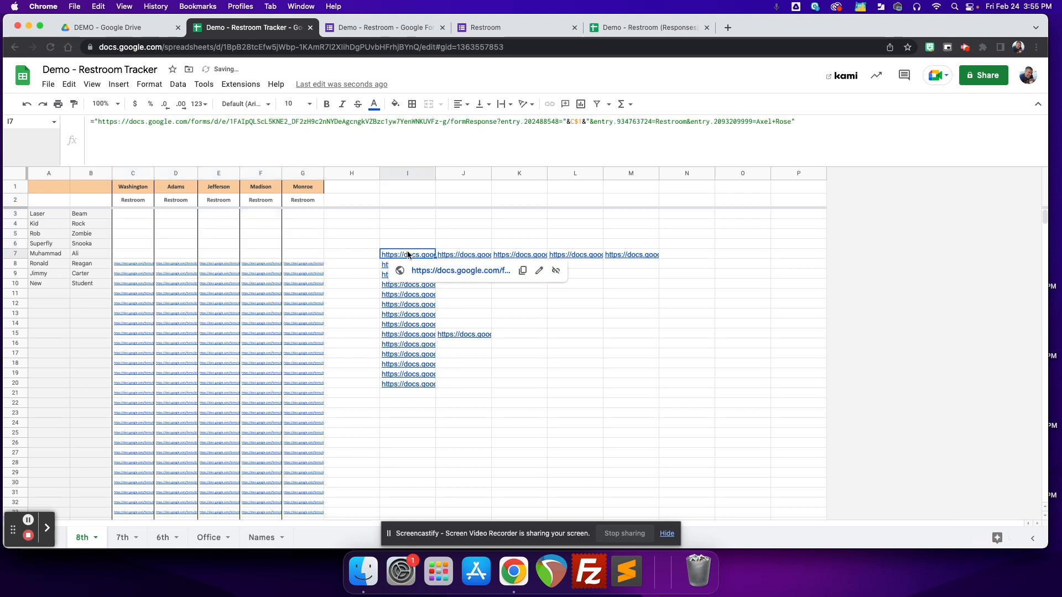
key(super+c)
click(135, 214)
key(super+v)
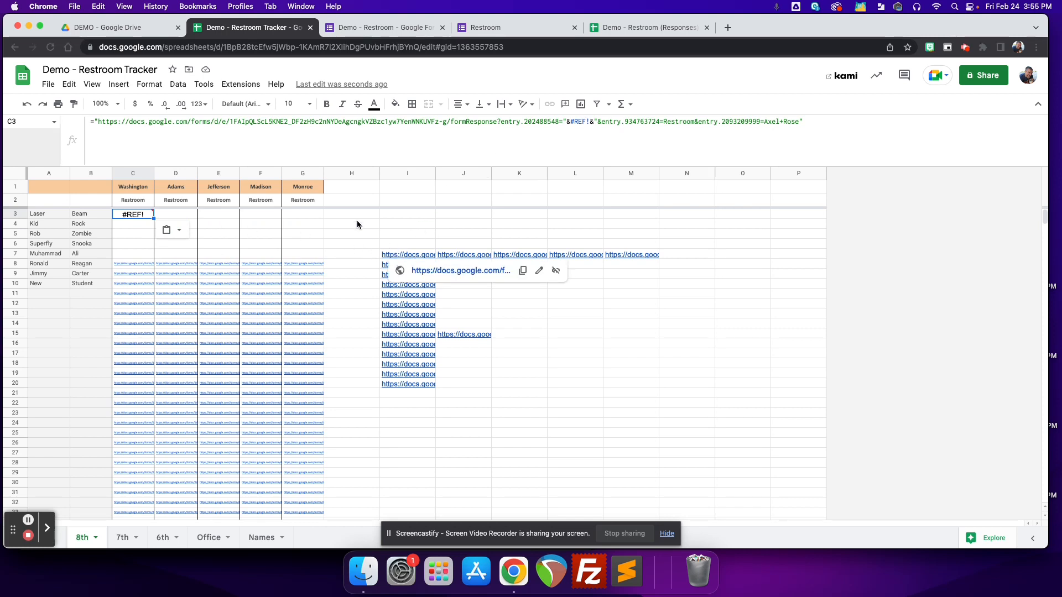
Step: Replace the broken teacher reference in cell C3's link formula with the row-locked reference C$1
mouse_move(137, 218)
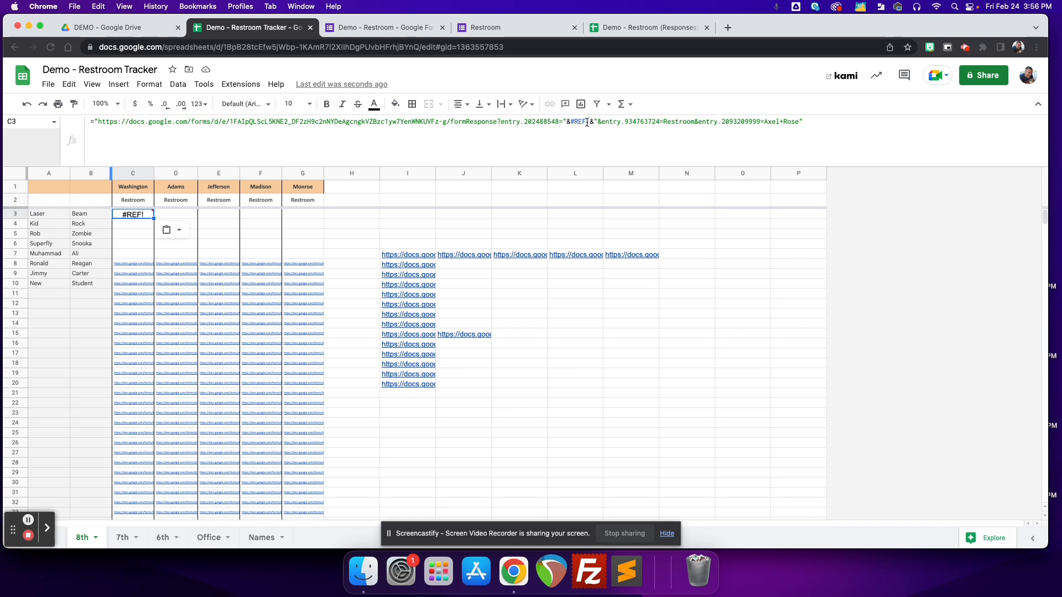
drag(589, 122, 572, 123)
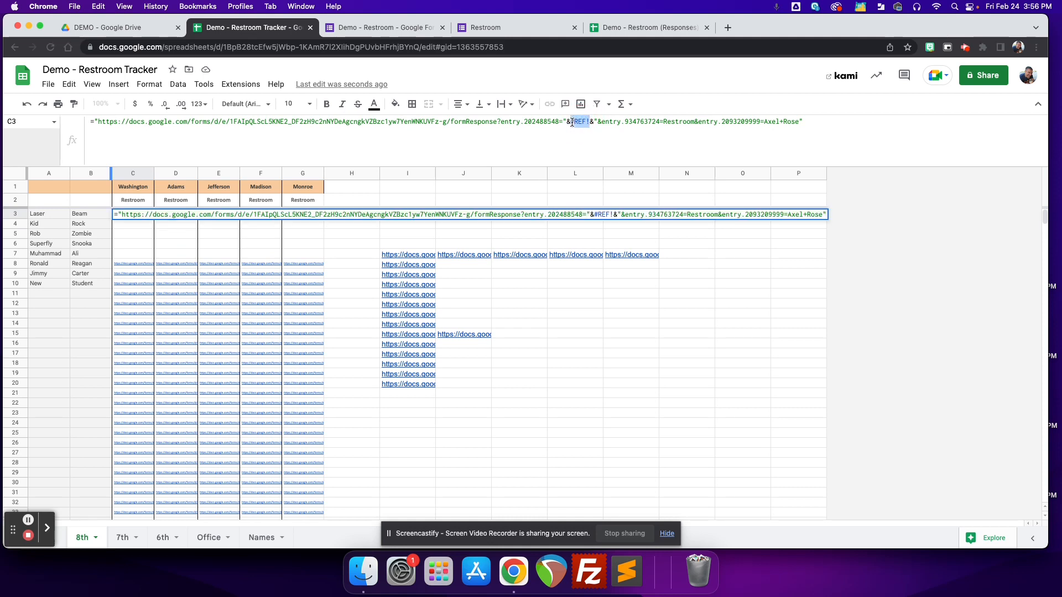
text(C$1)
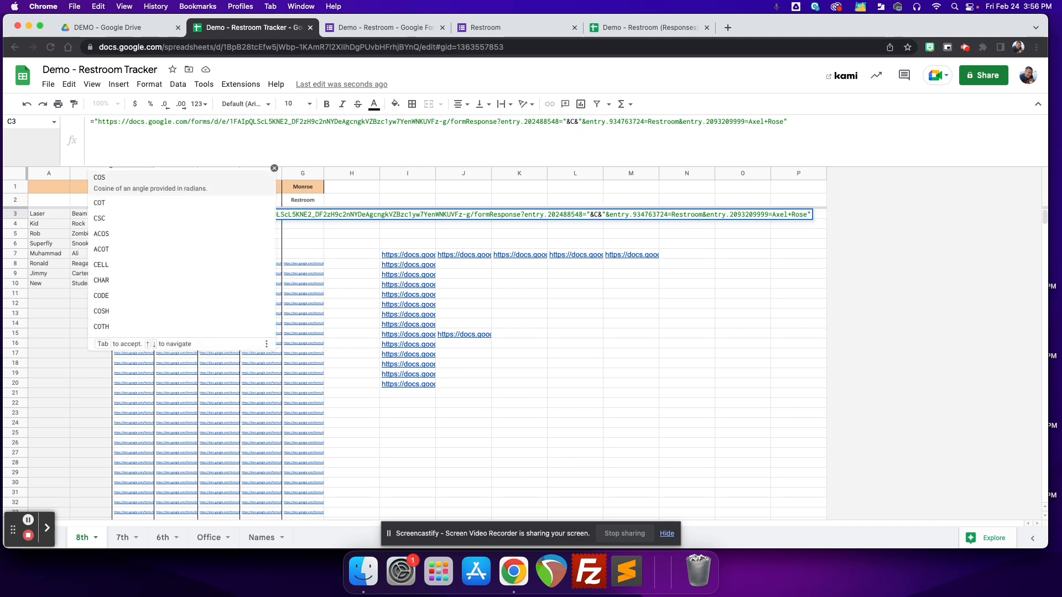
key(Return)
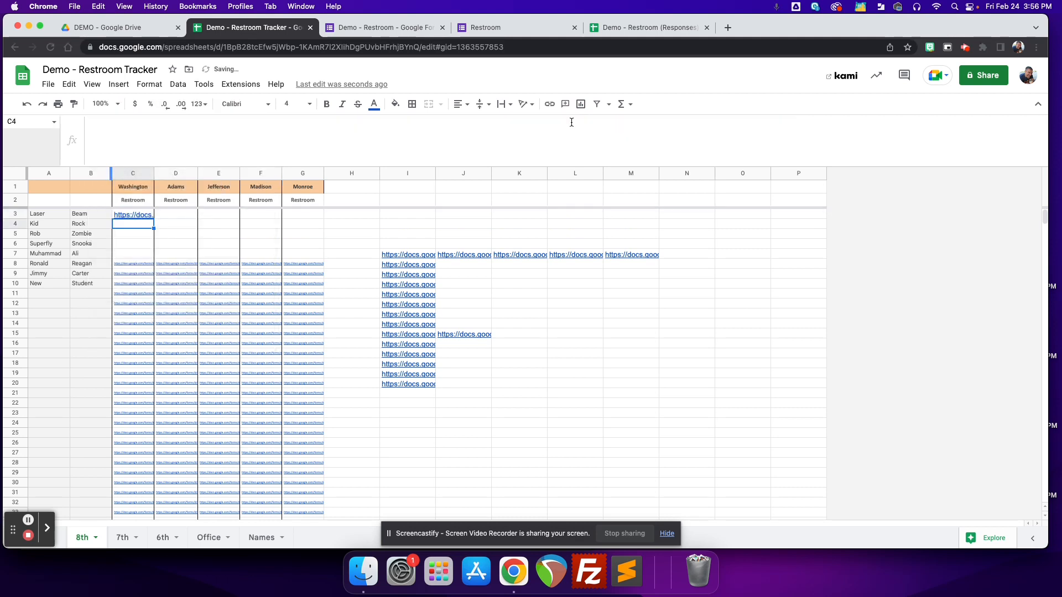
Step: Replace the fixed Restroom text in C3's link formula with a concatenated reference to C2
click(134, 215)
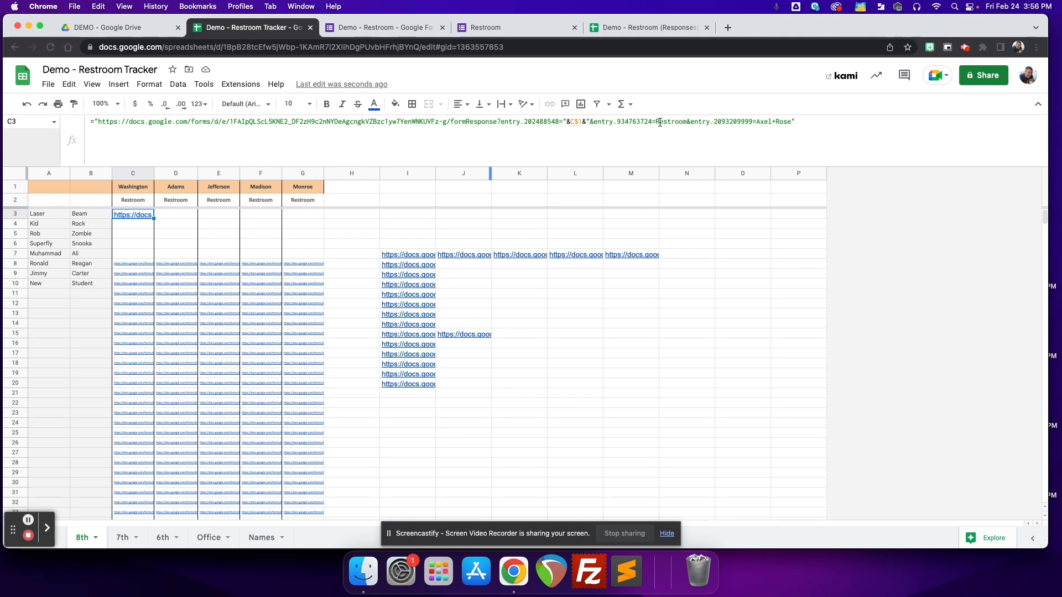
drag(687, 122, 657, 123)
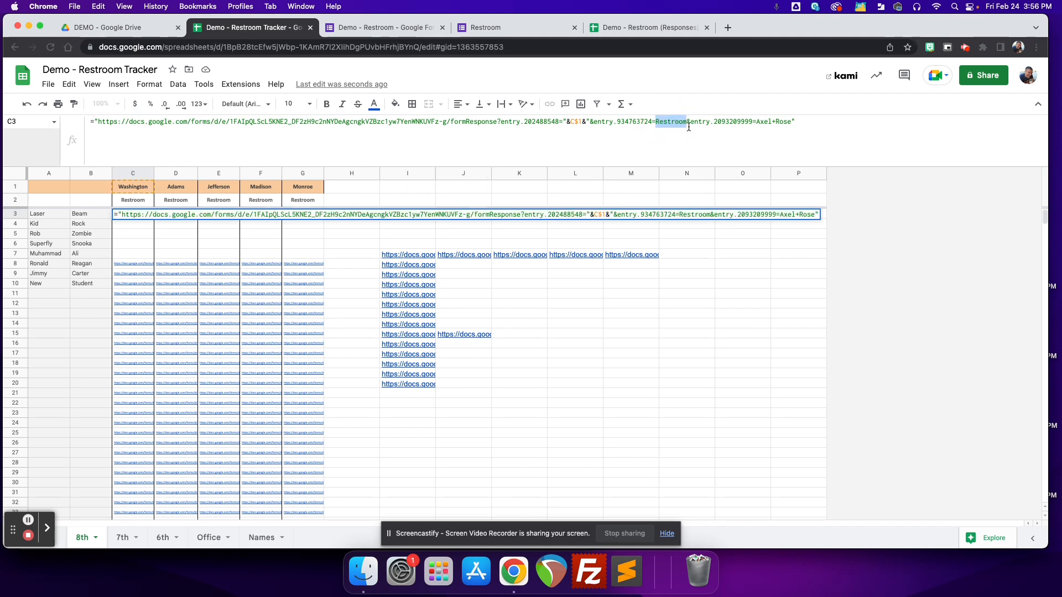
text("")
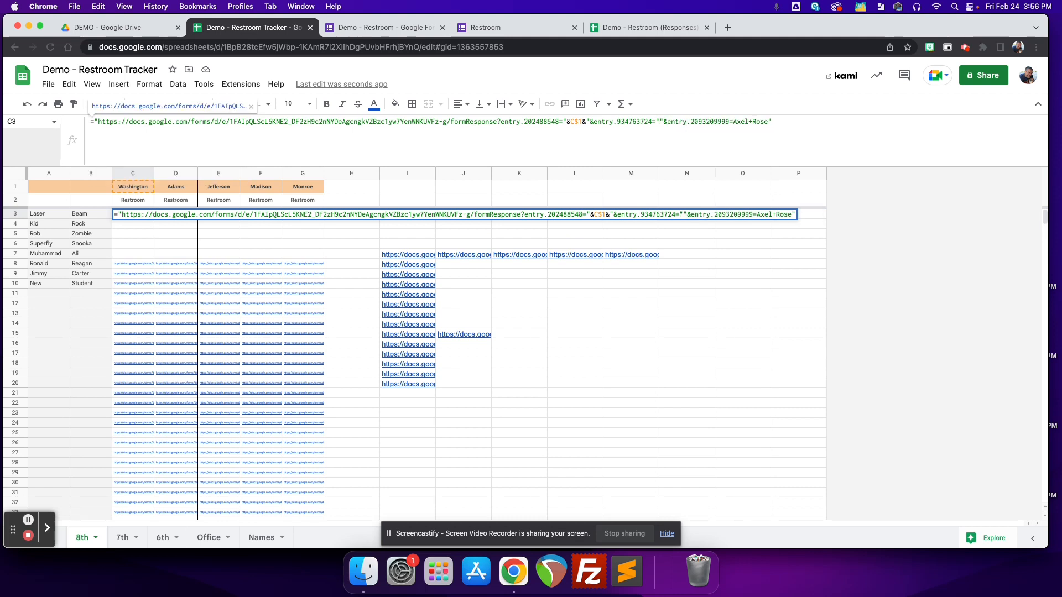
text(&&)
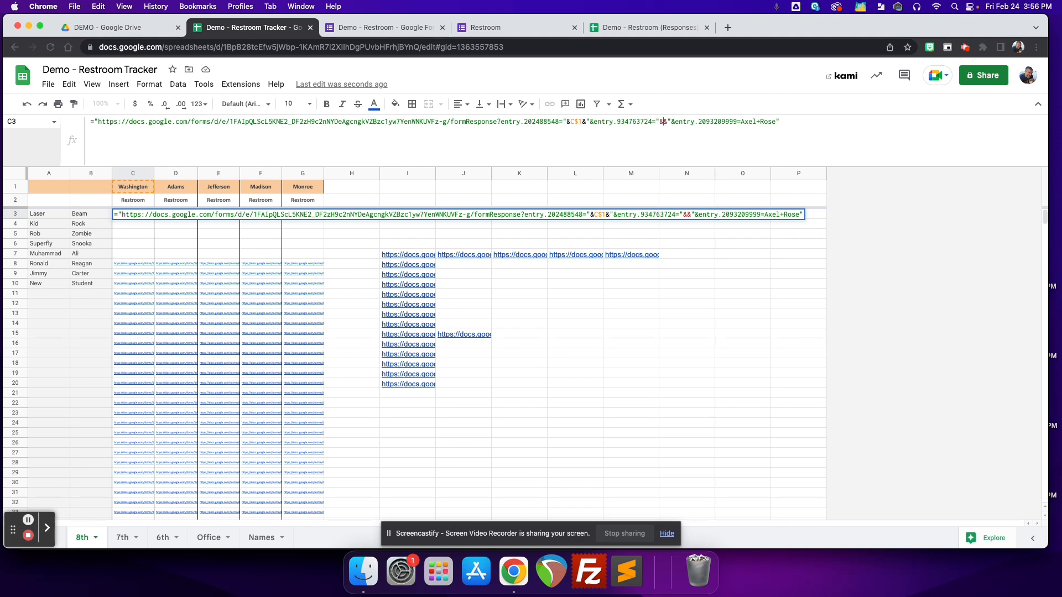
text(C2)
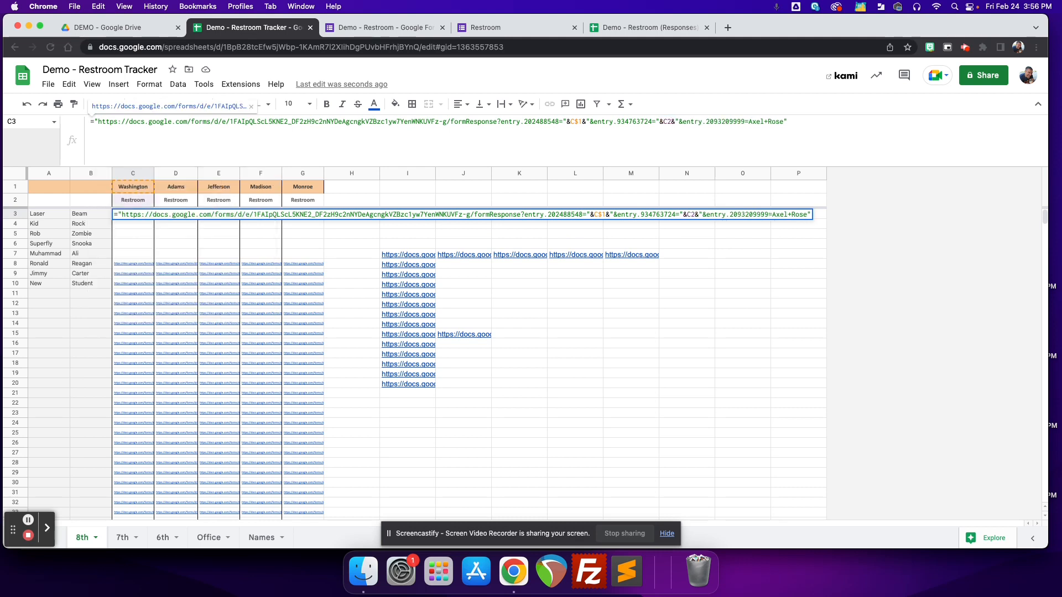
key(Return)
Step: Open C3's link to submit a test response, and check it against the form's student options and the responses sheet
click(133, 215)
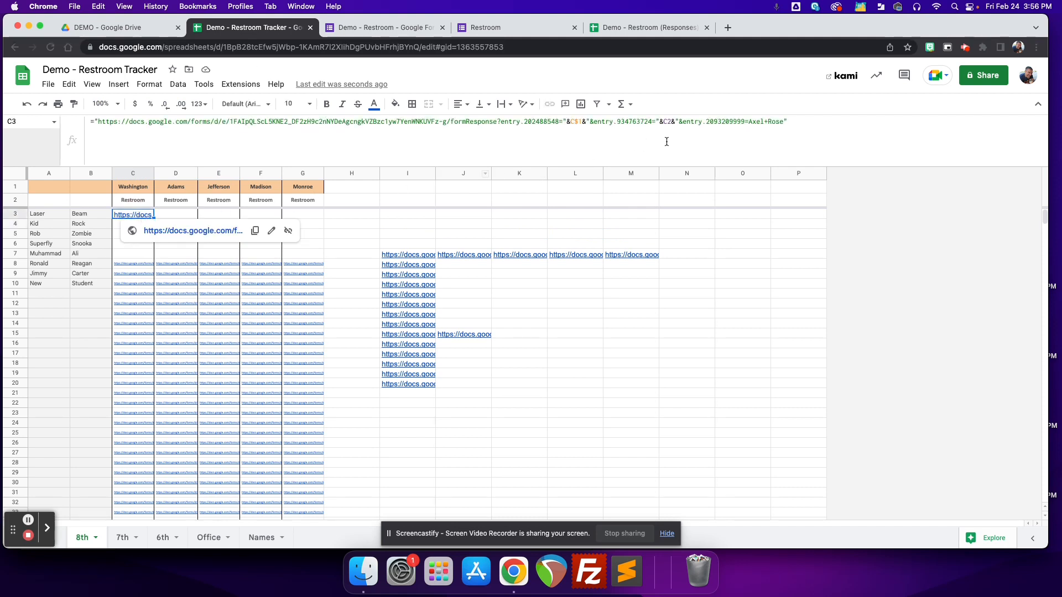
drag(784, 121, 748, 122)
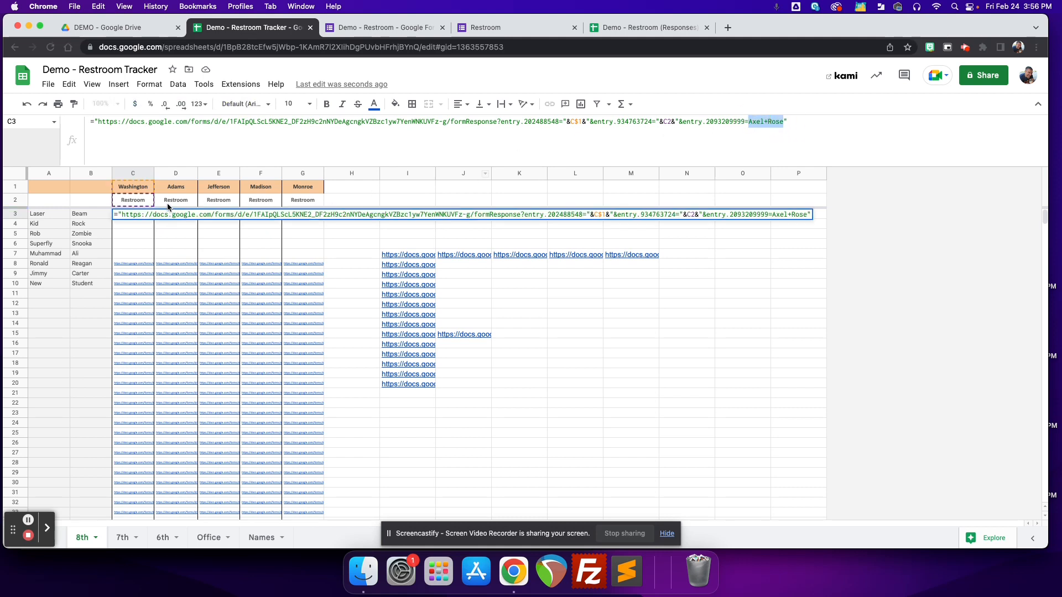
click(130, 217)
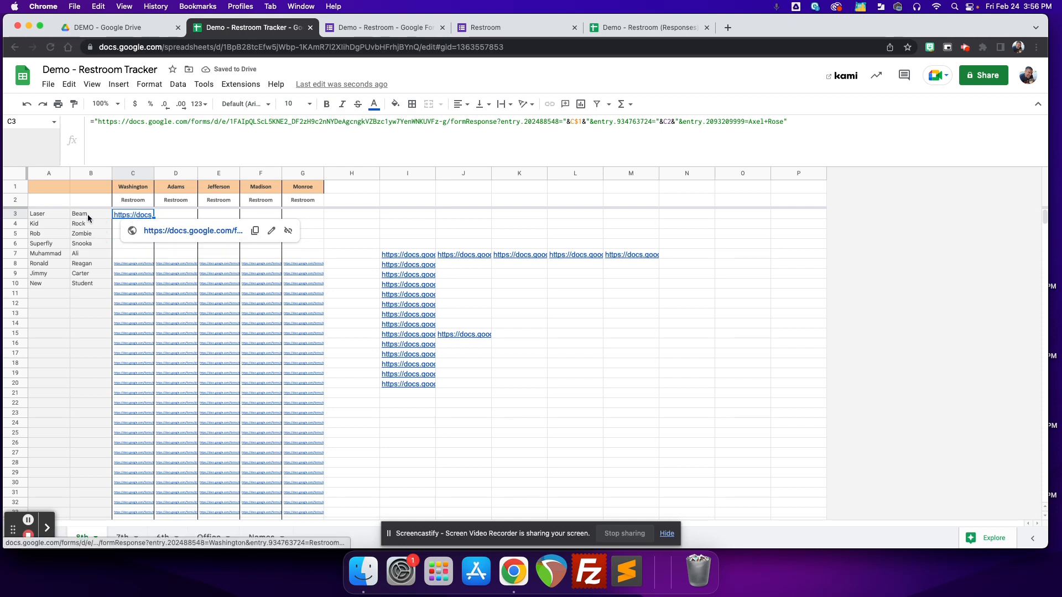
click(173, 232)
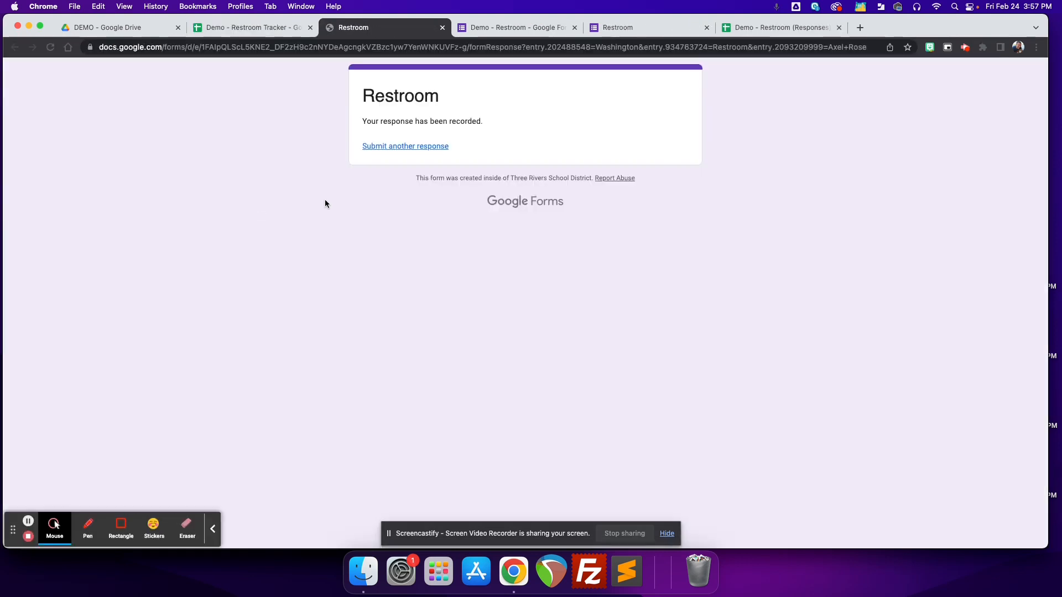
click(491, 28)
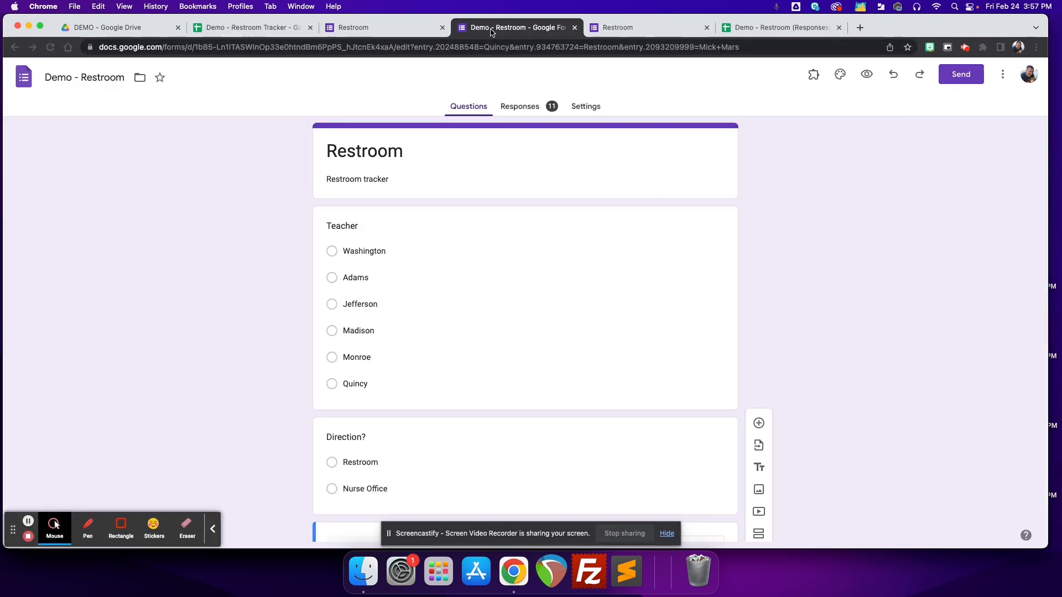
scroll(370, 361, down, 7)
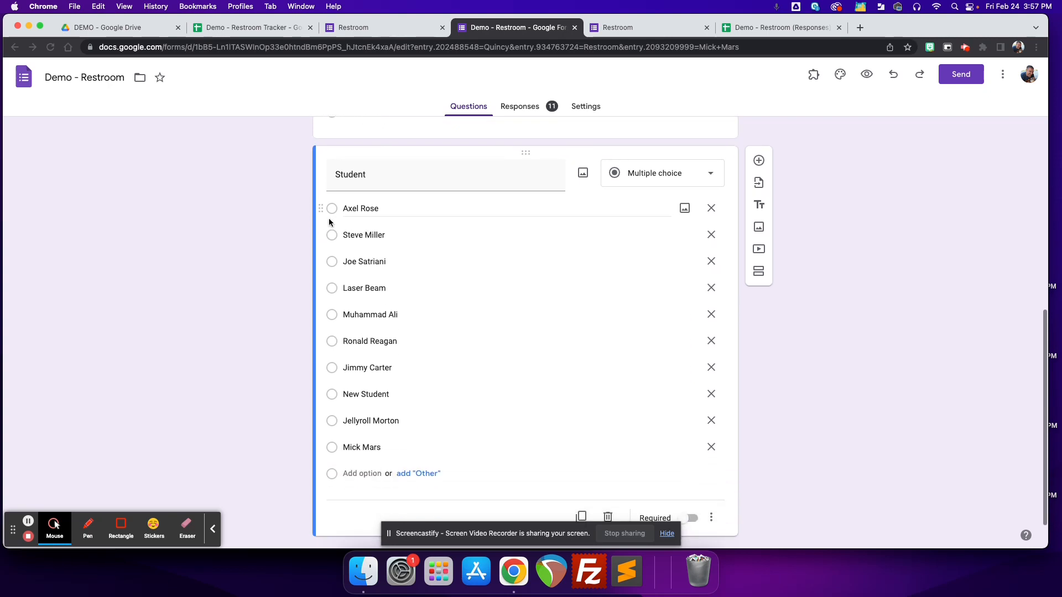
click(744, 30)
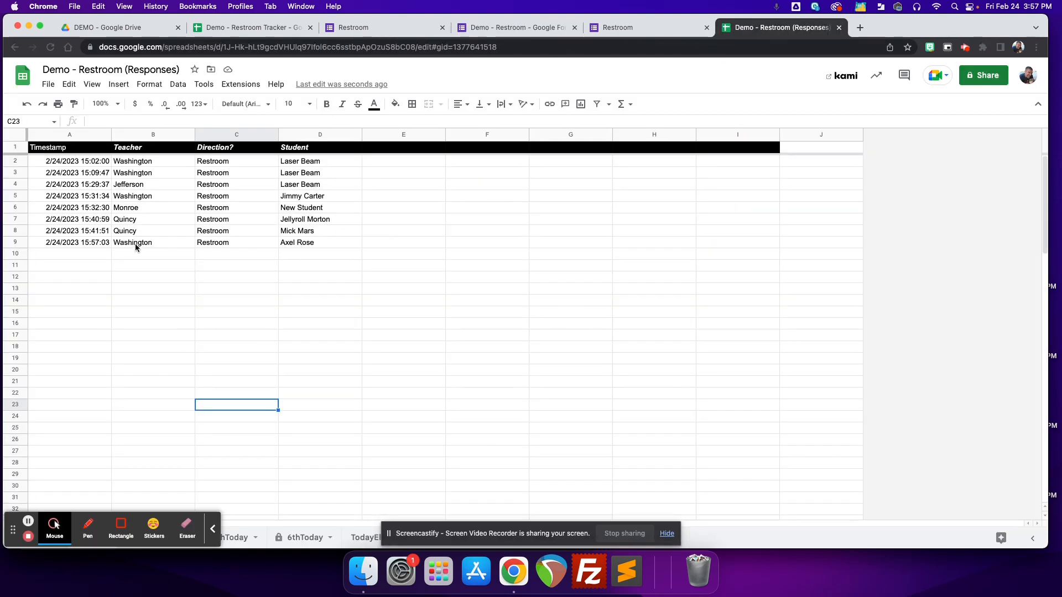
Step: In the tracker's C3 formula, replace the fixed student first name with a concatenated reference to A3
click(246, 27)
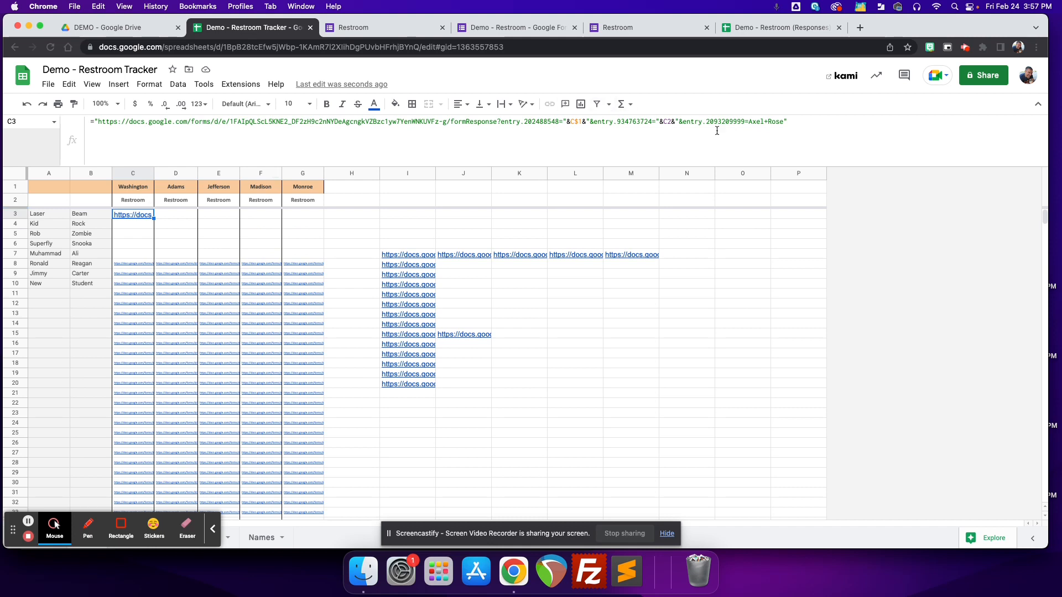
drag(749, 122, 764, 122)
text("")
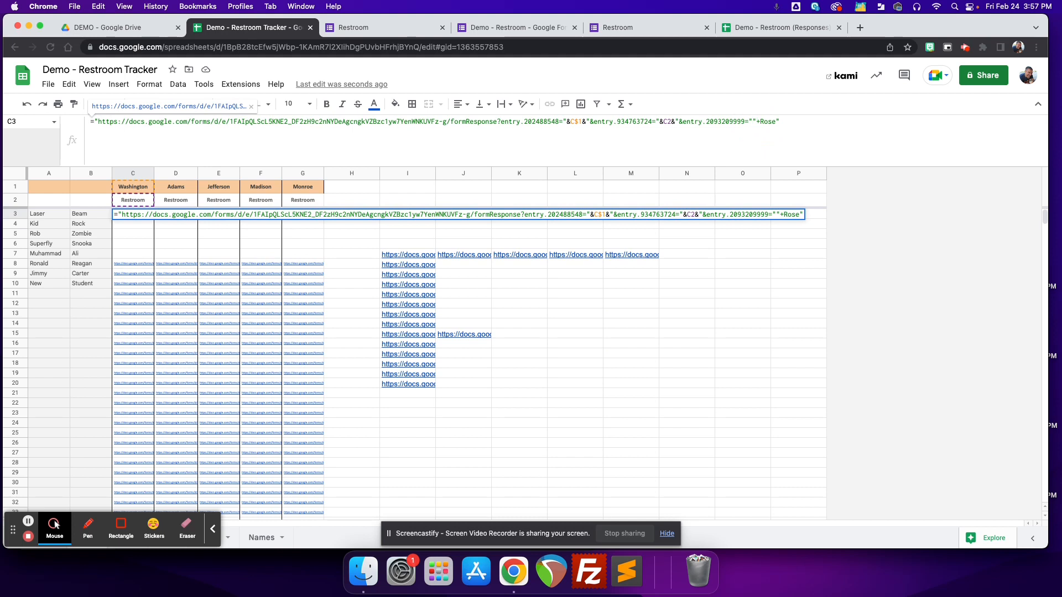
text(&&)
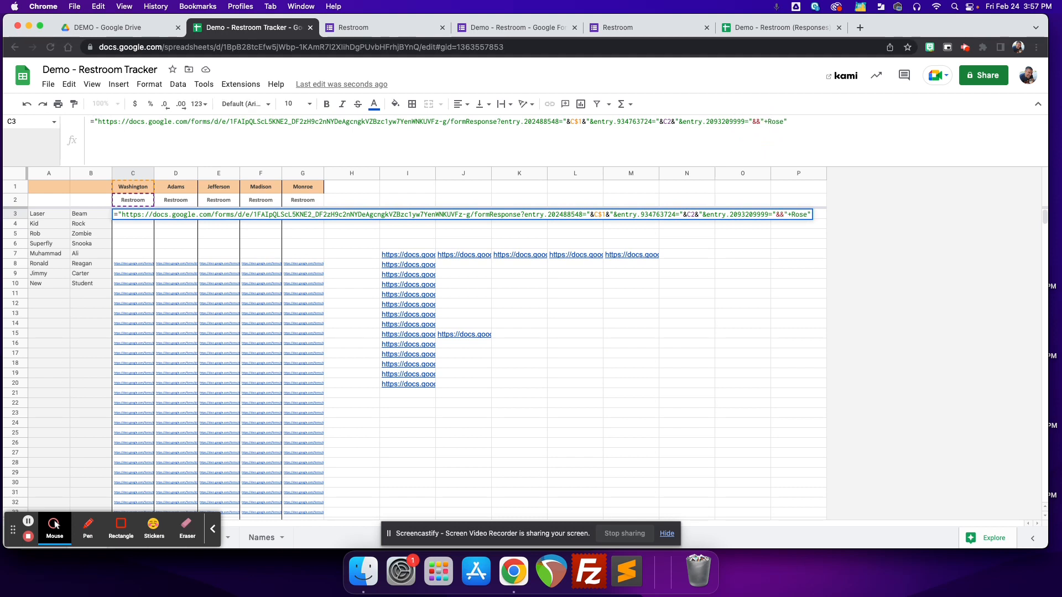
click(48, 213)
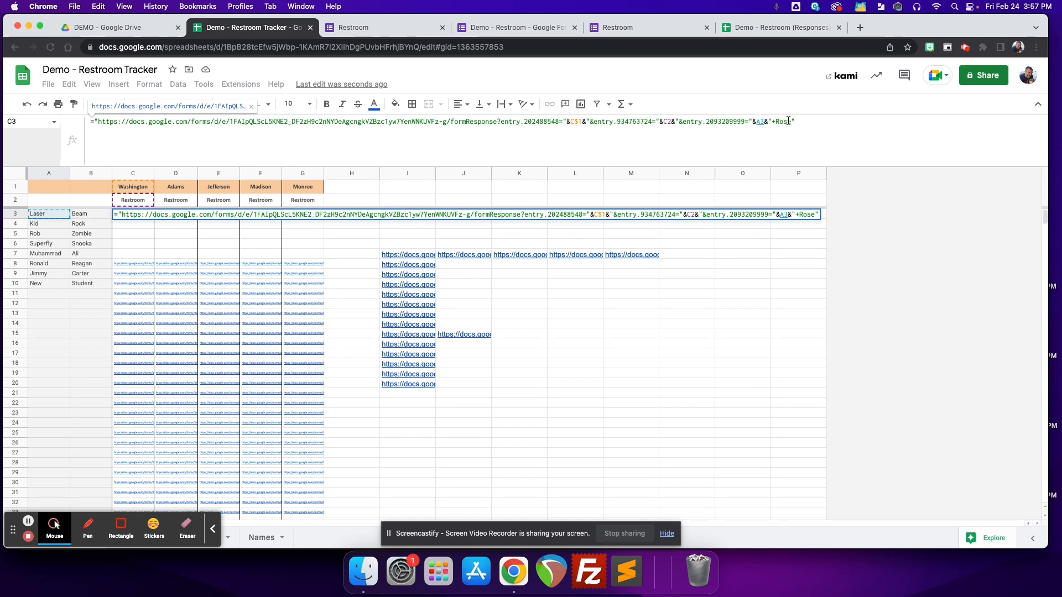
Step: Replace the fixed student last name in C3's formula with a concatenated reference to B3, keeping the plus sign between the names
drag(791, 121, 775, 121)
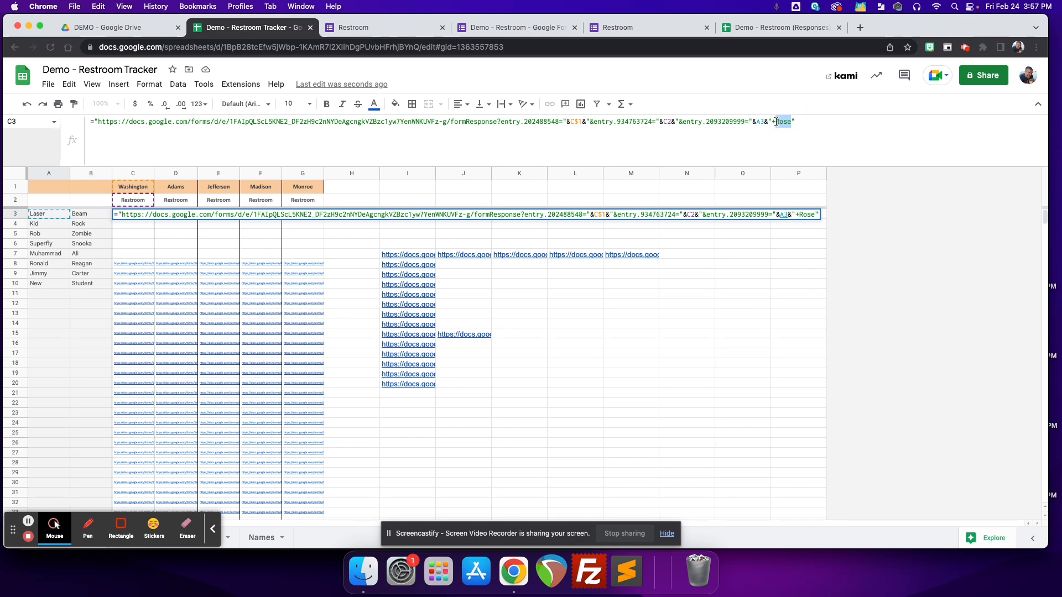
key(BackSpace)
text("")
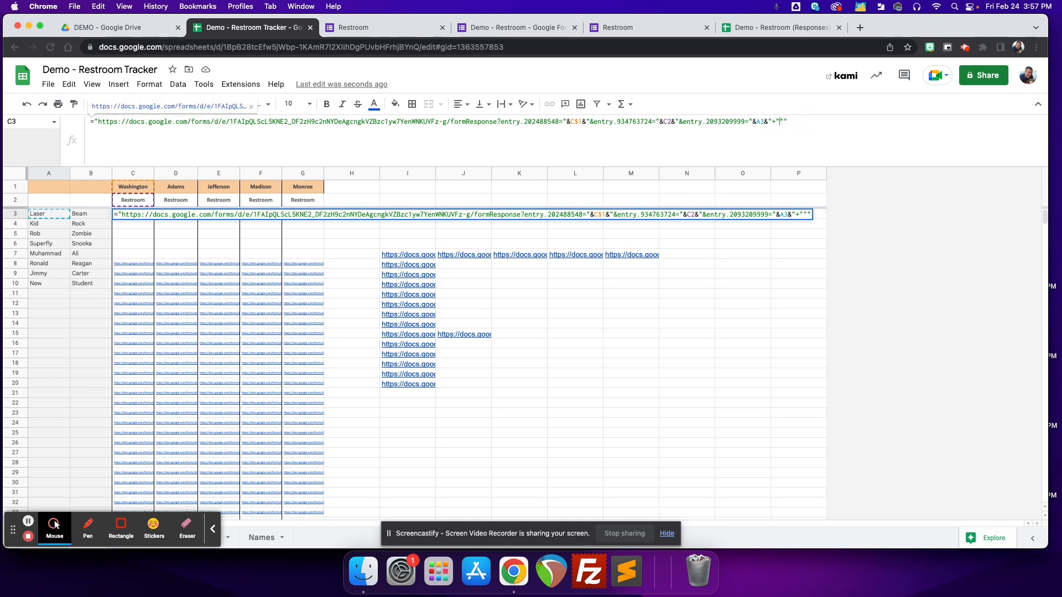
key(Left)
text(&&)
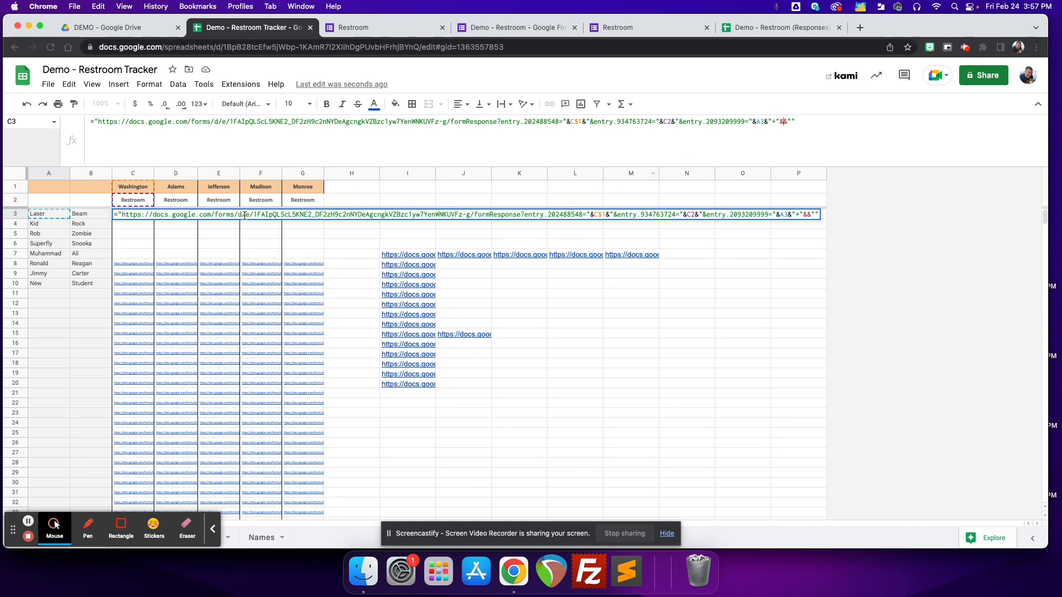
click(84, 213)
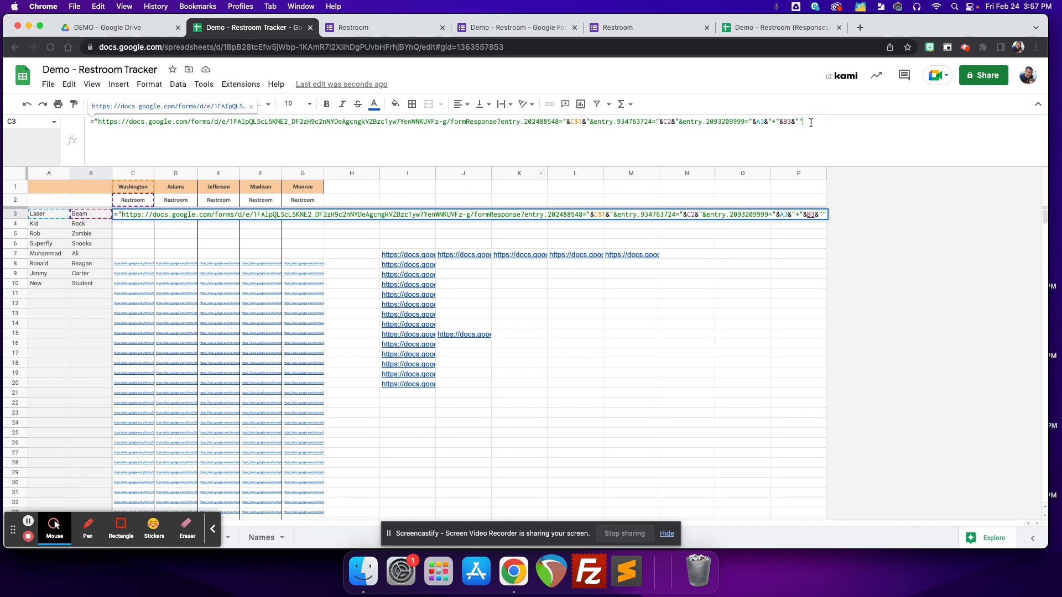
key(BackSpace)
text(")
key(Return)
Step: Open C3's updated link to submit a test response, close the confirmation page and check the entry in the responses sheet
click(136, 214)
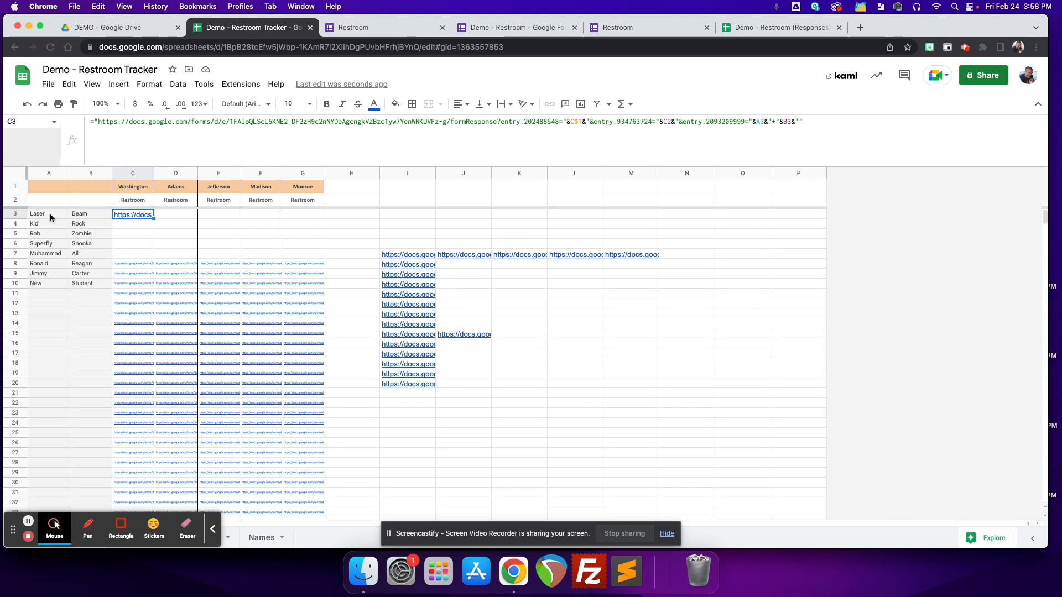
click(141, 216)
click(182, 231)
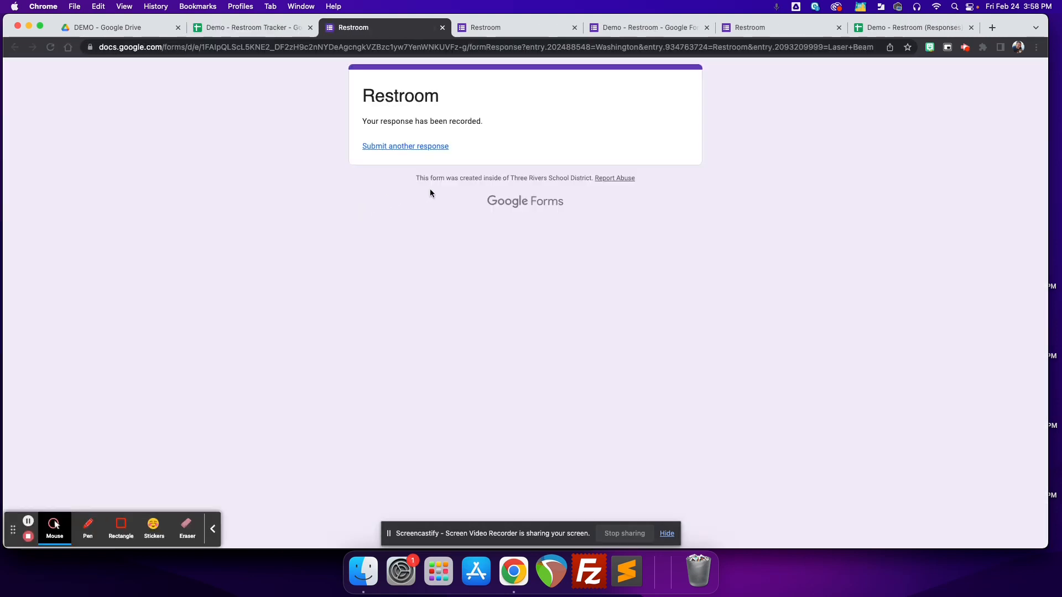
click(442, 27)
click(768, 28)
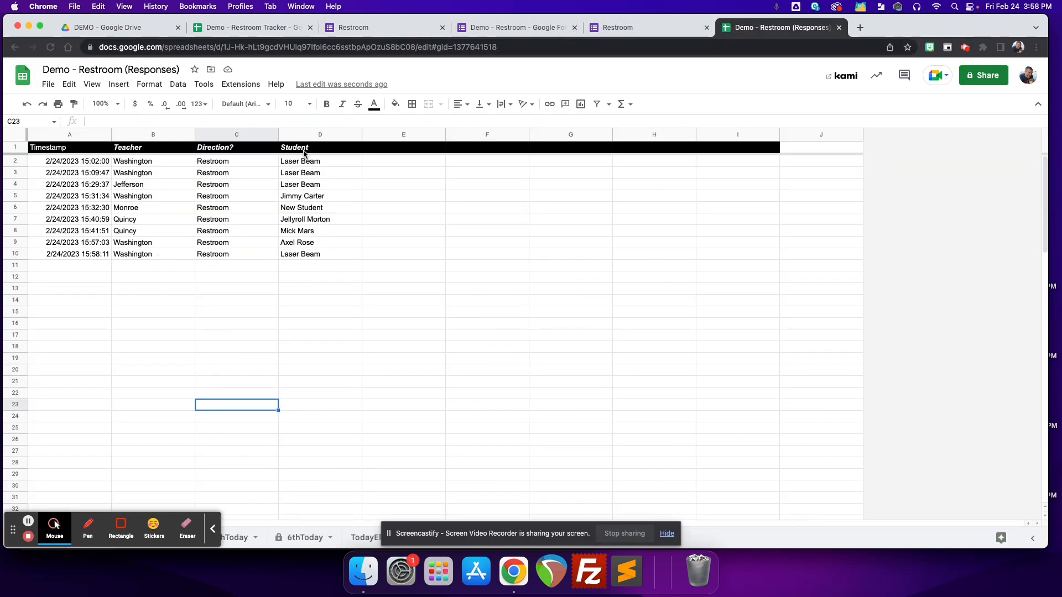
Step: Return to the tracker and copy cell C8's formatting onto cell C3, including the font size of 4
click(244, 26)
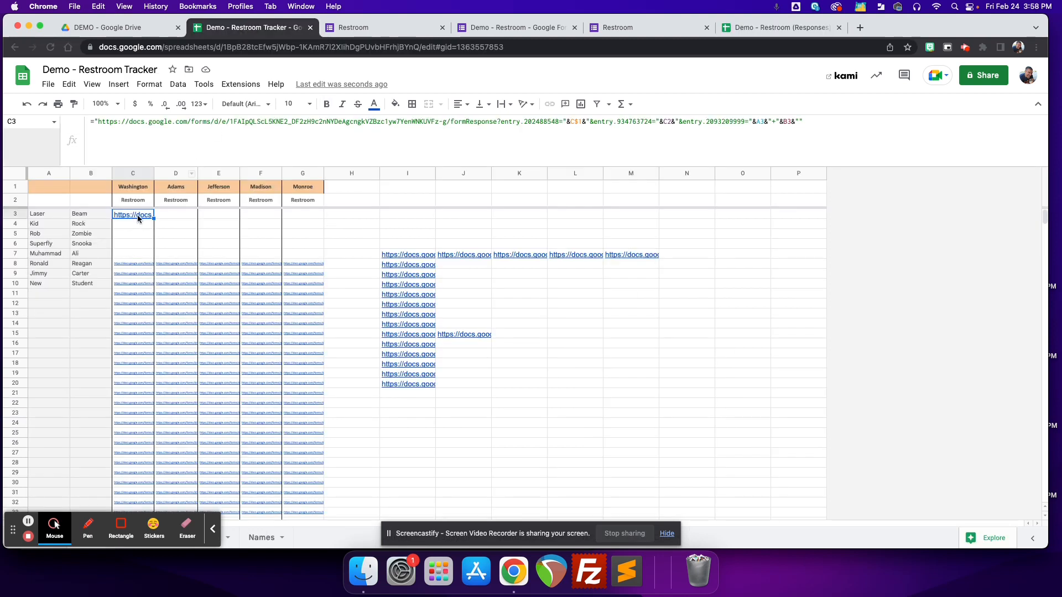
click(136, 265)
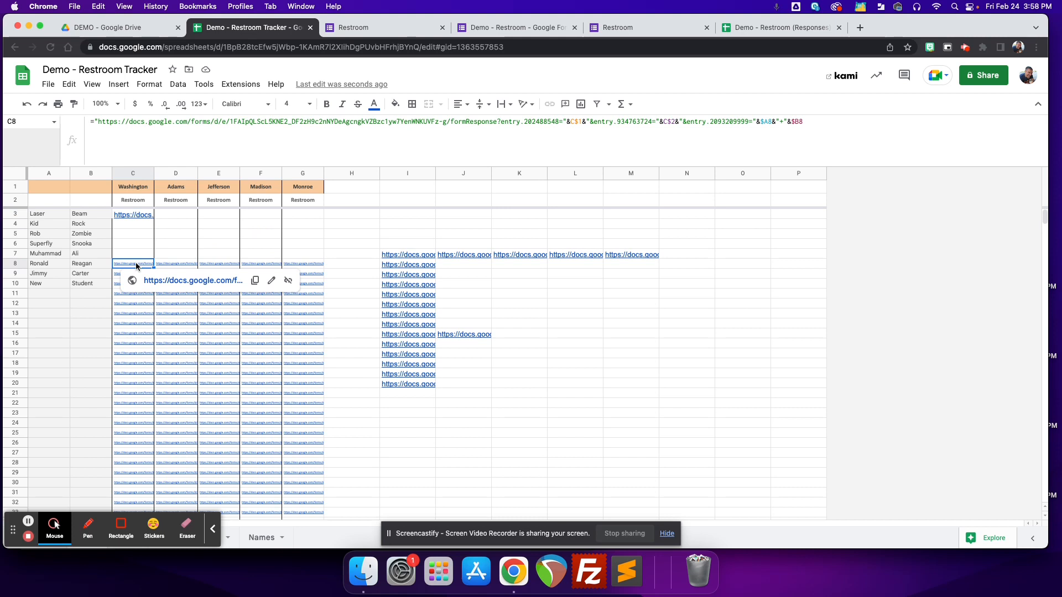
click(73, 104)
click(132, 215)
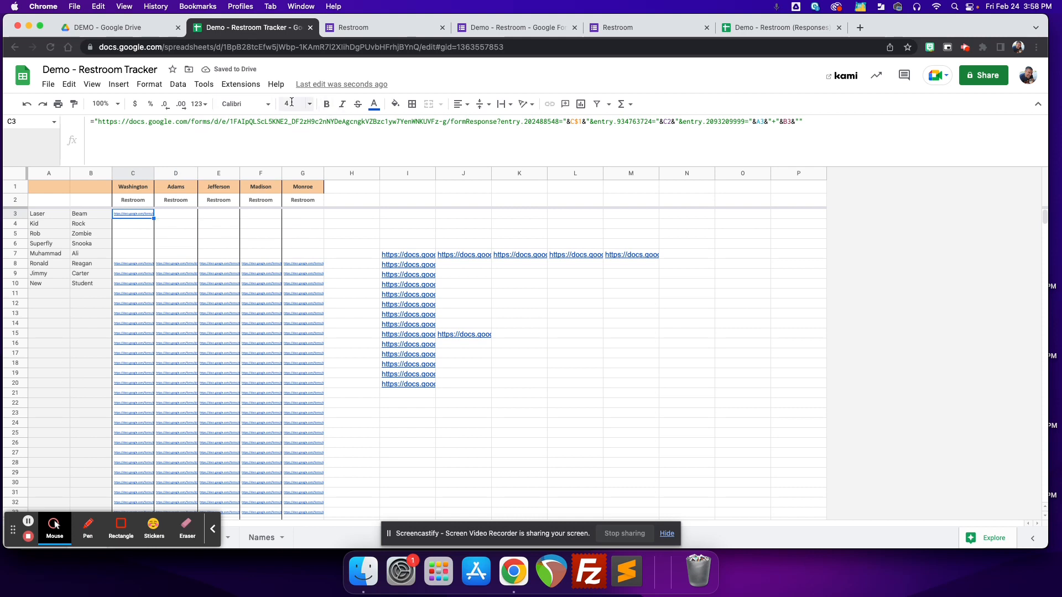
click(309, 105)
click(293, 104)
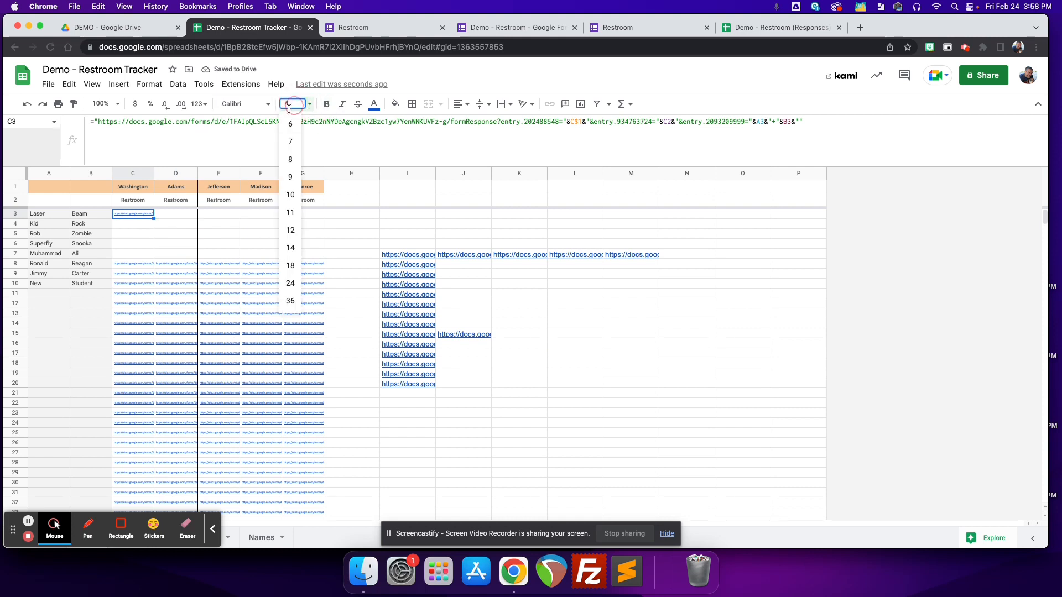
Step: Fill C3's link formula across into cell D3 and examine its shifted references
click(140, 213)
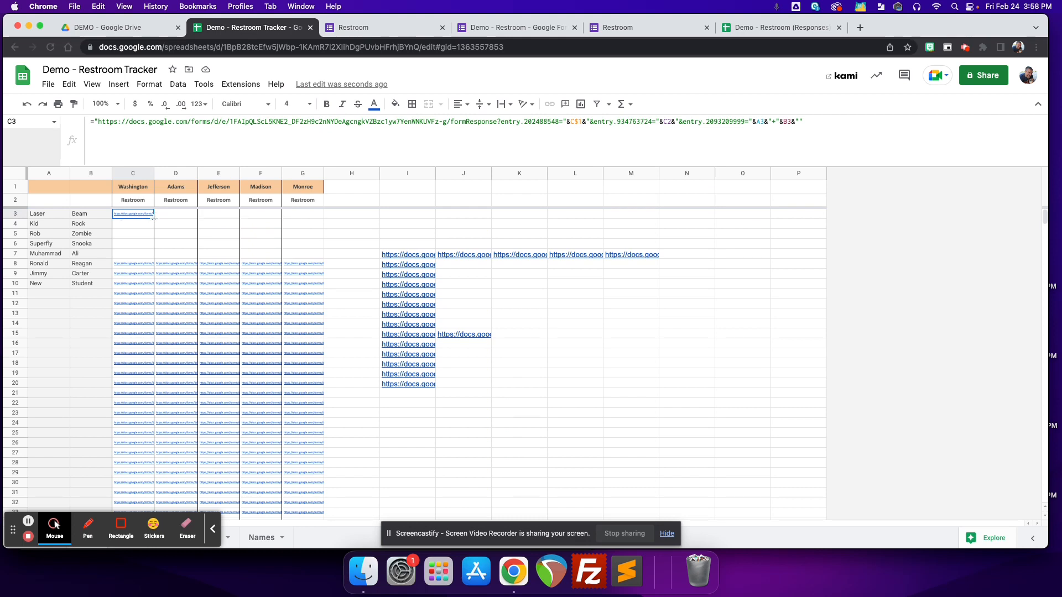
mouse_move(154, 218)
mouse_down()
mouse_move(182, 218)
mouse_move(156, 219)
mouse_up()
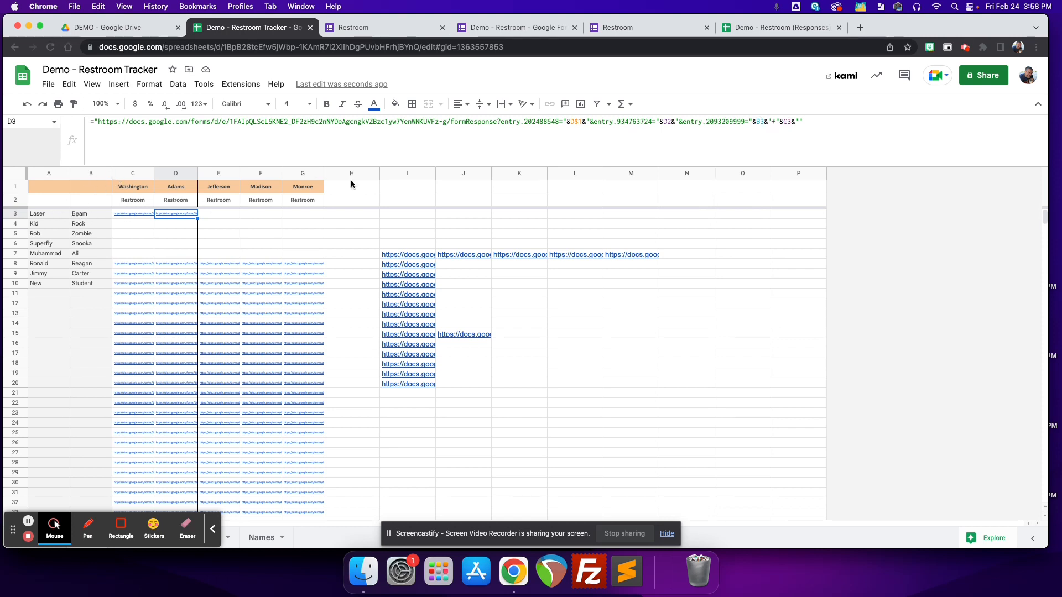
Step: Lock the student first-name and last-name columns in C3's formula by changing the references to $A3 and $B3
click(138, 213)
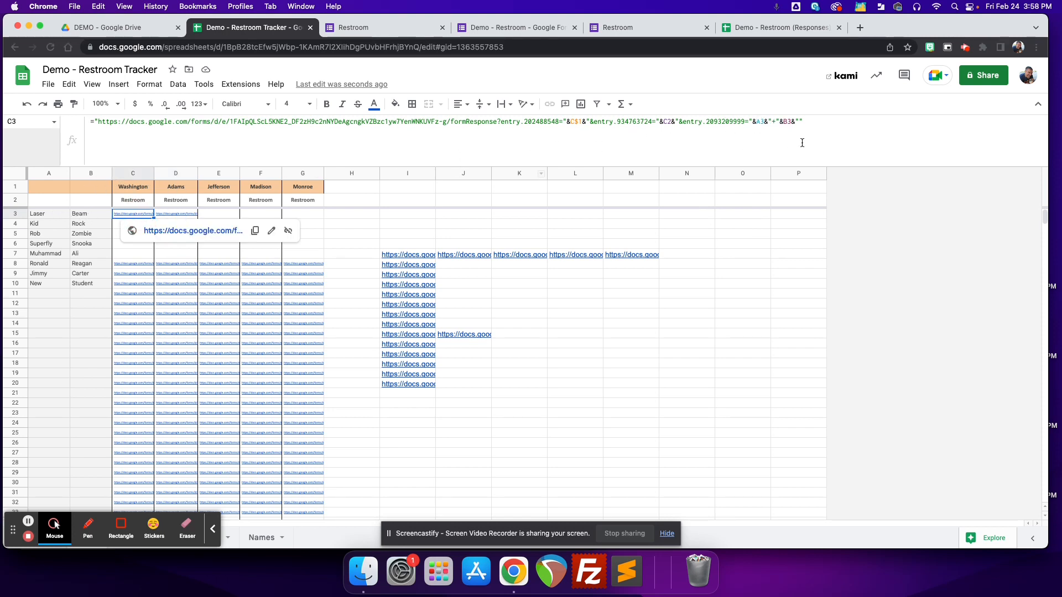
click(756, 122)
text($)
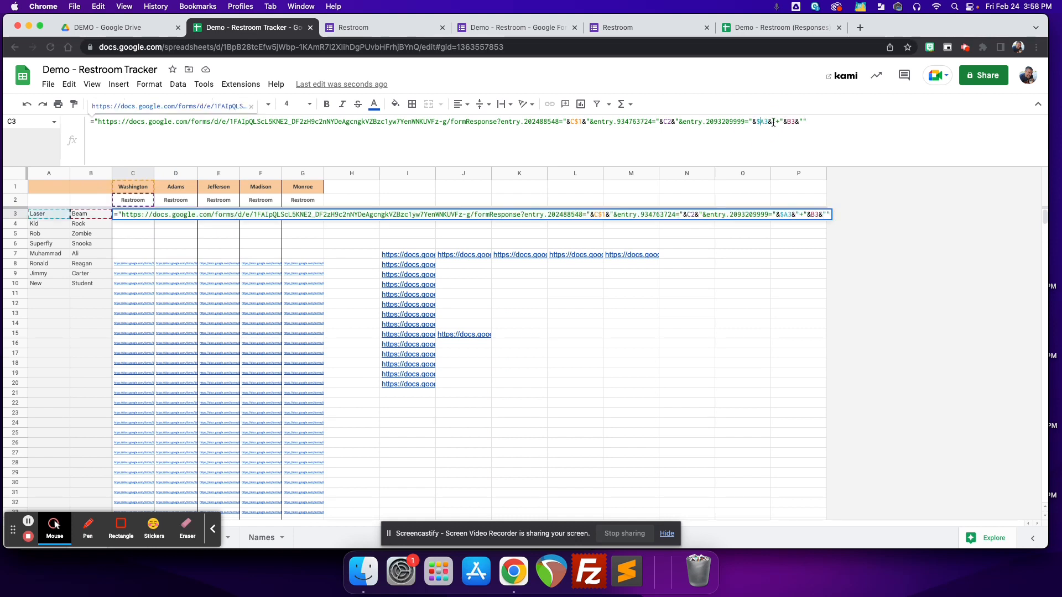
click(786, 122)
text($)
key(Return)
Step: Fill C3's updated link formula across D3 through G3 and check the references in G3
click(145, 216)
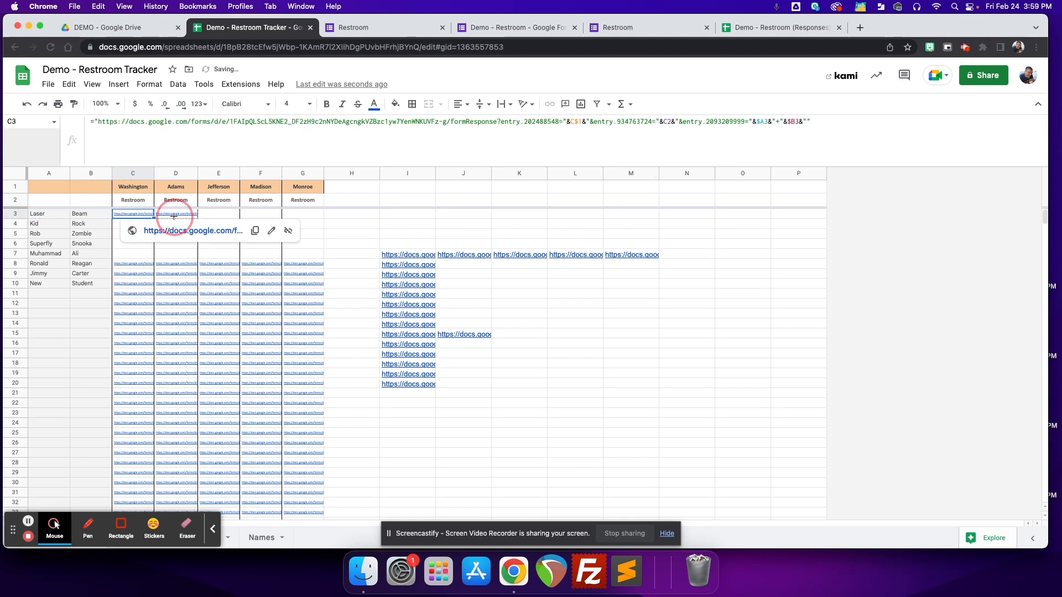
click(174, 216)
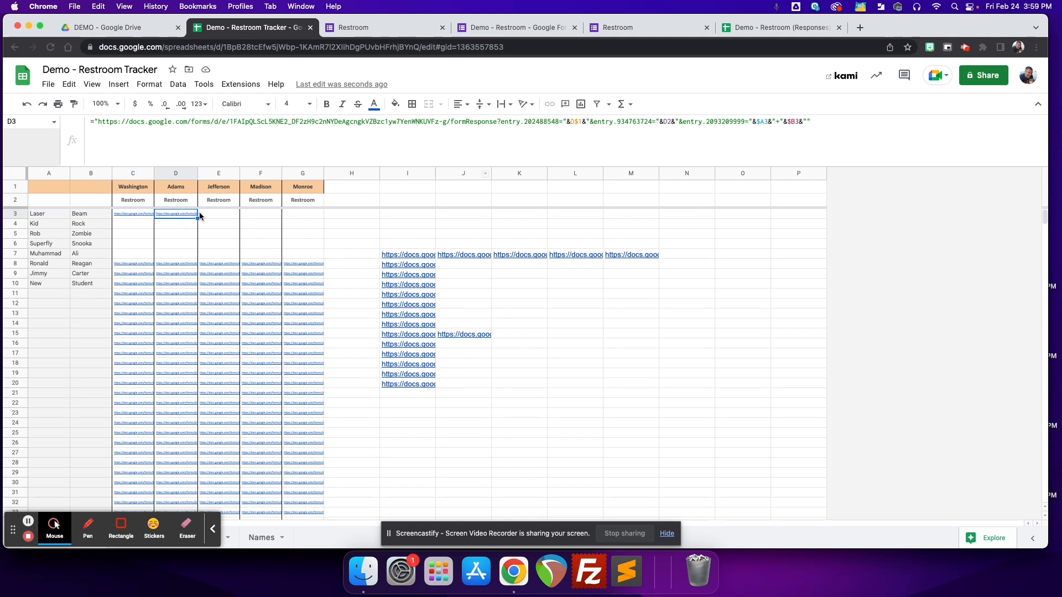
drag(197, 219, 297, 214)
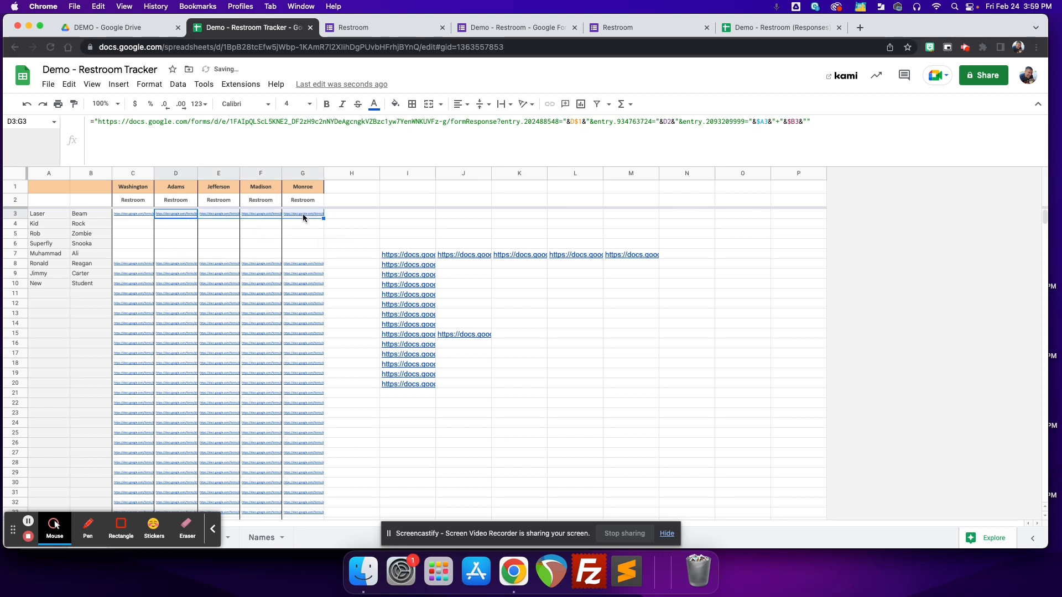
click(296, 214)
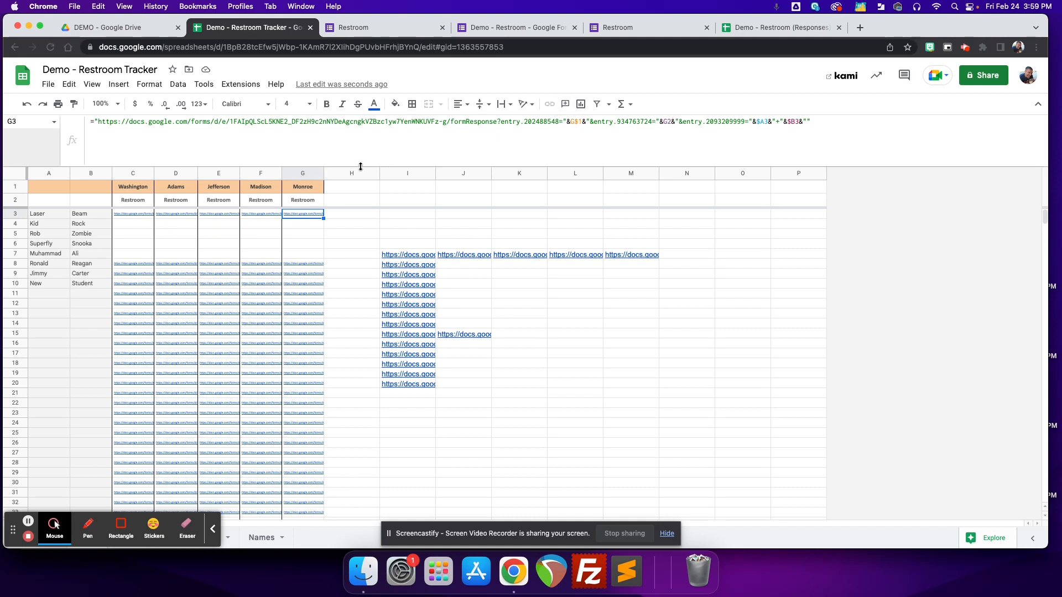
Step: Open G3's link to submit a test response, close the confirmation page and check the entry in the responses sheet
mouse_move(296, 216)
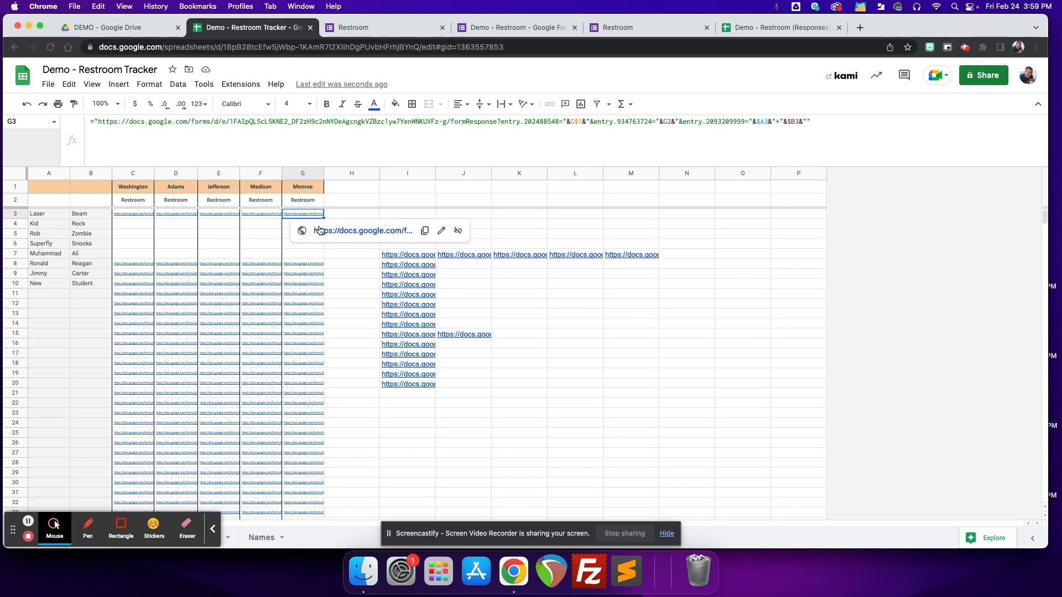
click(320, 230)
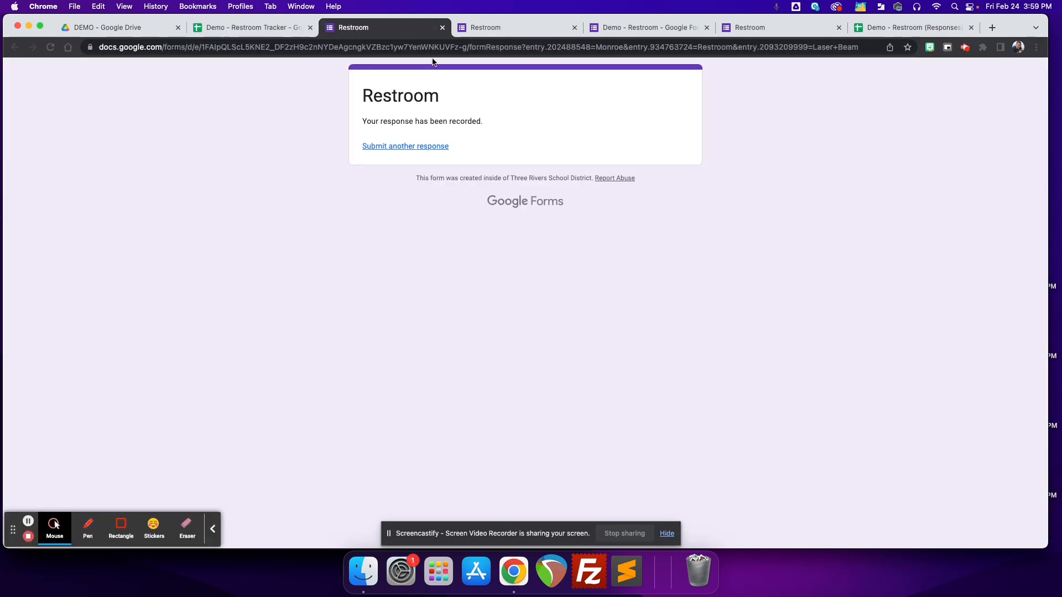
click(442, 28)
click(756, 27)
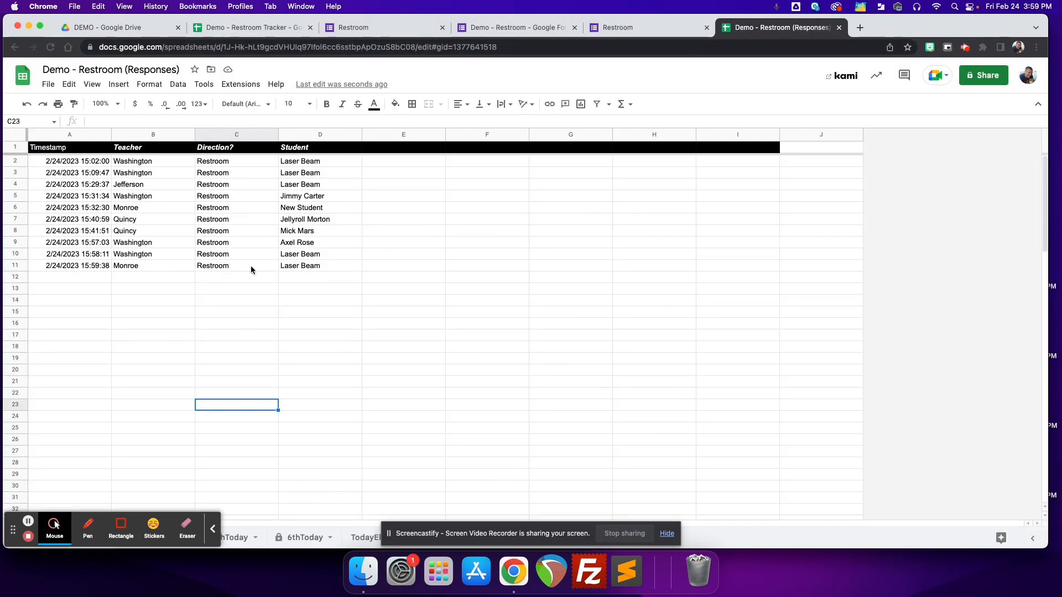
click(252, 27)
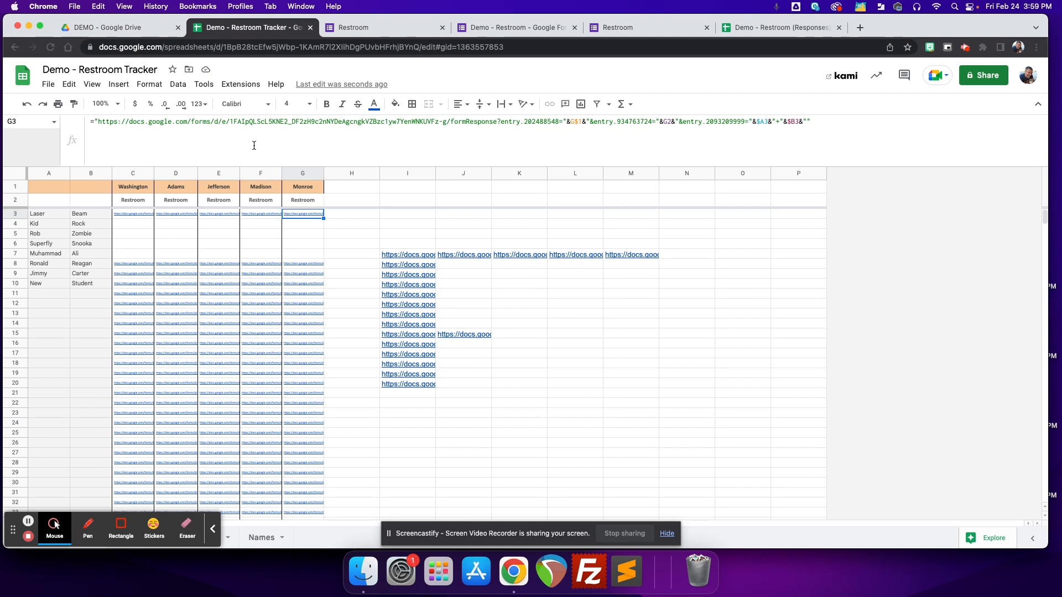
Step: Fill the row 3 link formulas down columns C to G through row 32 and undo the accidental shift of the block
drag(132, 211, 311, 499)
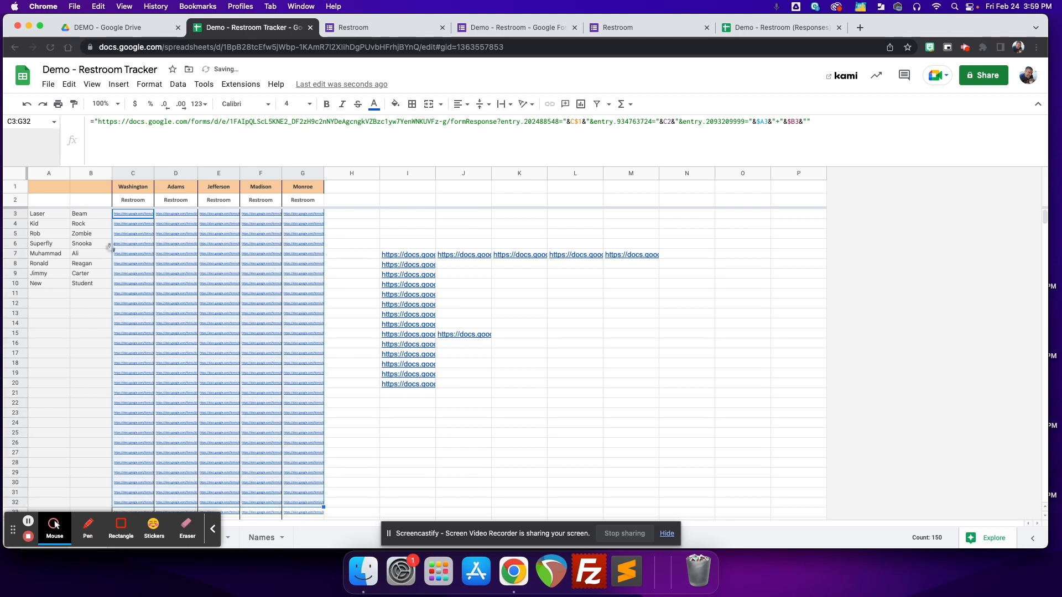
drag(112, 248, 105, 250)
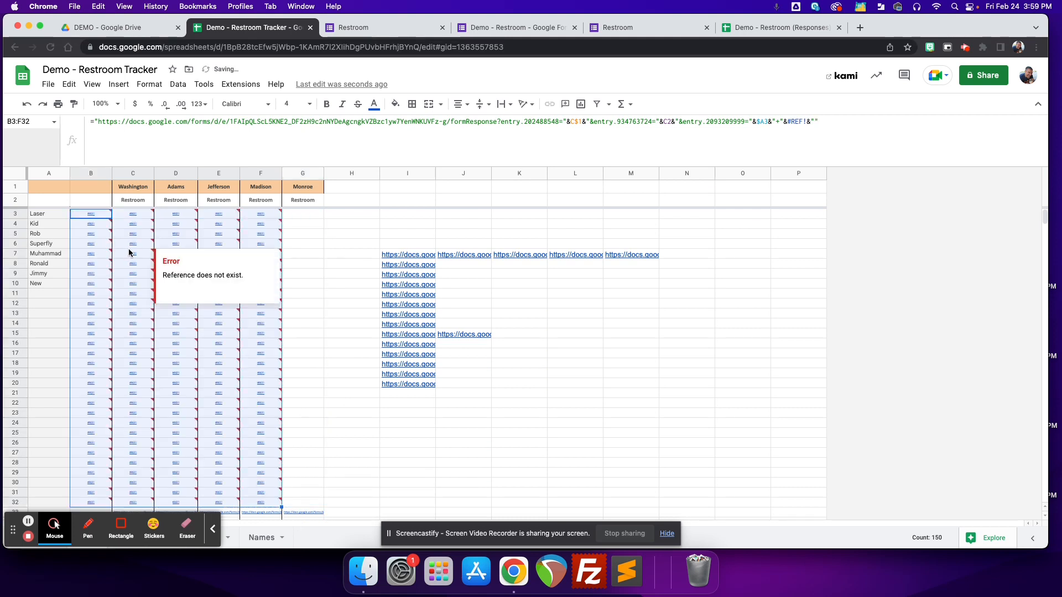
key(super+z)
Step: Return to the filled links, open the one in D6 and review the form's pre-filled teacher, direction and student answers
click(138, 244)
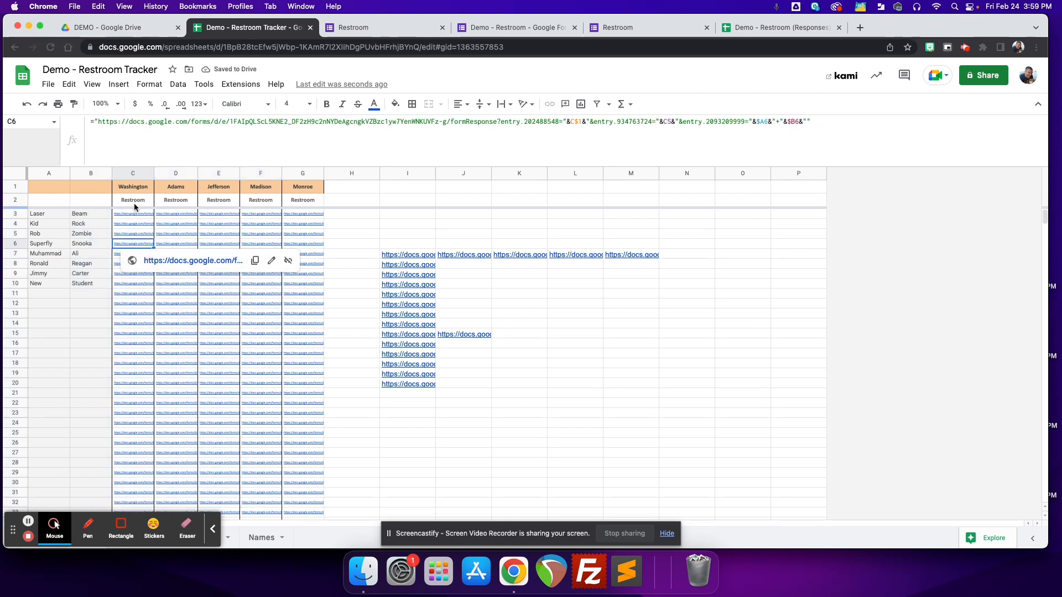
click(177, 242)
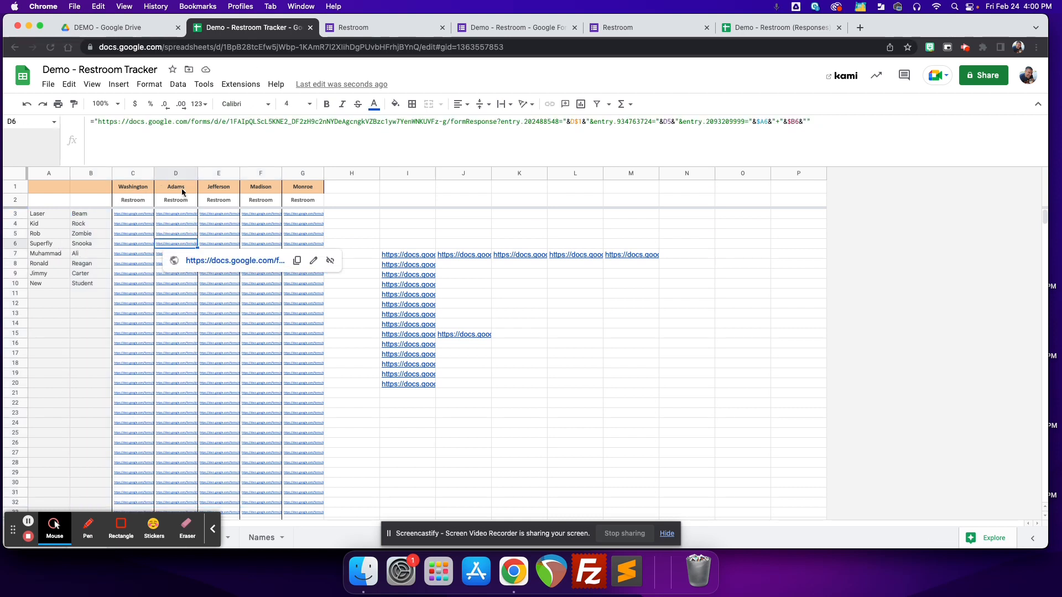
click(196, 261)
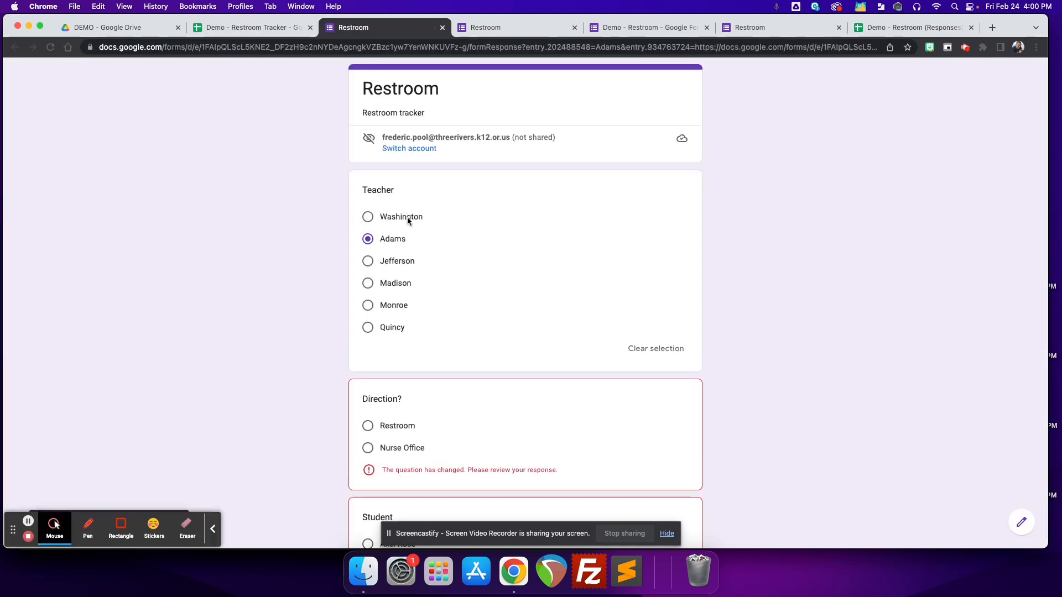
scroll(473, 322, down, 5)
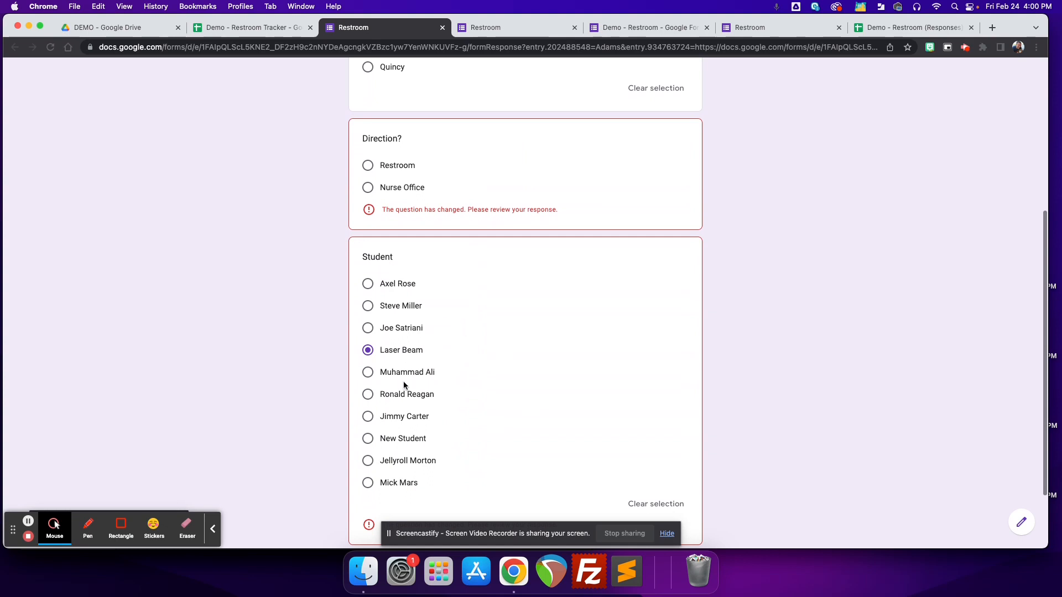
scroll(453, 412, down, 3)
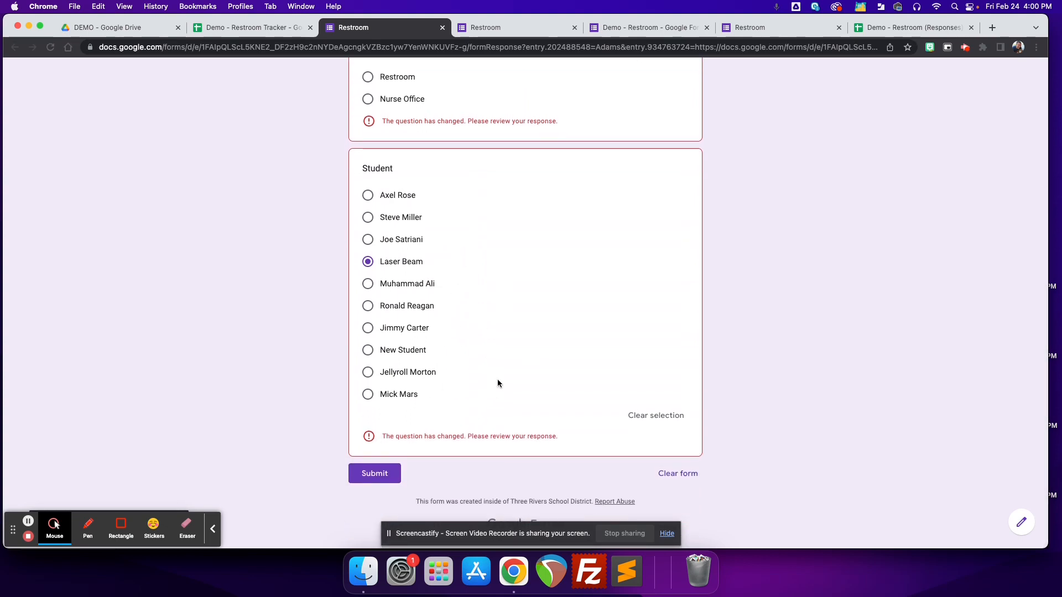
scroll(496, 379, up, 3)
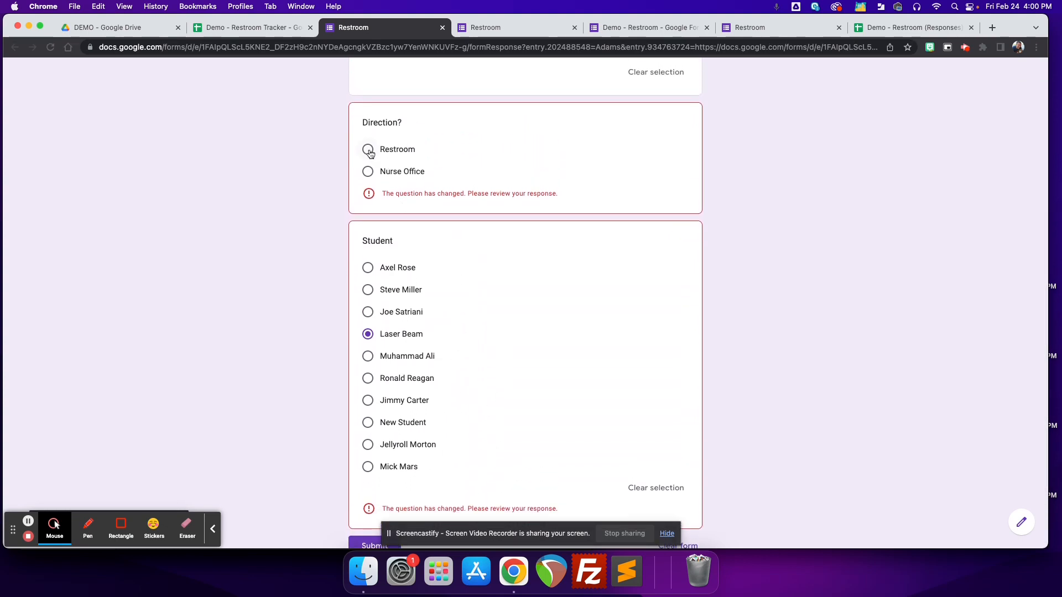
scroll(370, 152, up, 5)
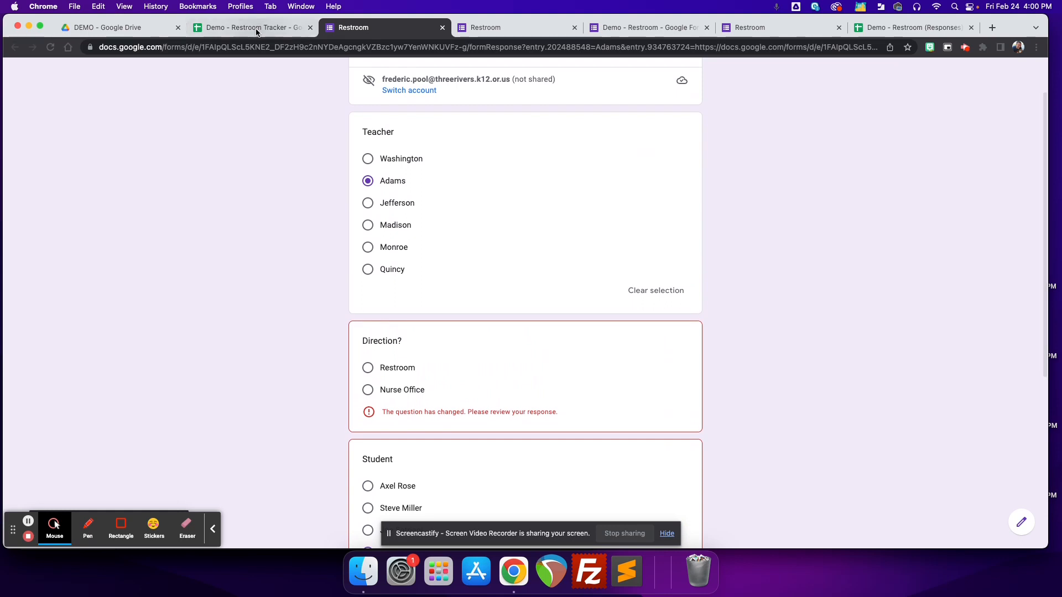
Step: Return to the tracker, inspect D6's formula and lock the direction row in C3's formula as C$2
click(255, 27)
click(175, 245)
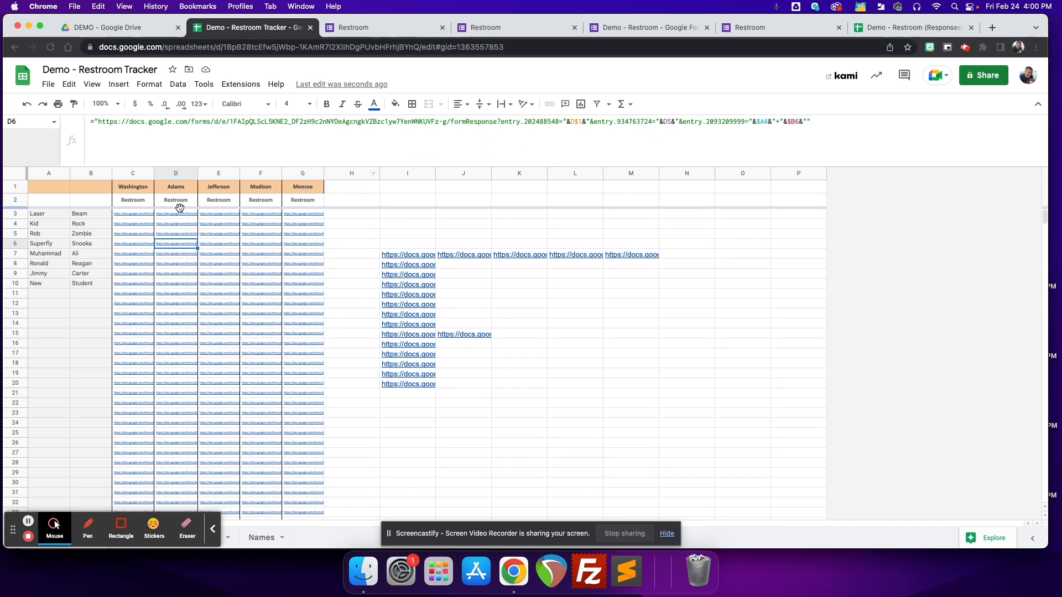
click(133, 215)
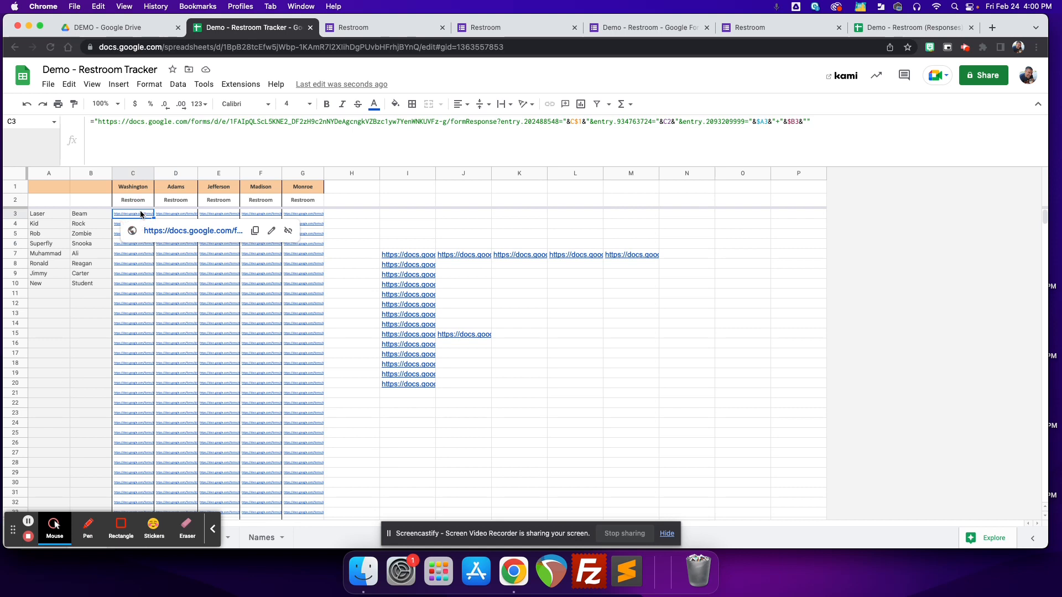
click(668, 121)
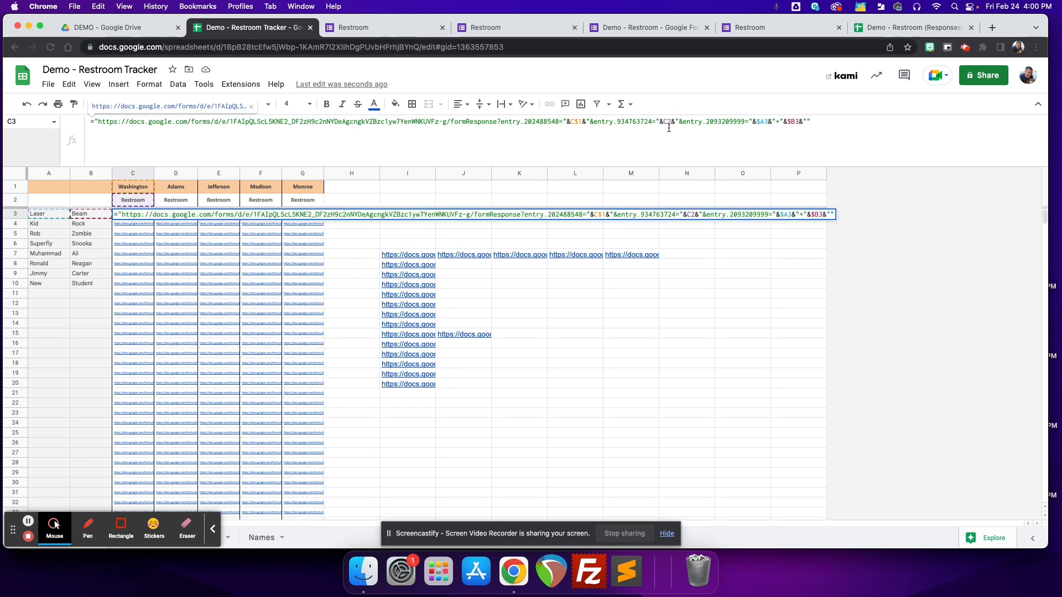
text($)
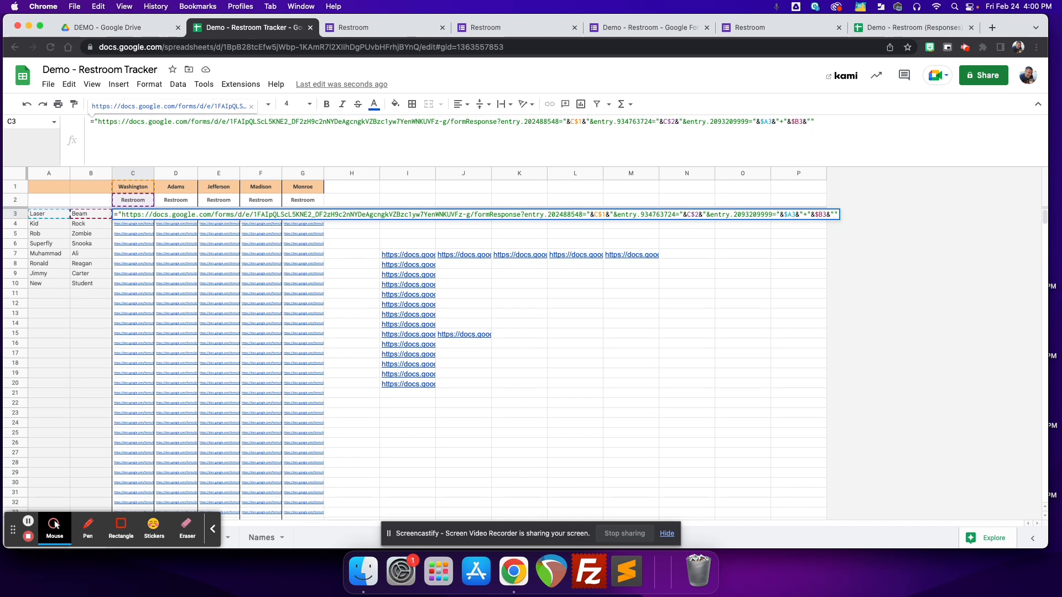
key(Return)
Step: Fill C3's corrected formula through column G and down the student rows, and check the references in E13
click(137, 215)
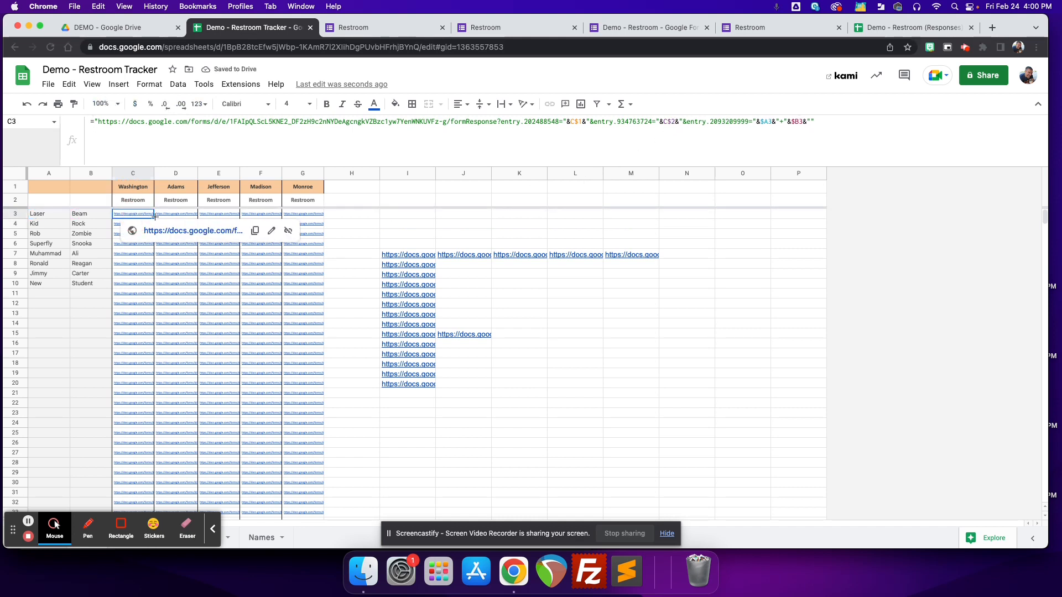
click(153, 217)
drag(152, 217, 308, 485)
click(209, 318)
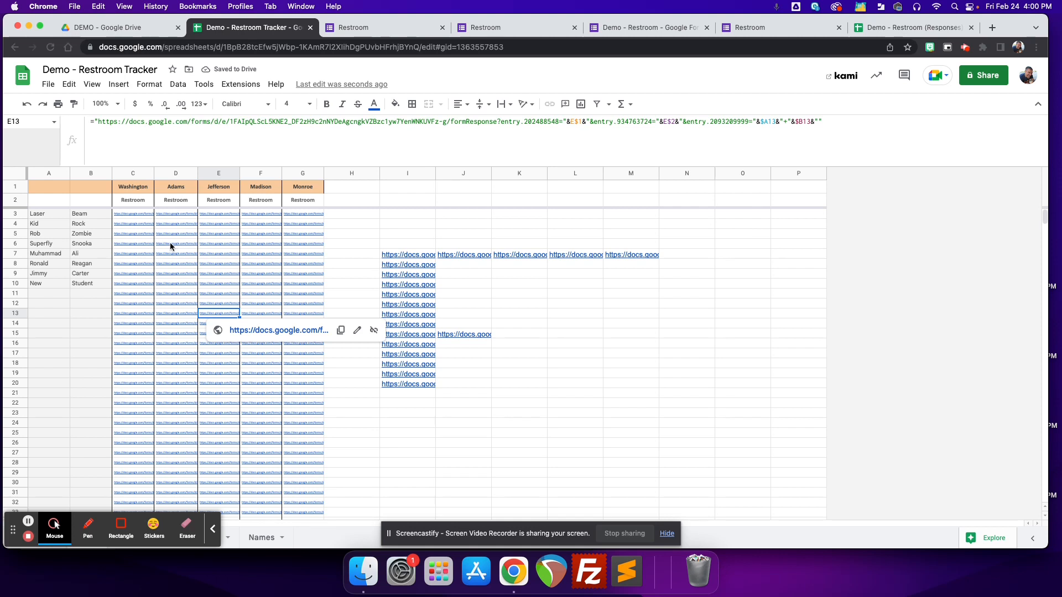
Step: Open the link in E6 and review the pre-filled teacher, direction and student answers on the form
click(212, 244)
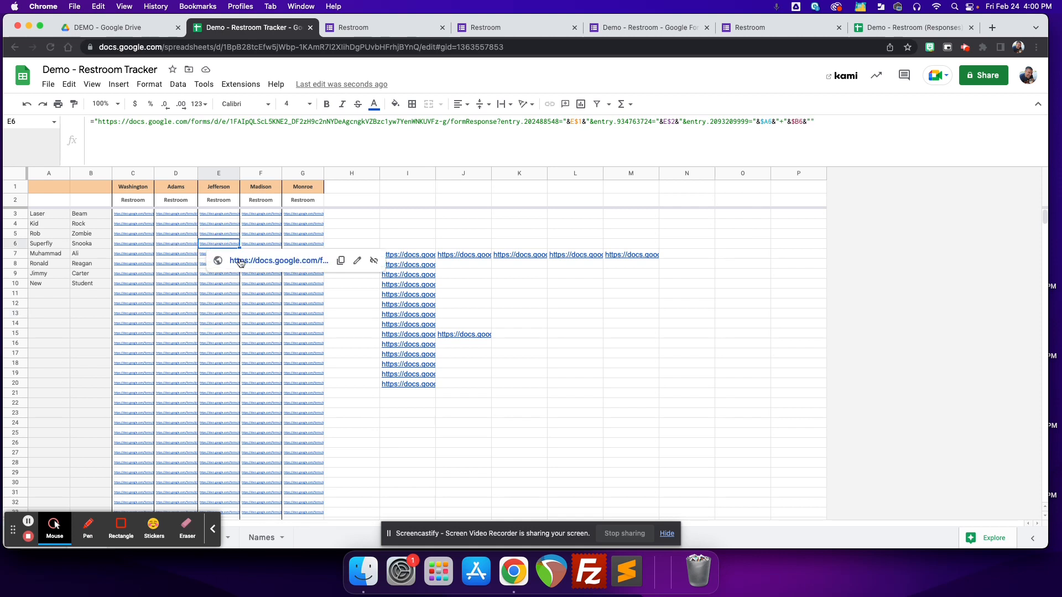
click(240, 260)
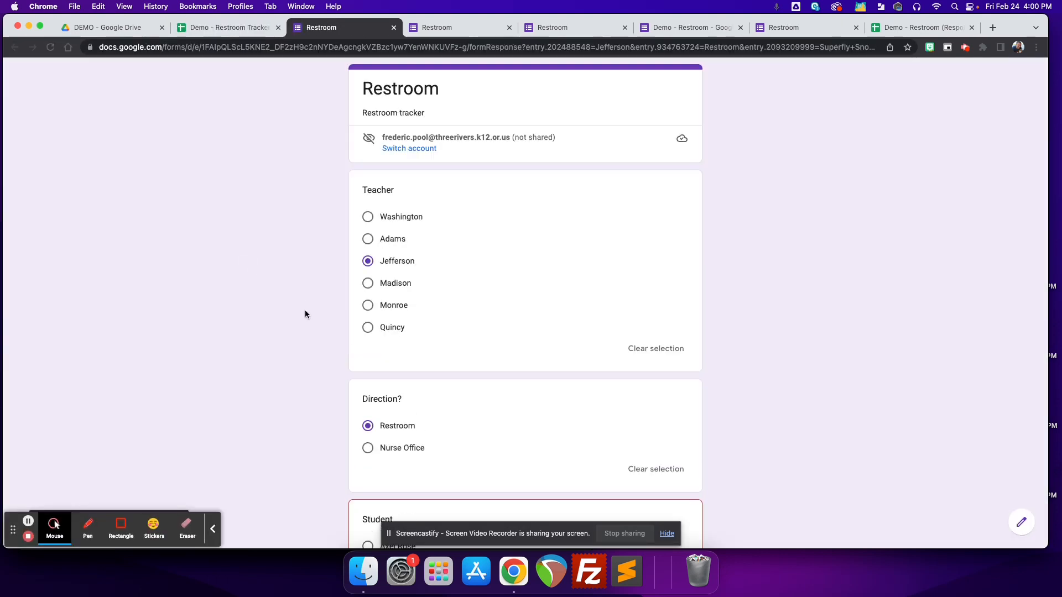
scroll(305, 309, down, 6)
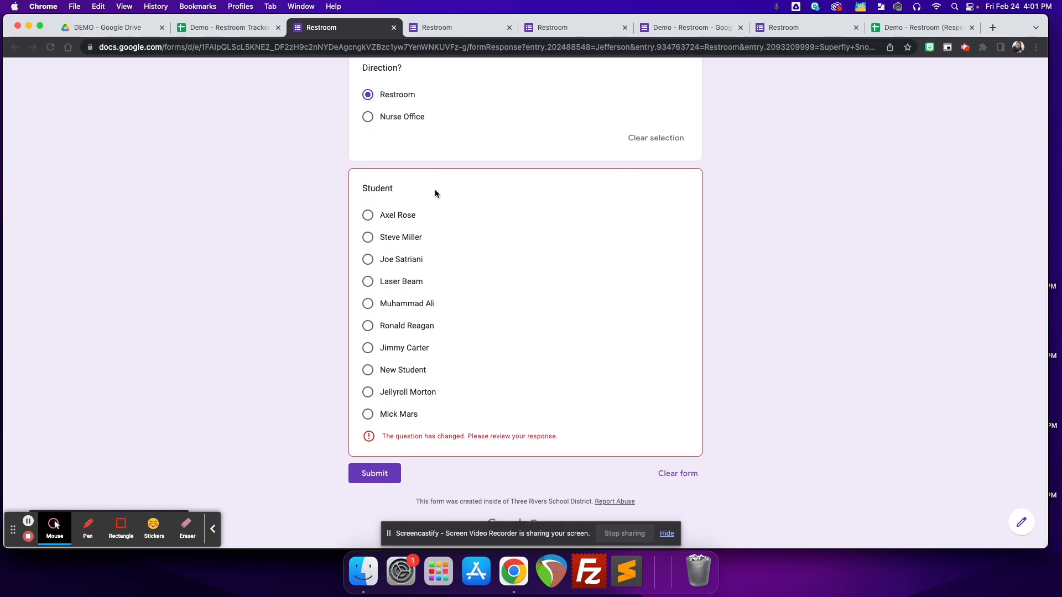
Step: Switch from the response page to editing the form, leaving the response unsubmitted, and go to the Student question
click(1021, 523)
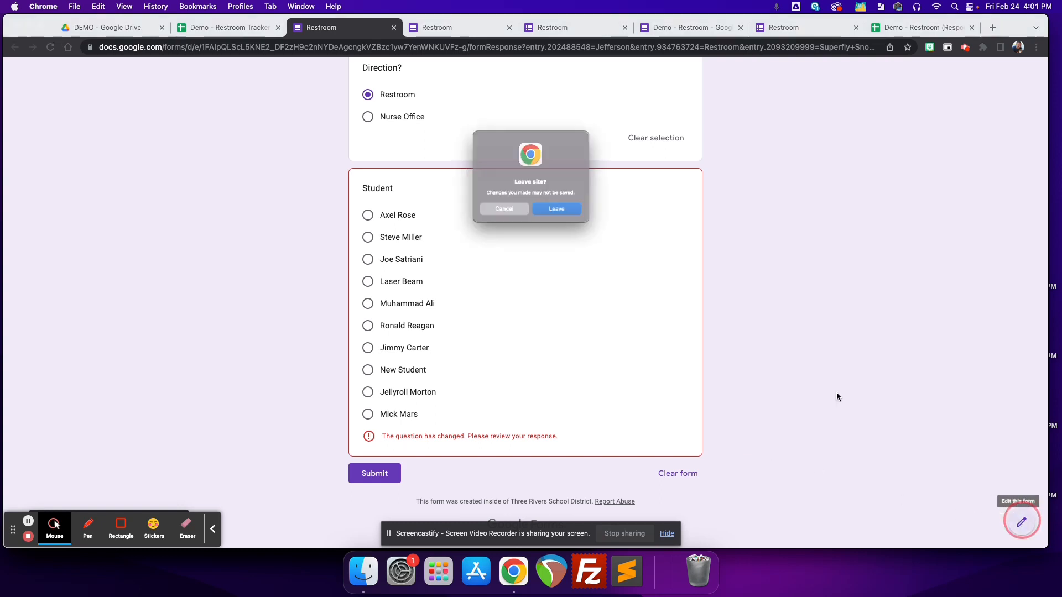
click(561, 217)
scroll(448, 401, down, 5)
click(197, 28)
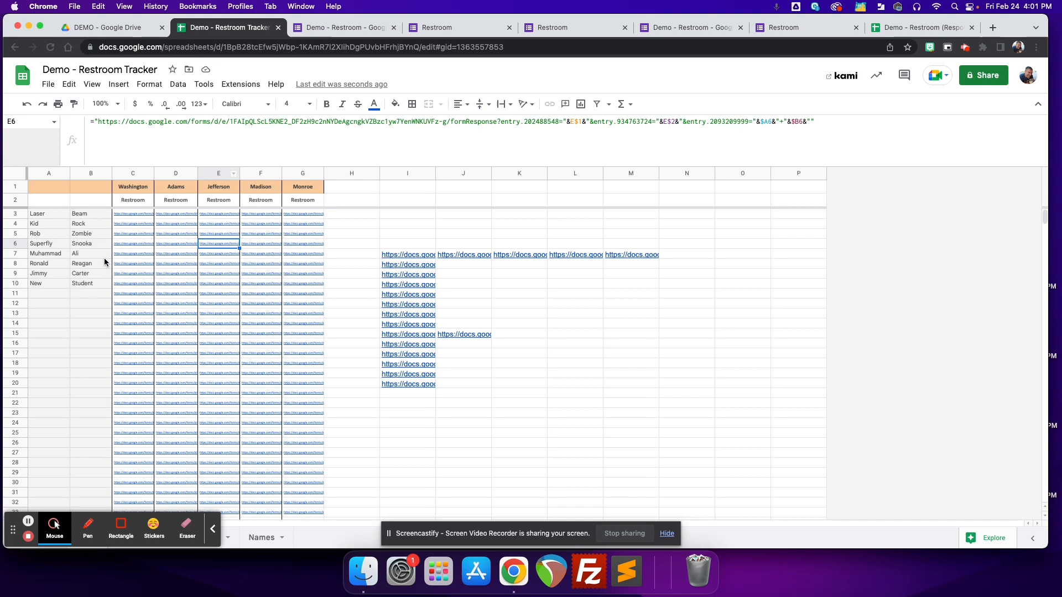
drag(88, 245, 39, 247)
key(super+c)
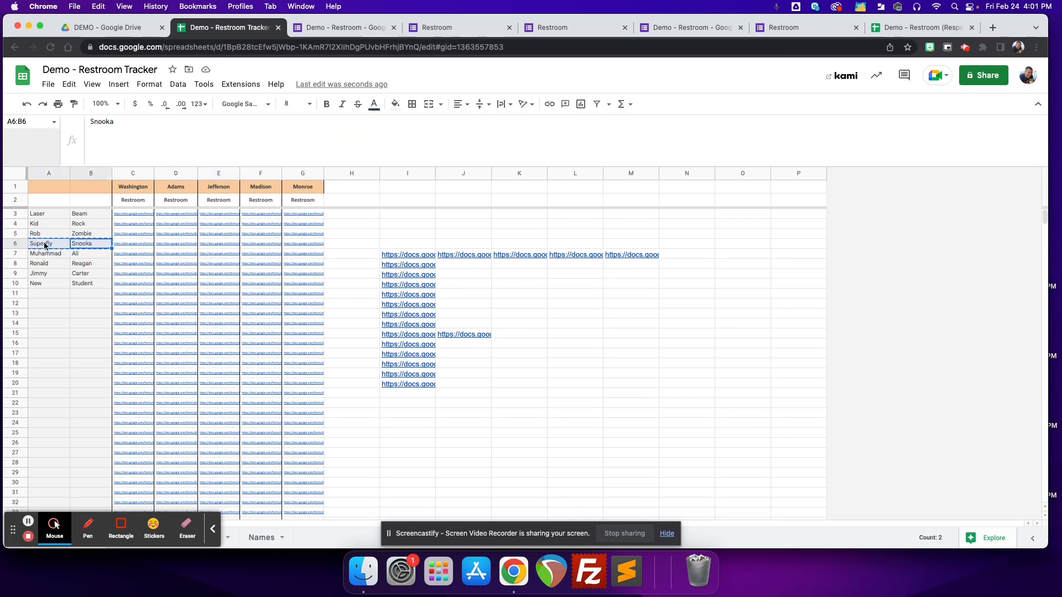
drag(92, 284, 40, 247)
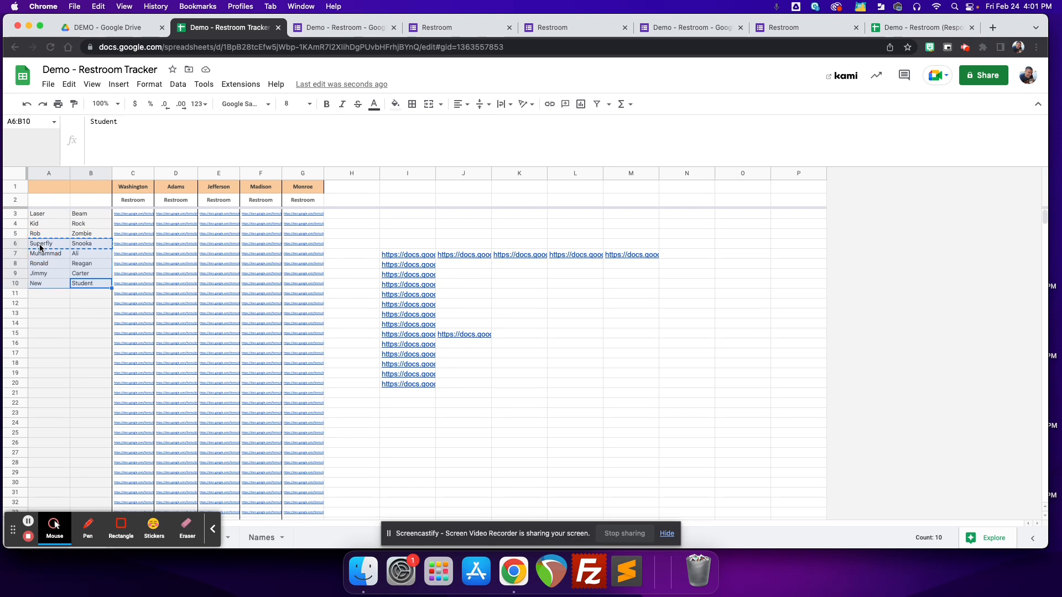
click(370, 26)
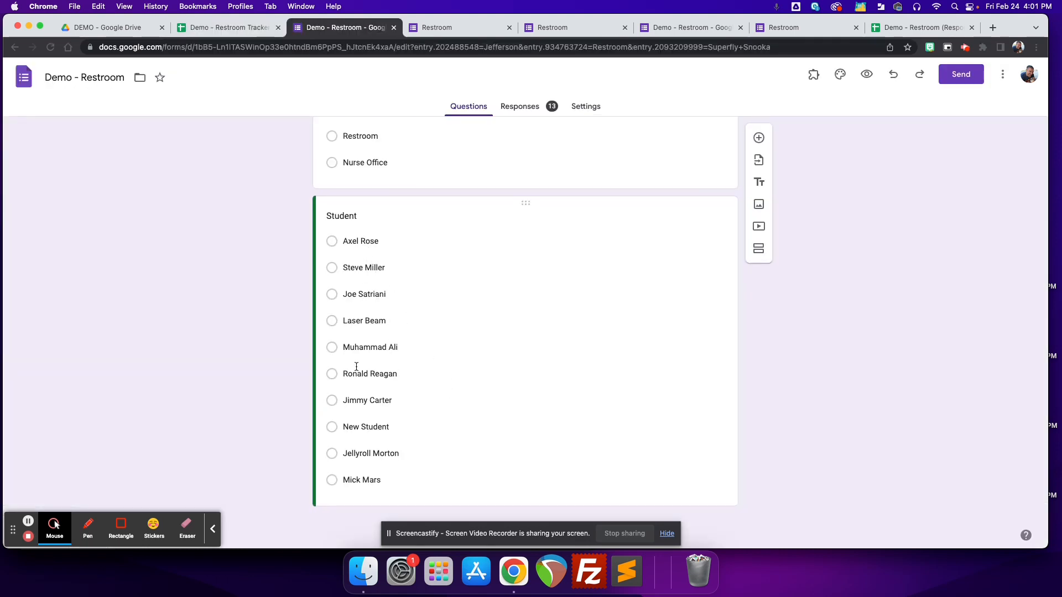
Step: Copy the student names in A3:B10 of the tracker and paste them as new options in the form's Student question
click(229, 27)
drag(37, 213, 83, 286)
key(super+c)
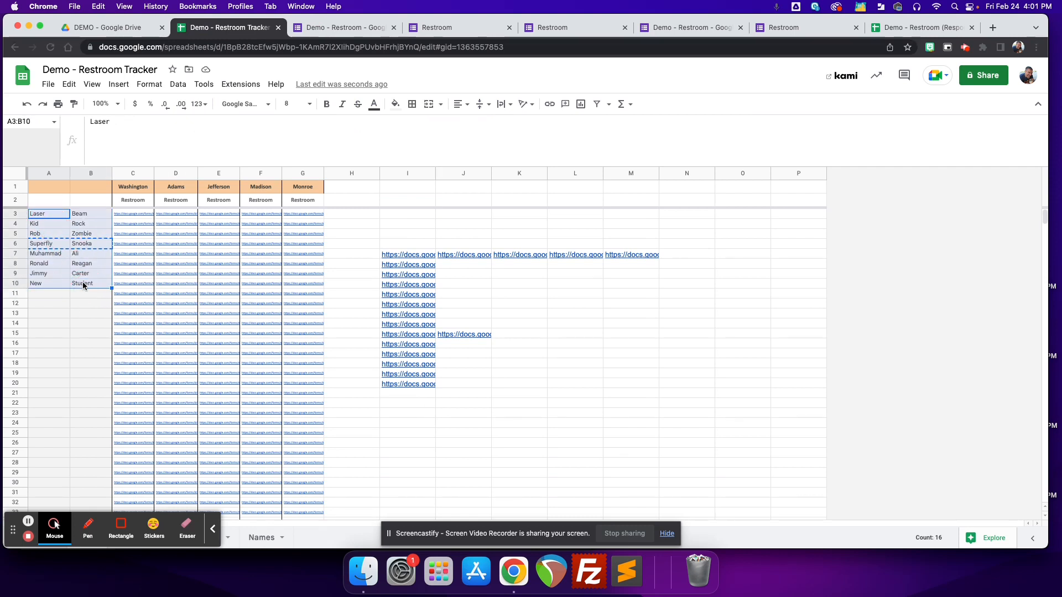
click(348, 27)
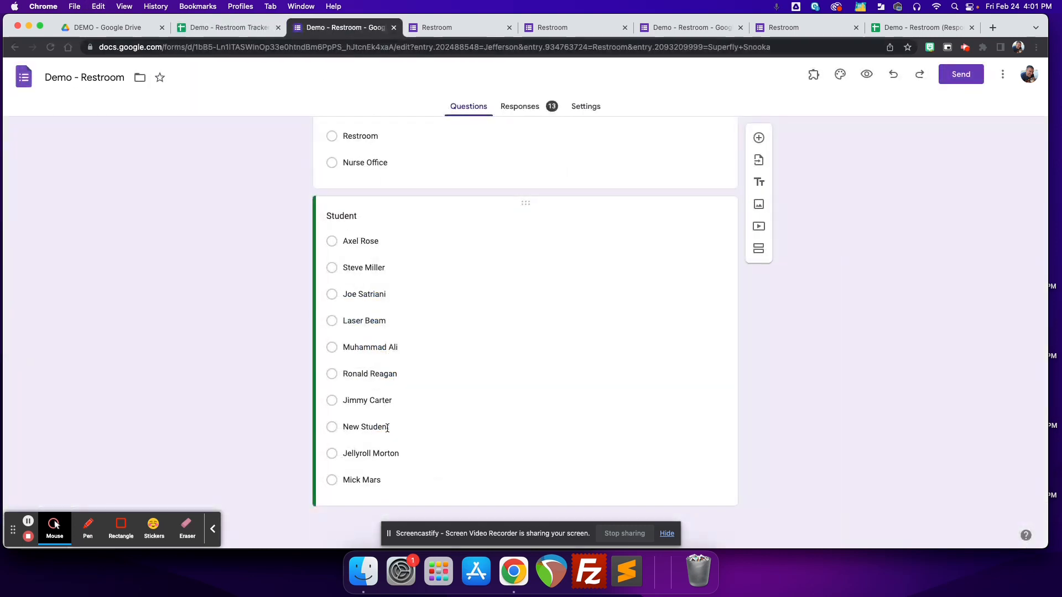
scroll(531, 505, down, 2)
click(357, 445)
key(super+v)
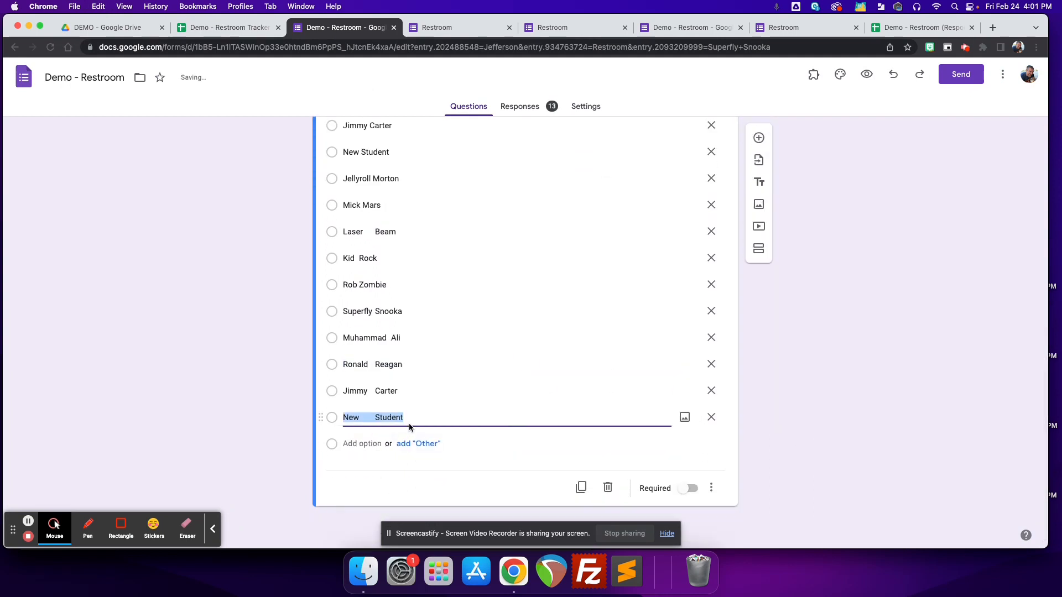
Step: Review the Student options and delete the newly pasted duplicate of Laser Beam
scroll(398, 306, up, 5)
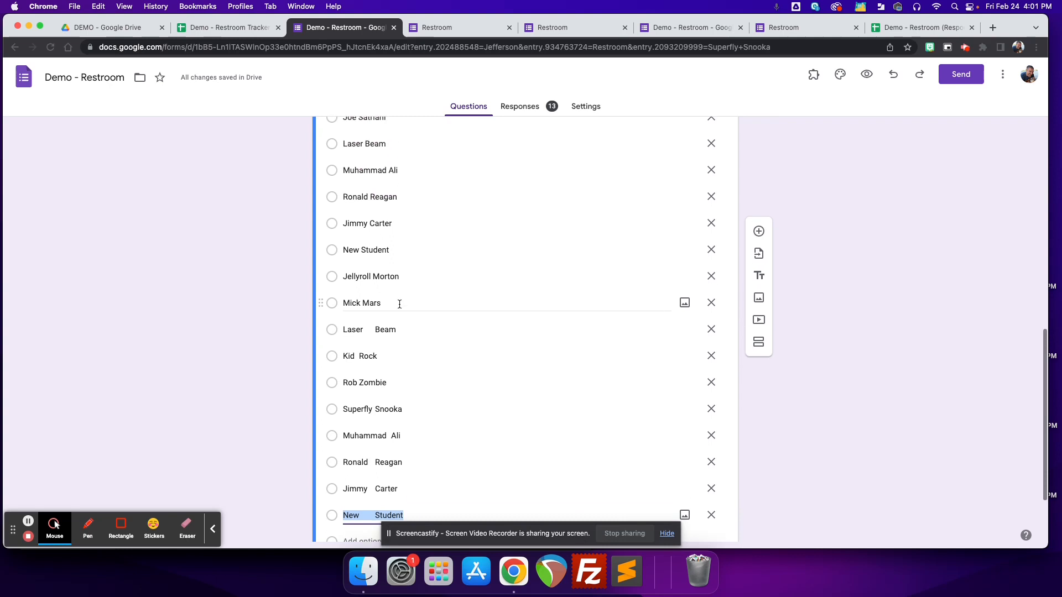
scroll(413, 319, down, 2)
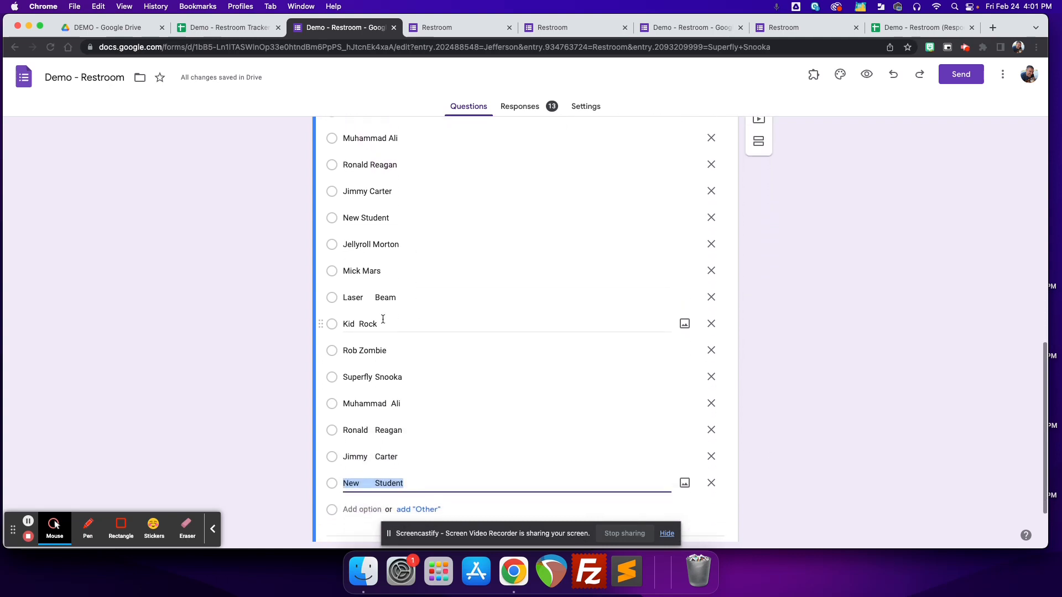
scroll(378, 291, up, 1)
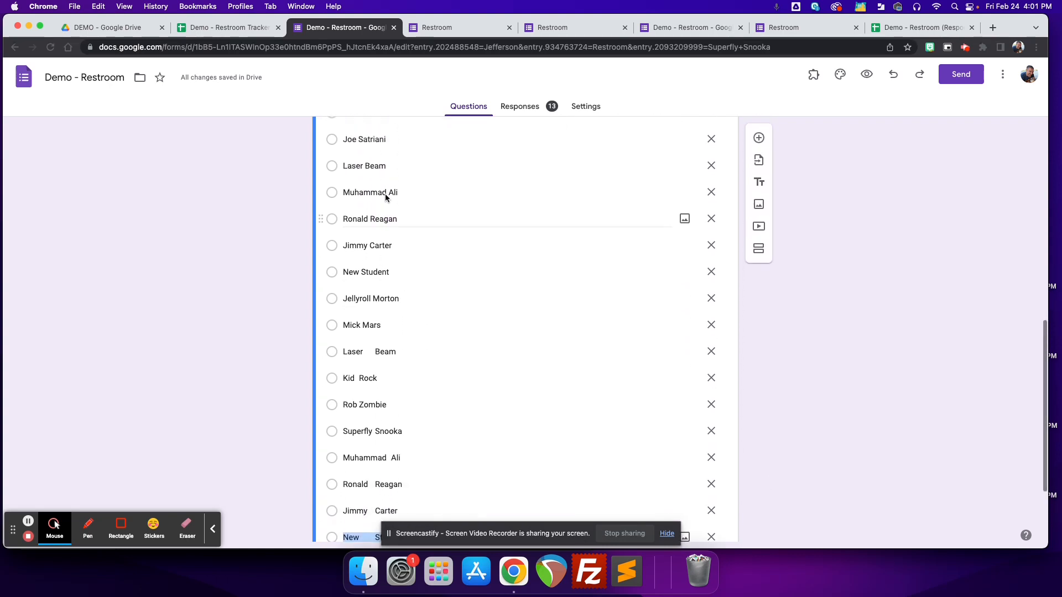
click(711, 352)
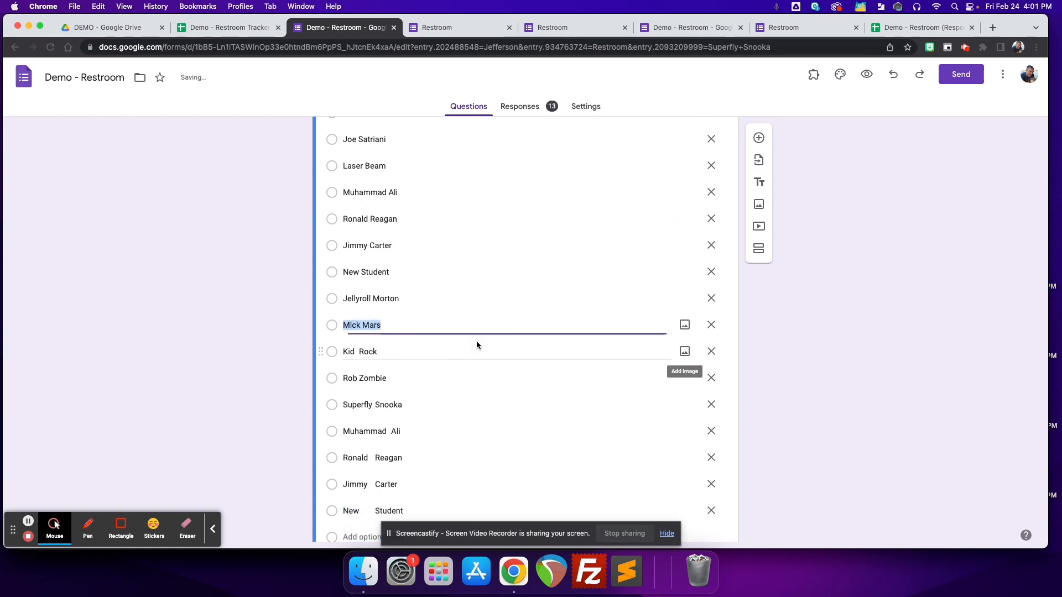
scroll(389, 328, up, 1)
scroll(390, 328, up, 1)
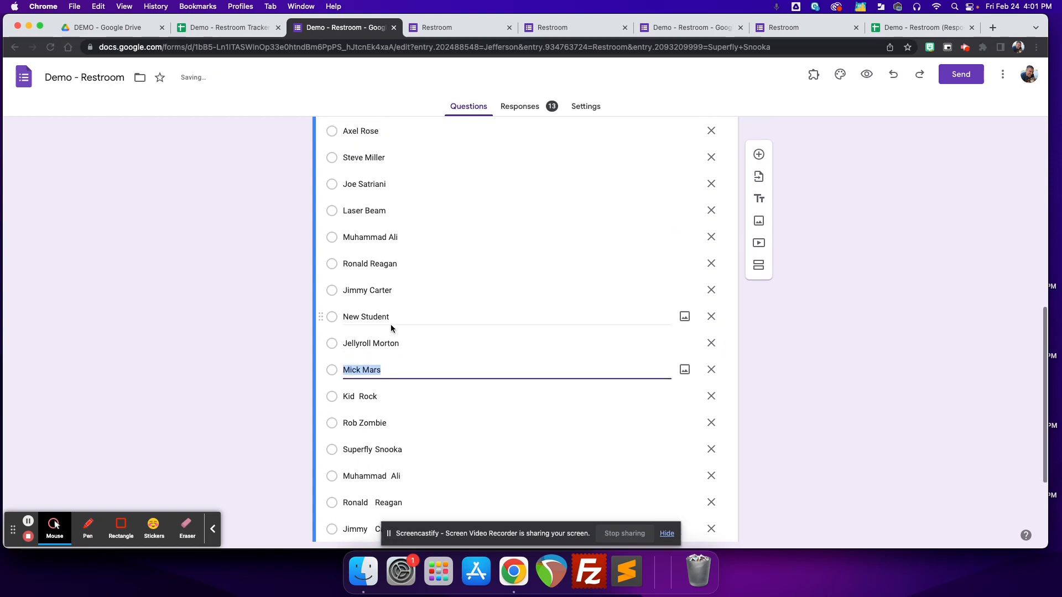
Step: Correct the spacing of the pasted Kid Rock option so a single space separates the two words
scroll(393, 328, down, 3)
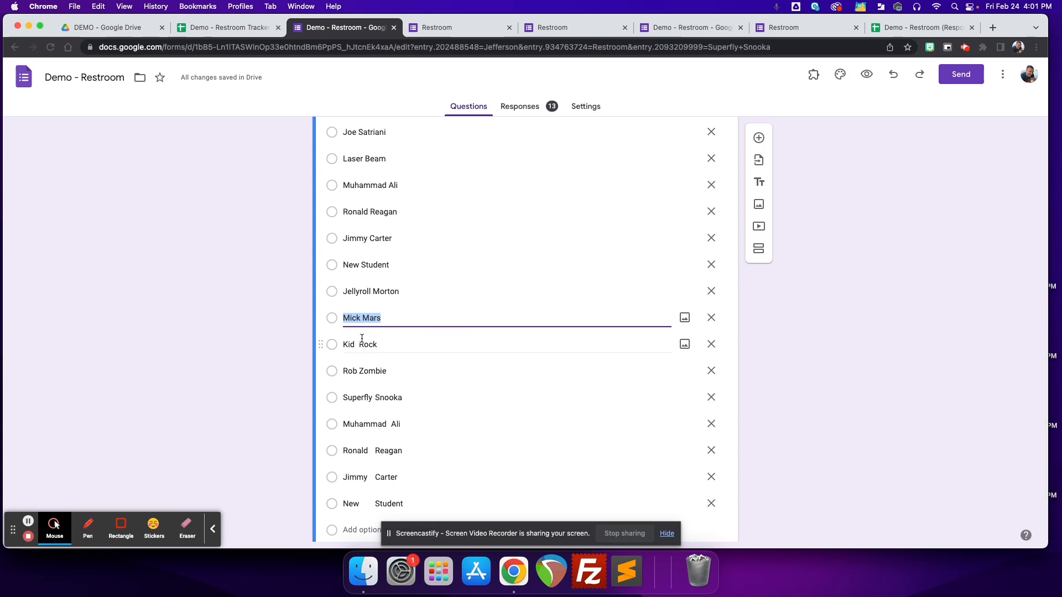
click(366, 344)
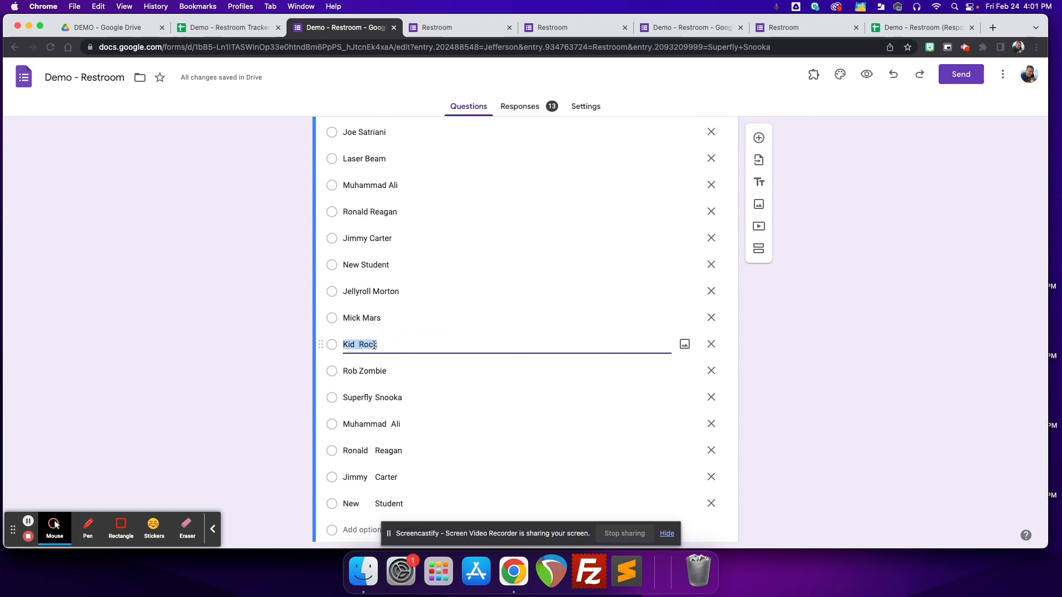
click(361, 344)
key(BackSpace)
key(BackSpace)
Step: Compare the Student options and delete the pasted duplicates of Muhammad Ali, Ronald Reagan, Jimmy Carter and New Student
scroll(395, 344, up, 1)
scroll(403, 343, up, 2)
scroll(404, 346, down, 1)
scroll(404, 346, up, 1)
scroll(407, 348, down, 4)
scroll(410, 346, up, 3)
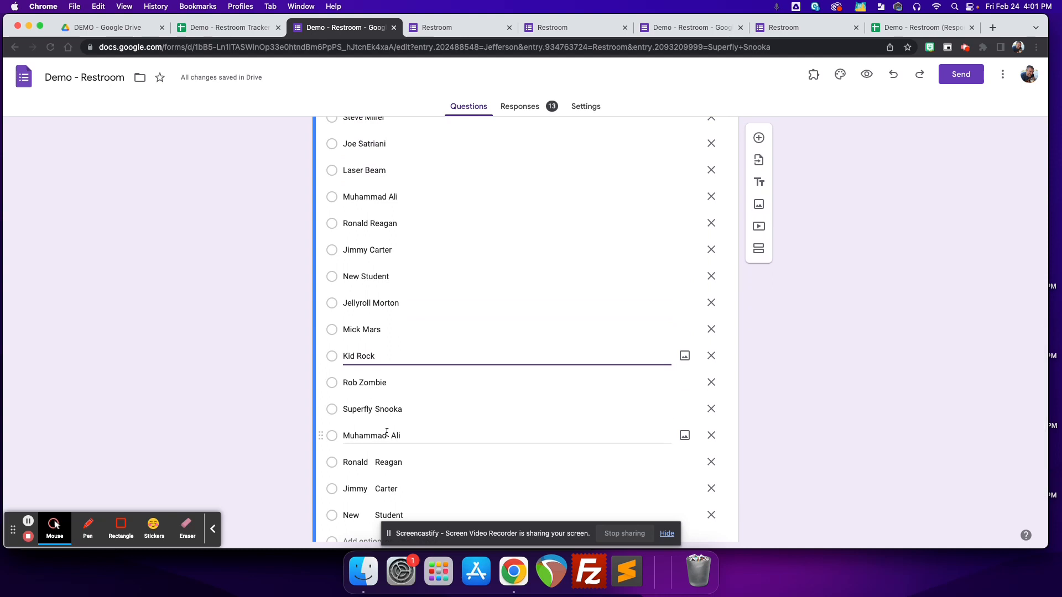
click(712, 436)
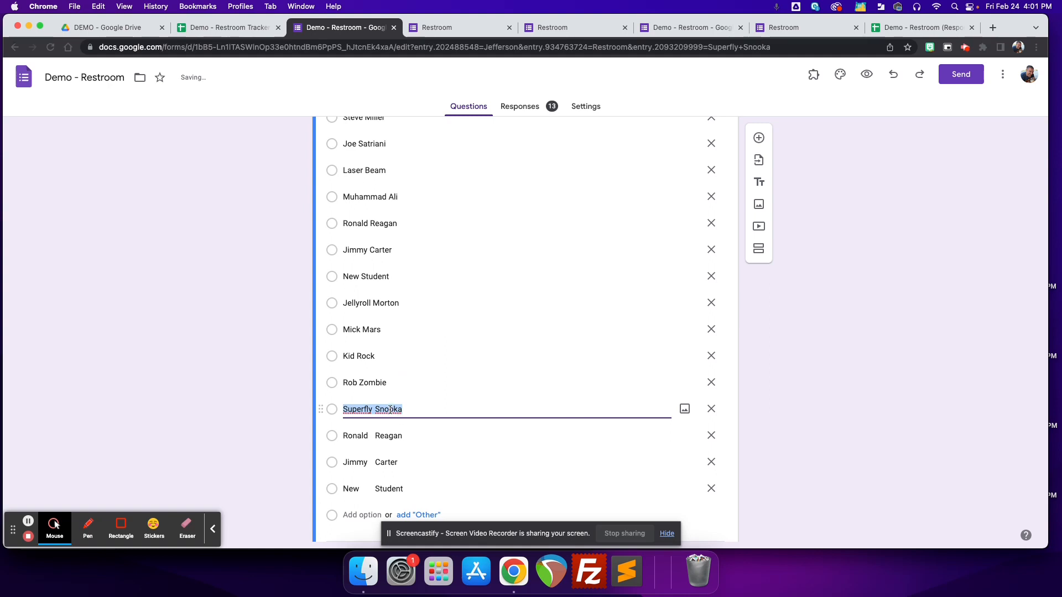
scroll(386, 209, up, 1)
scroll(386, 210, down, 1)
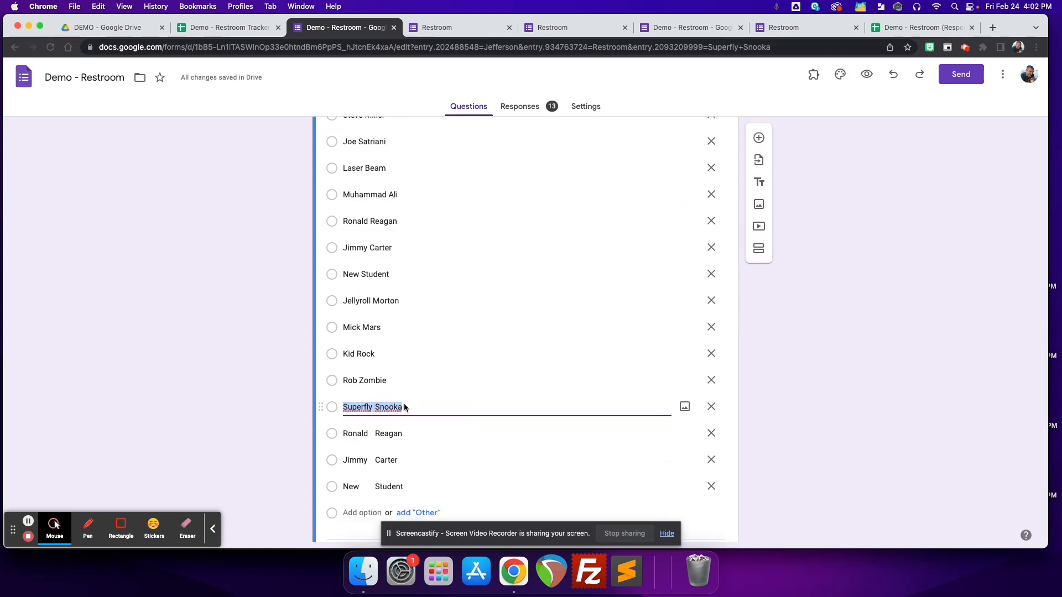
click(711, 433)
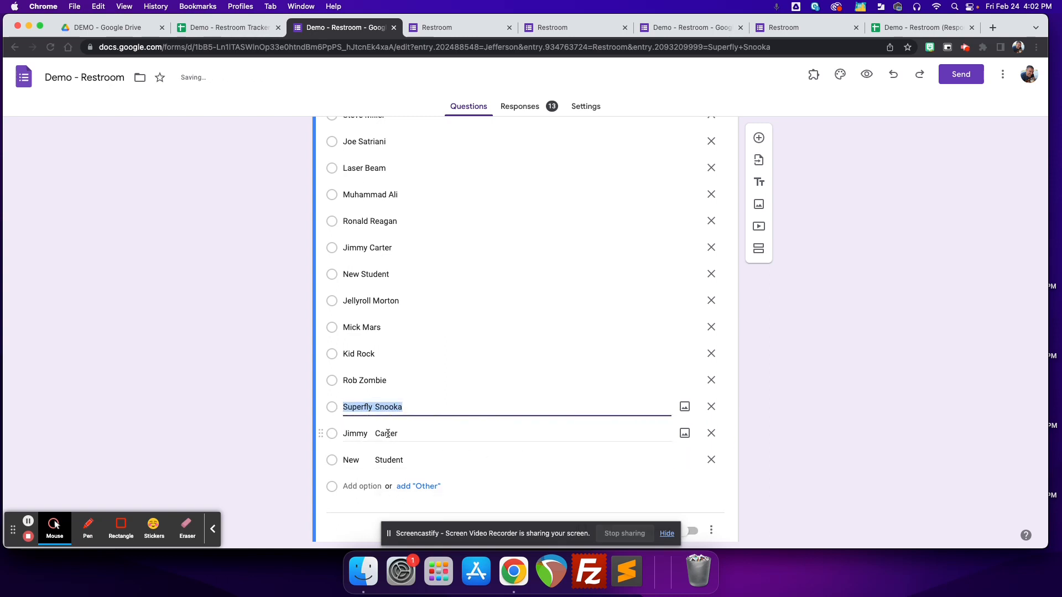
click(711, 433)
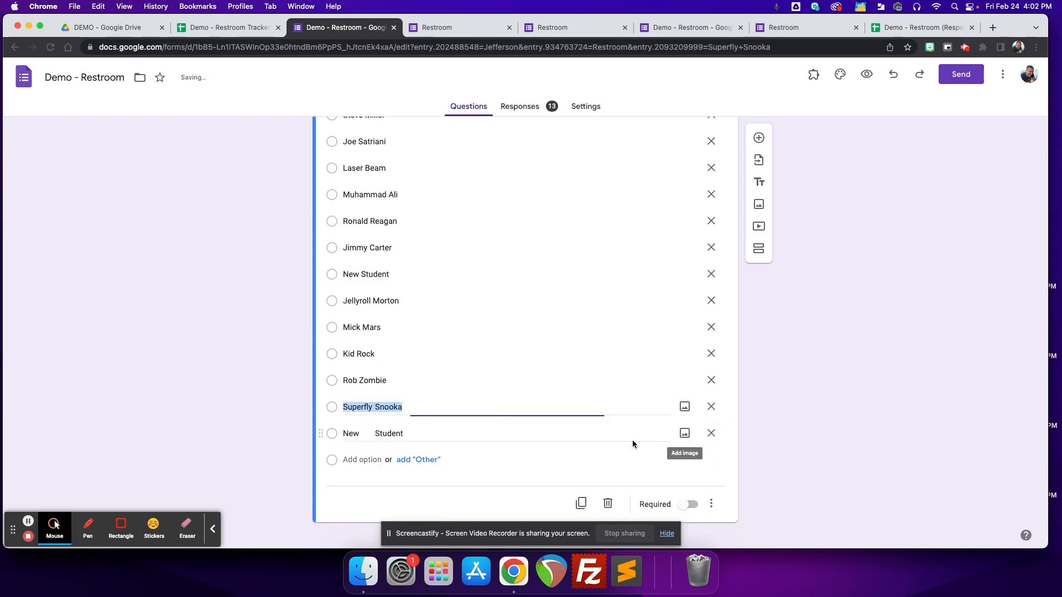
click(711, 433)
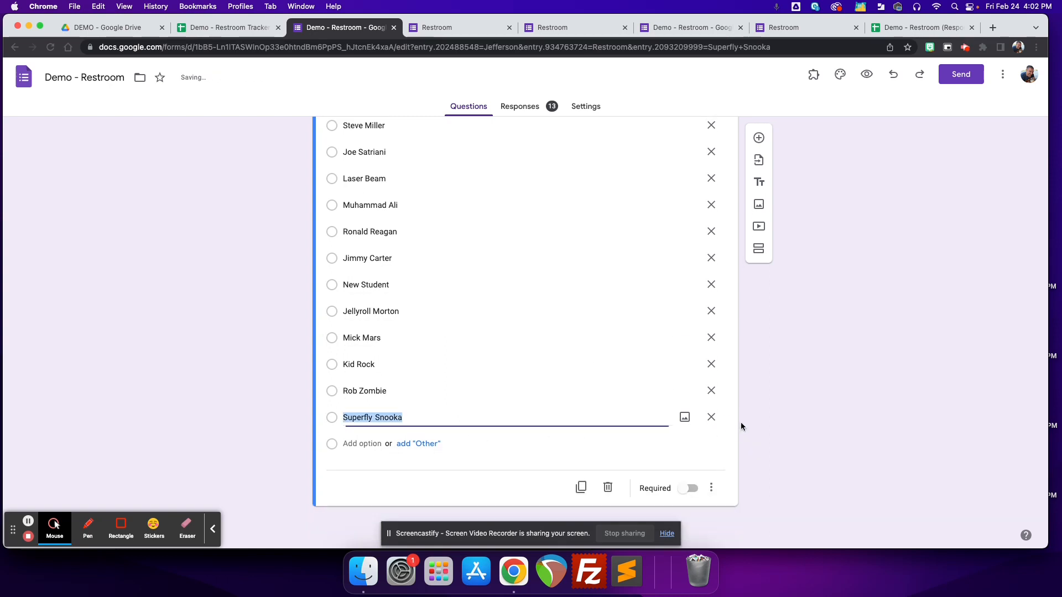
click(821, 387)
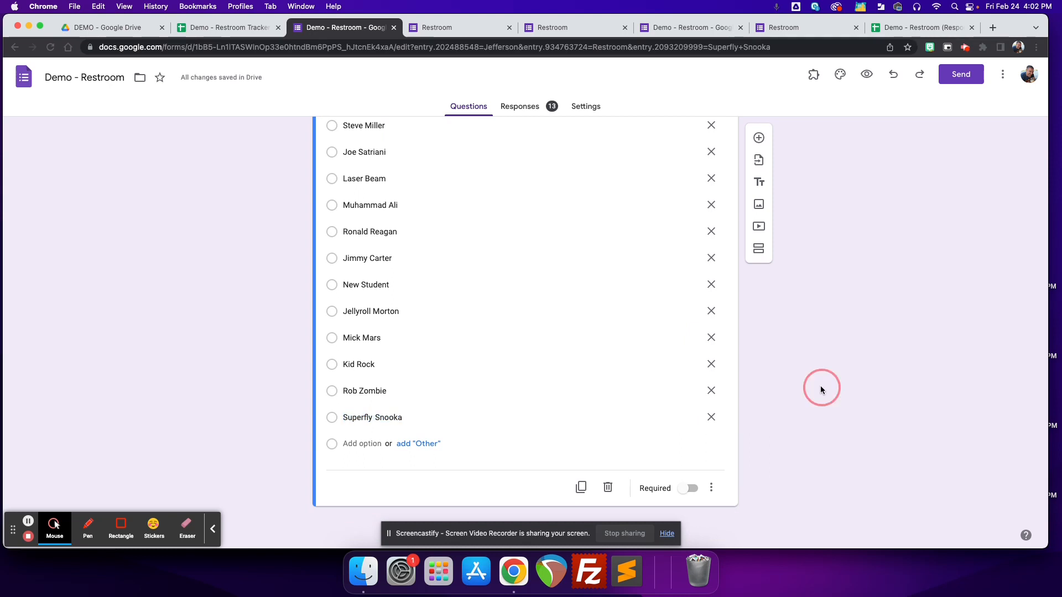
Step: Close the surplus form pages while keeping one form editor open, and return to the restroom tracker spreadsheet
click(394, 28)
click(393, 28)
click(394, 28)
click(394, 28)
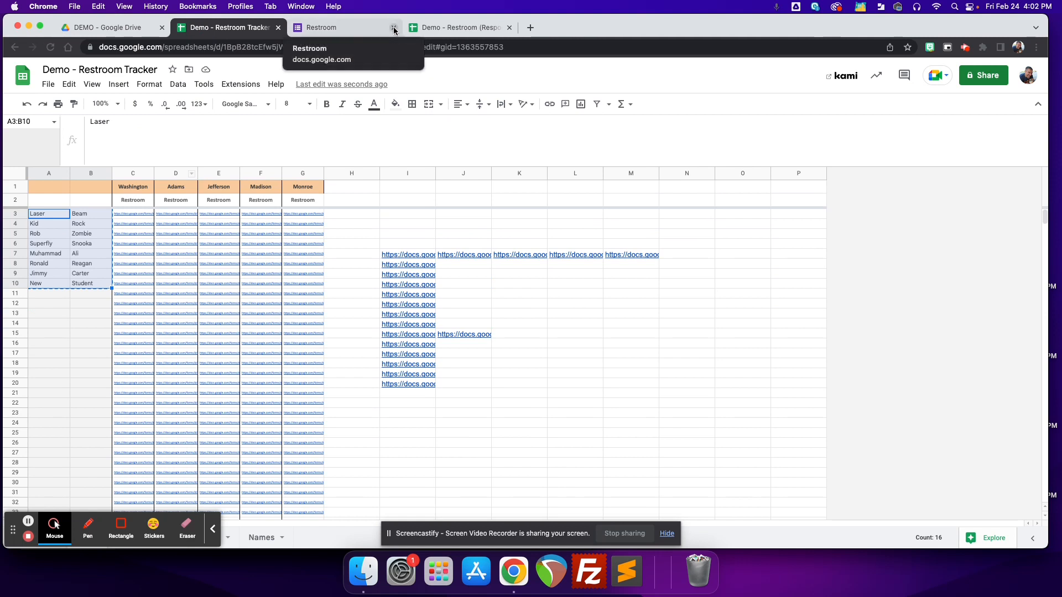
key(super+shift+t)
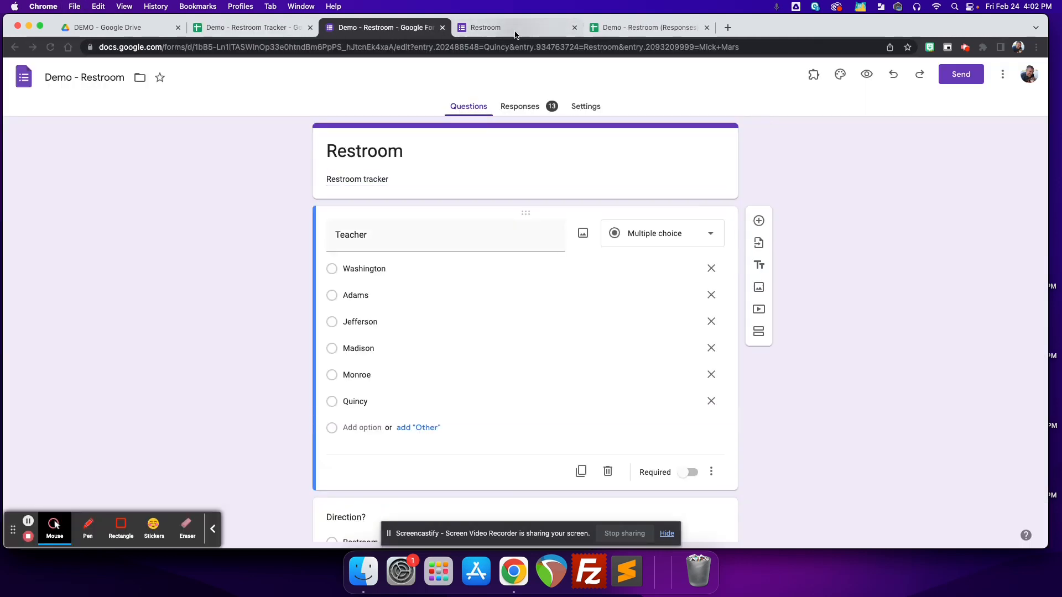
click(514, 33)
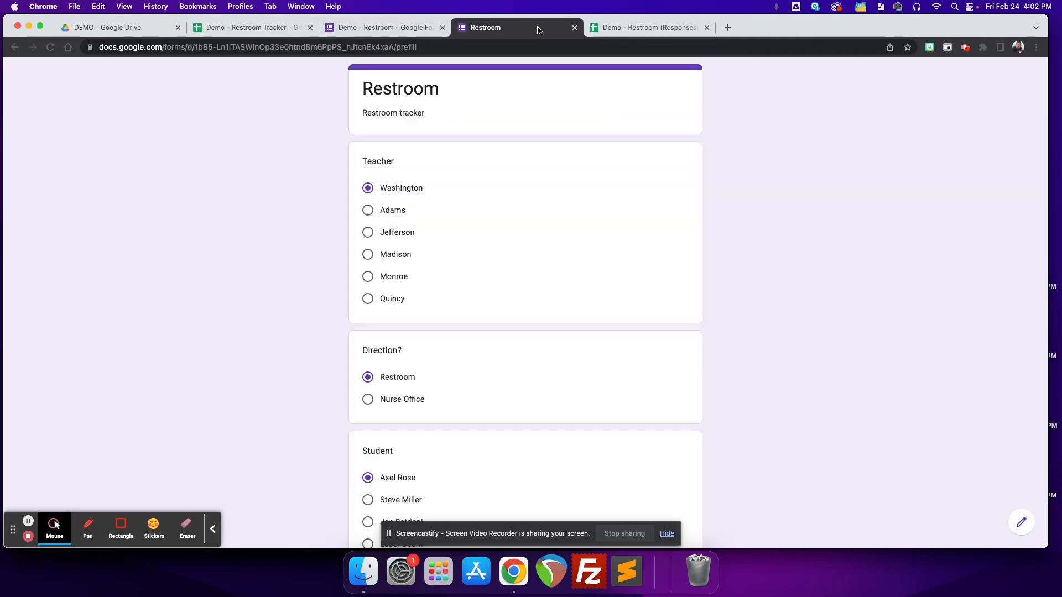
click(575, 28)
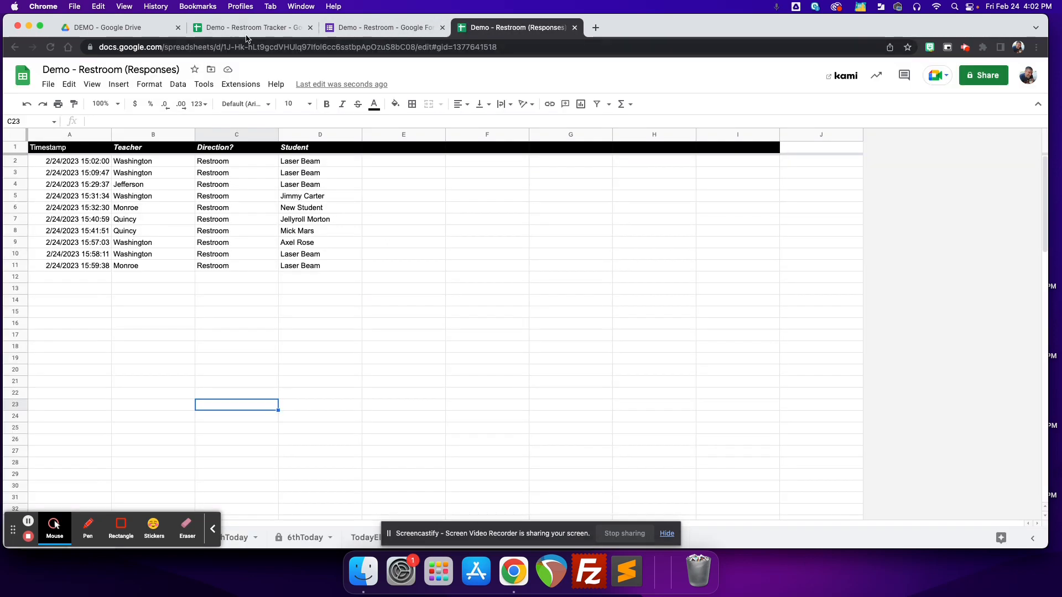
click(248, 29)
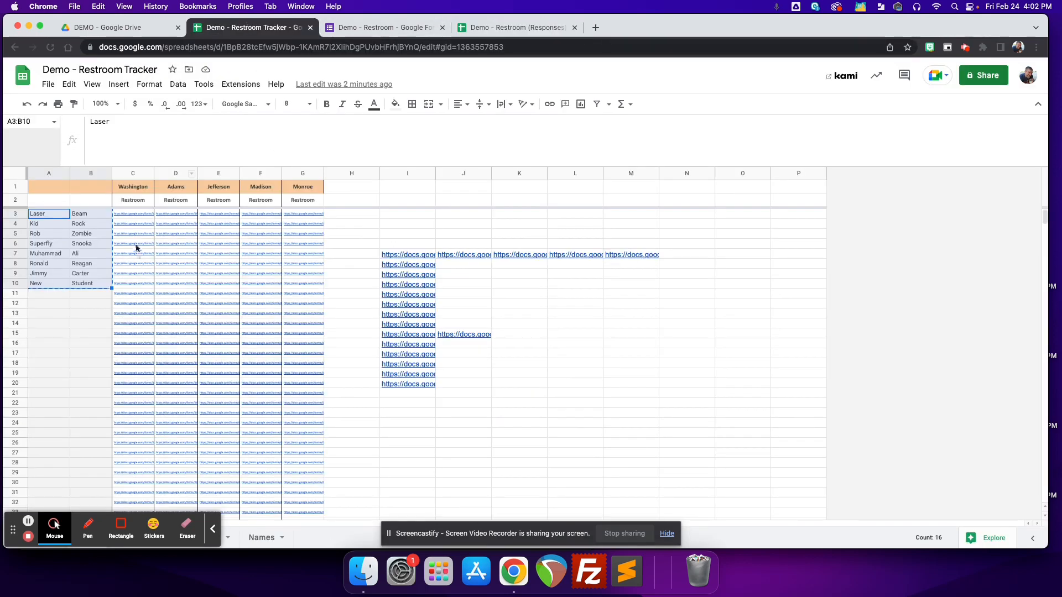
Step: Open the link in F6 to submit Superfly Snooka's restroom pass for Madison, and check the entry in the responses spreadsheet
click(252, 247)
click(282, 261)
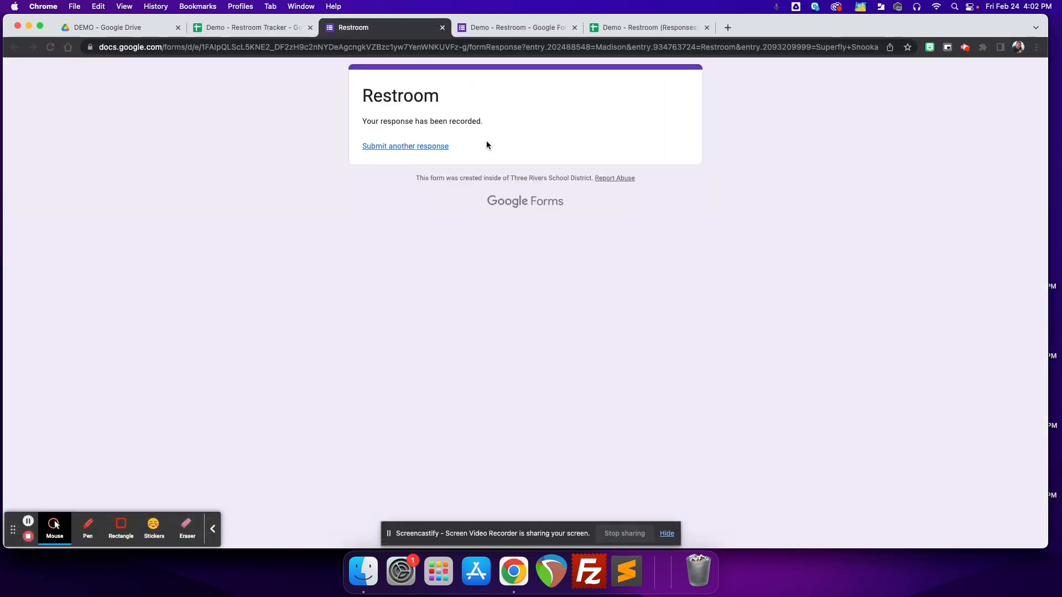
click(622, 28)
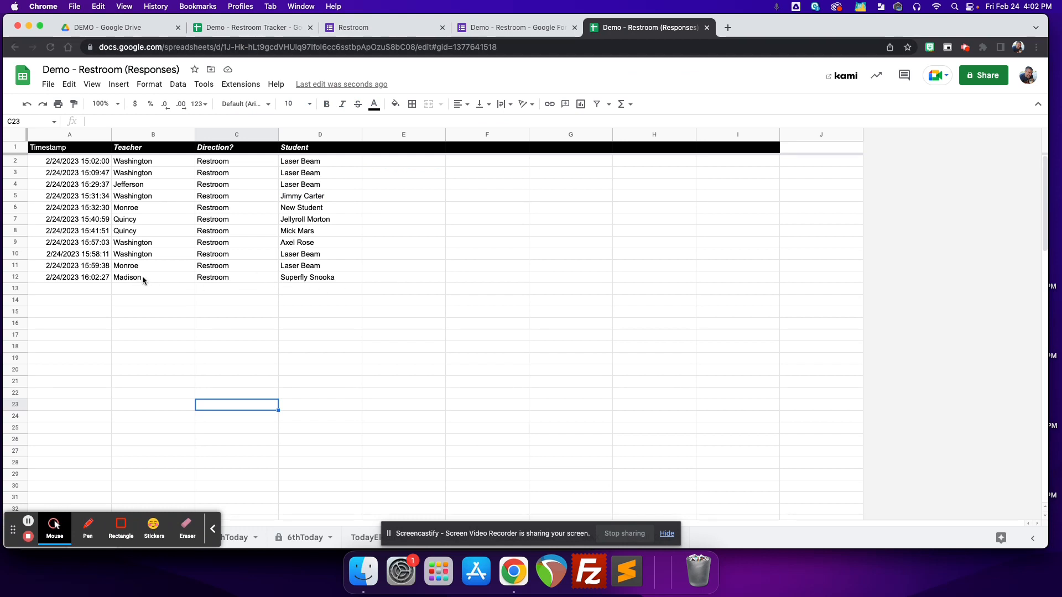
Step: Compare the All sheet's recorded responses with the daily pass views on the 8thToday and 7thToday sheets
click(210, 531)
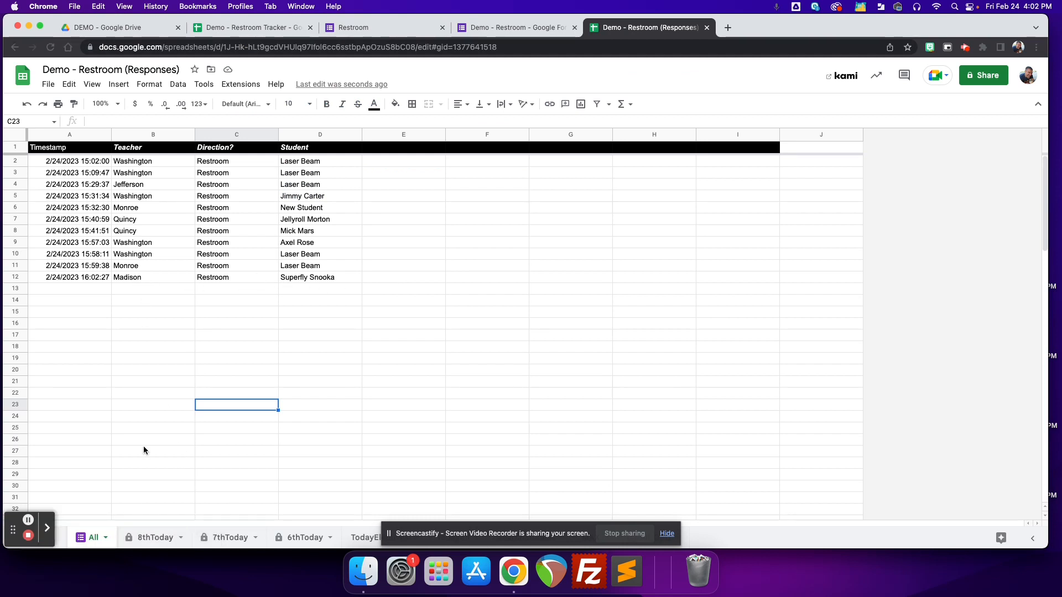
click(147, 539)
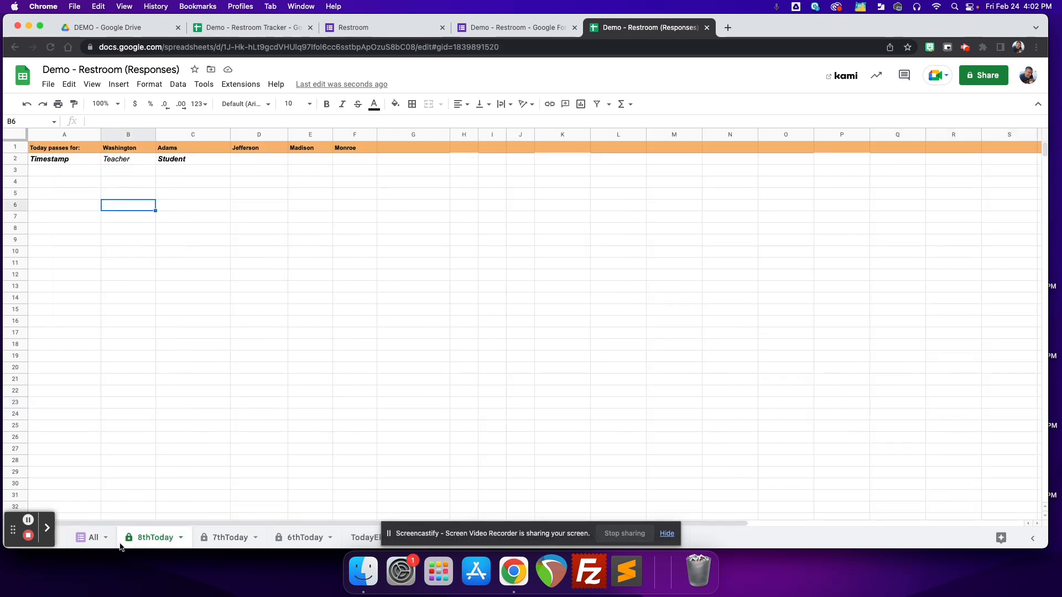
click(93, 538)
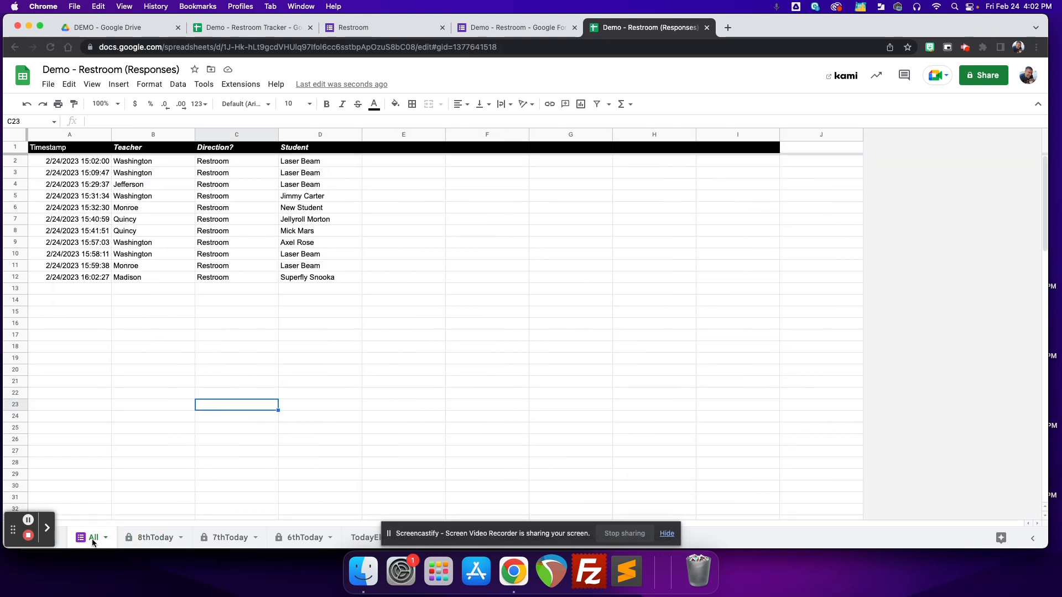
click(146, 540)
click(225, 539)
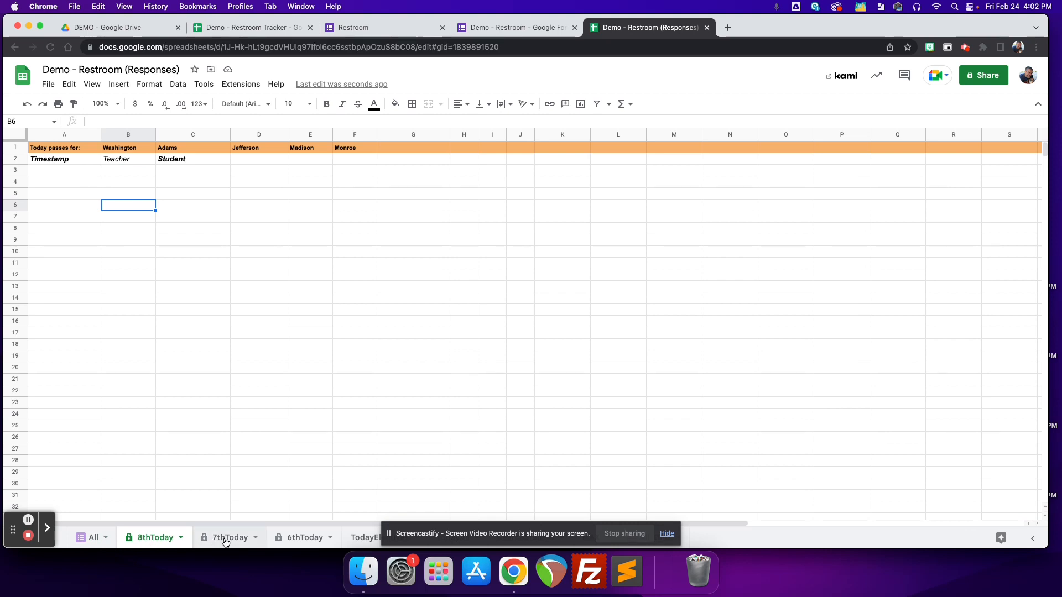
click(150, 540)
click(93, 539)
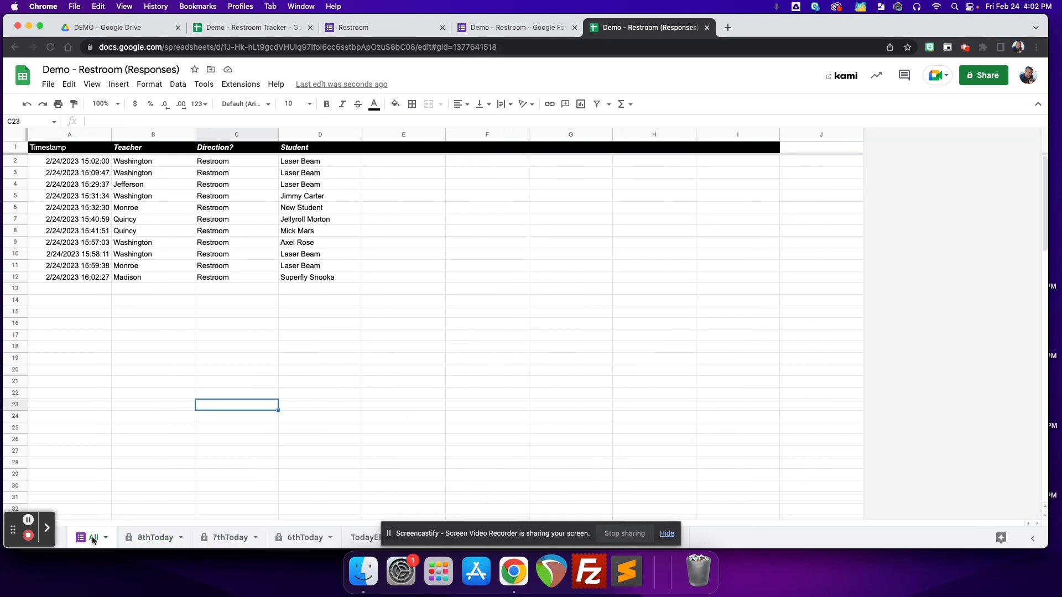
click(147, 540)
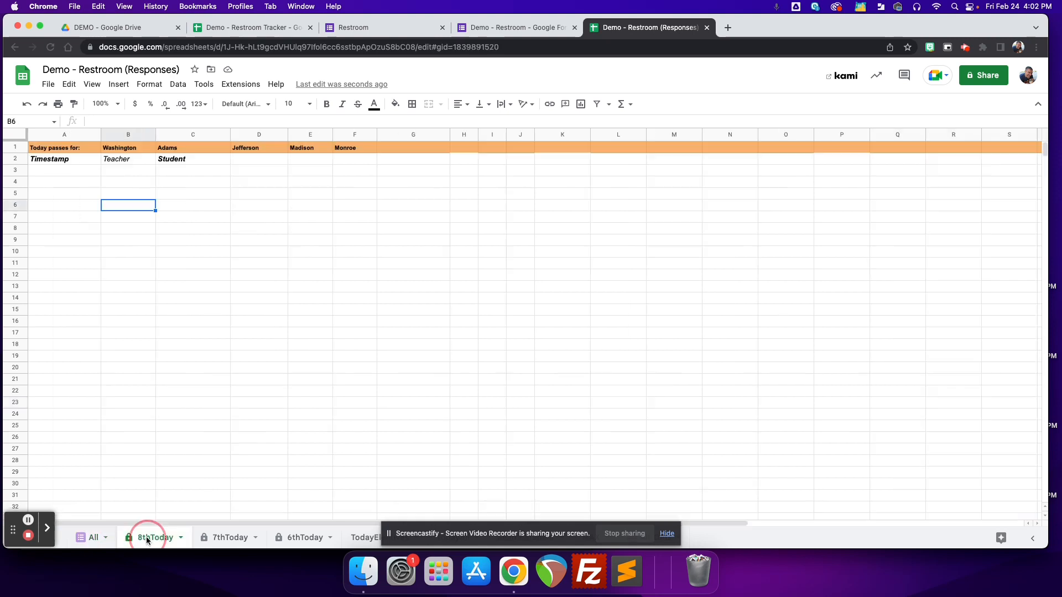
Step: Examine the QUERY formula in A2 of 8thToday against the dates, teachers and students recorded on the All sheet
click(79, 161)
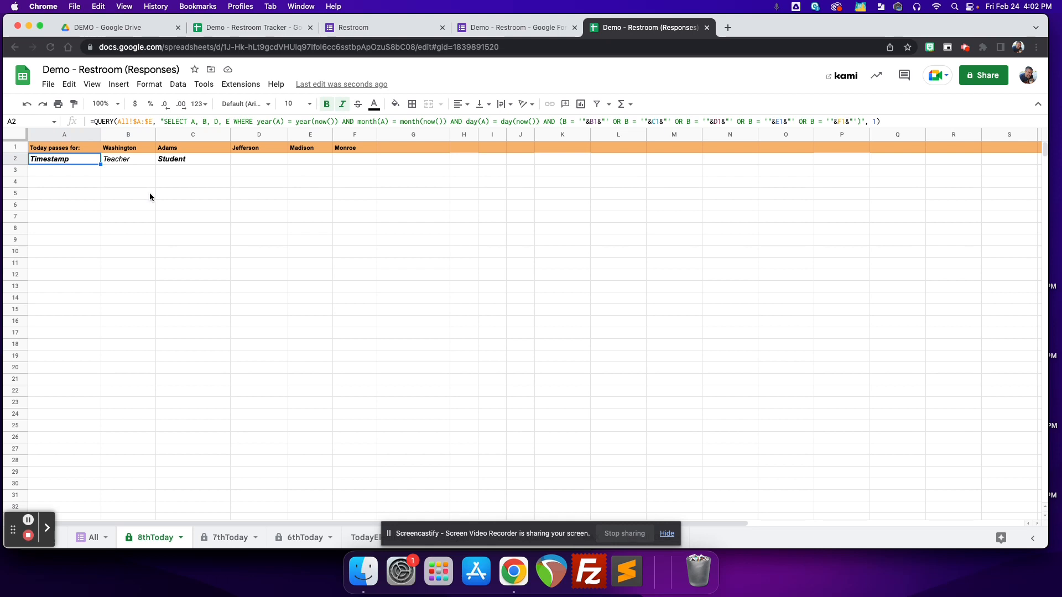
click(92, 539)
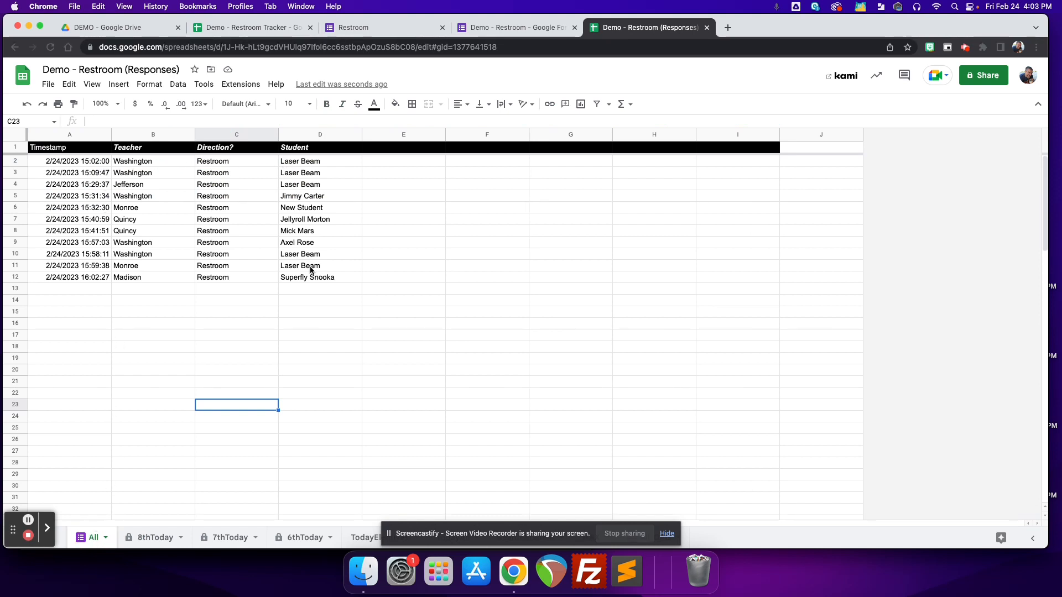
click(155, 537)
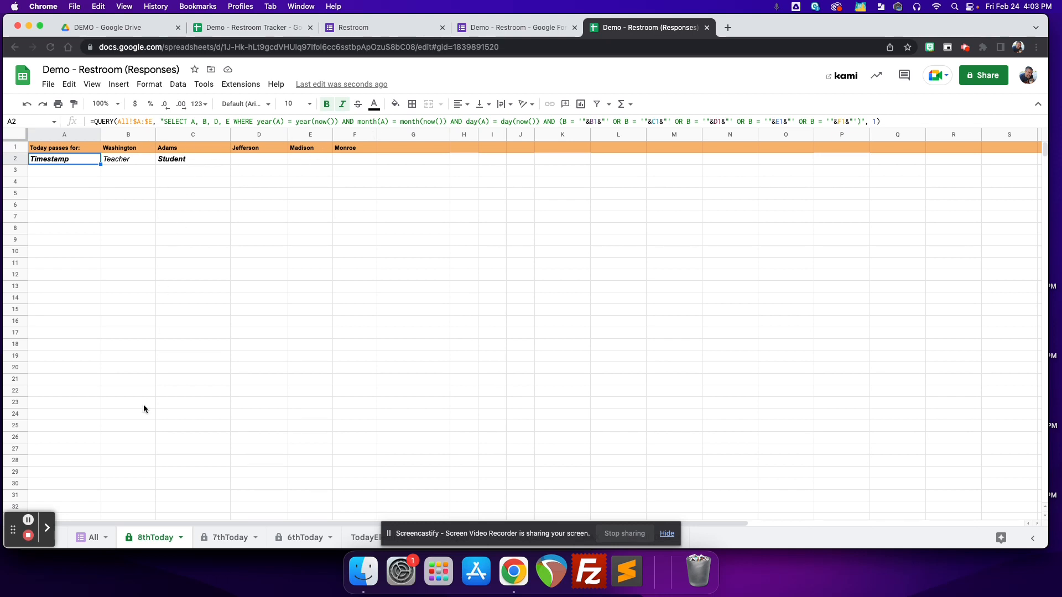
click(91, 538)
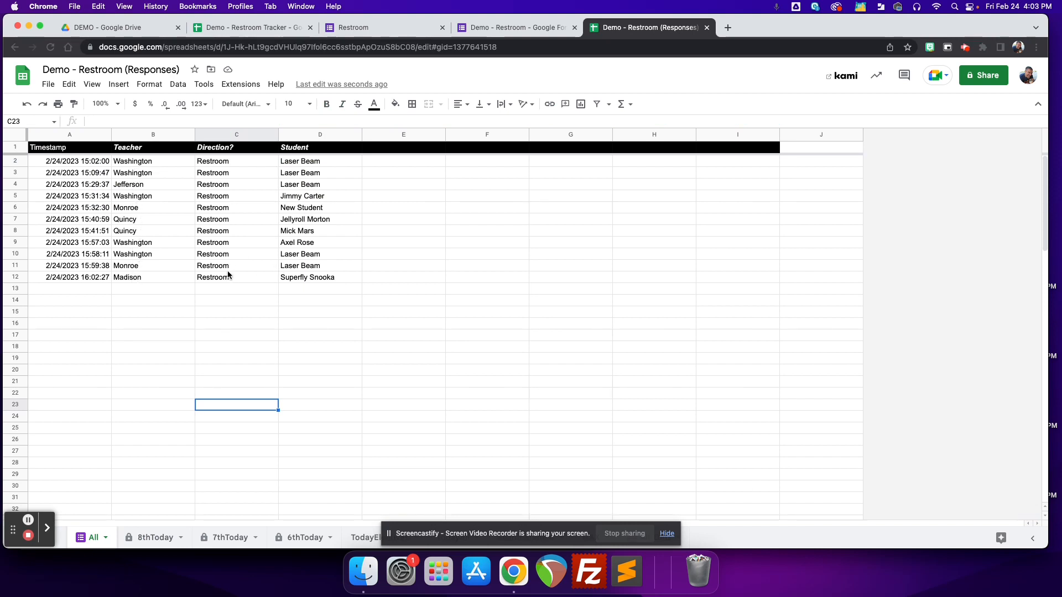
click(154, 538)
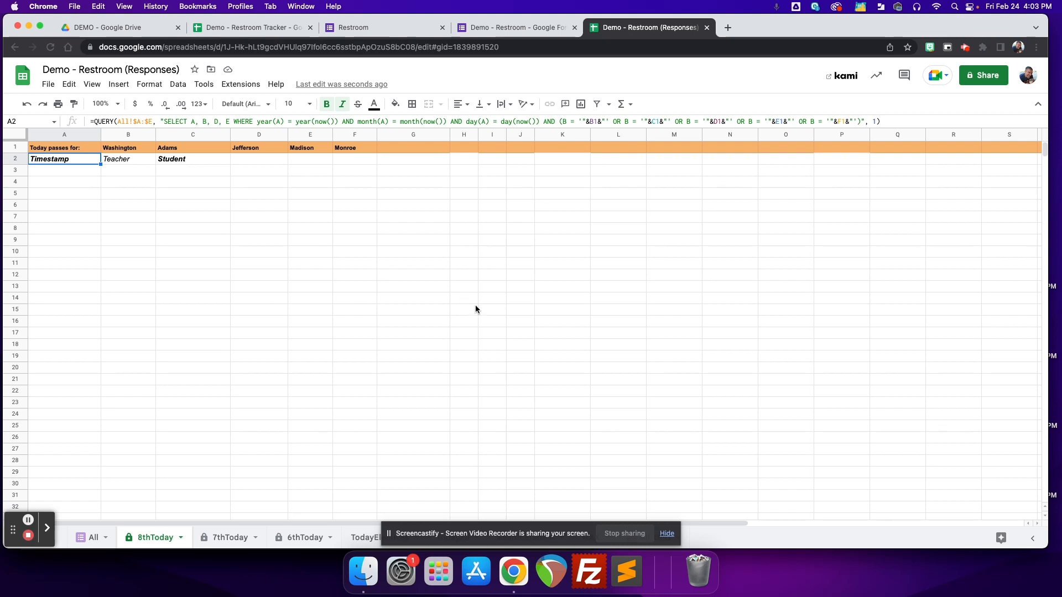
click(215, 538)
click(151, 538)
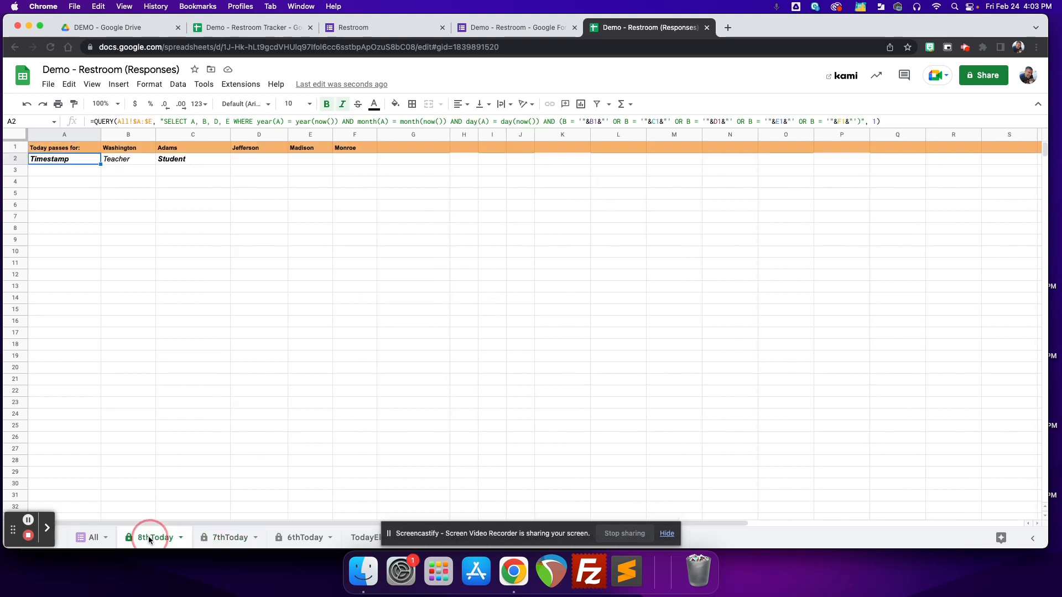
click(94, 538)
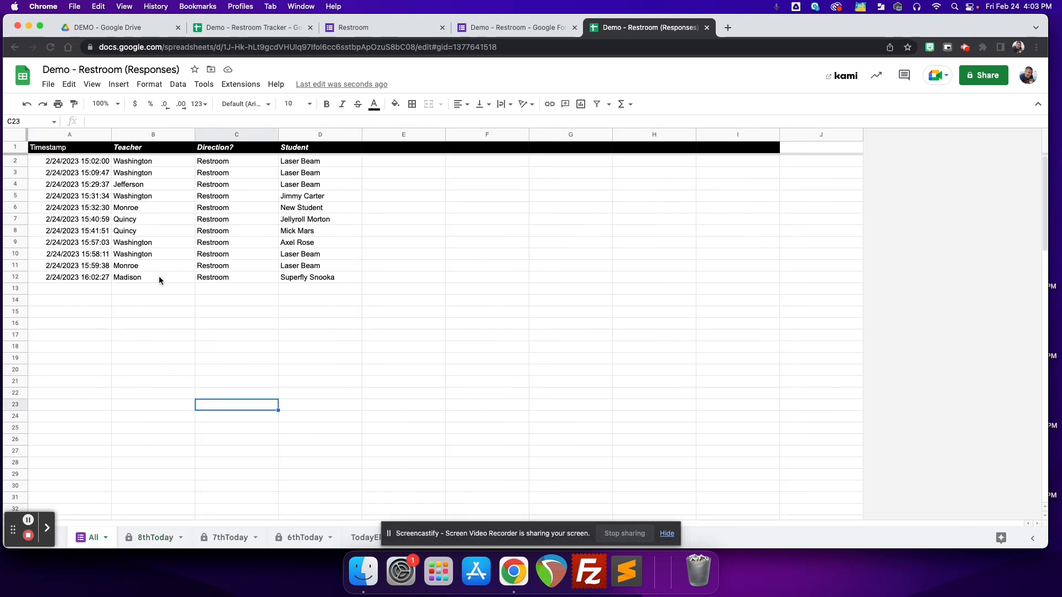
click(150, 538)
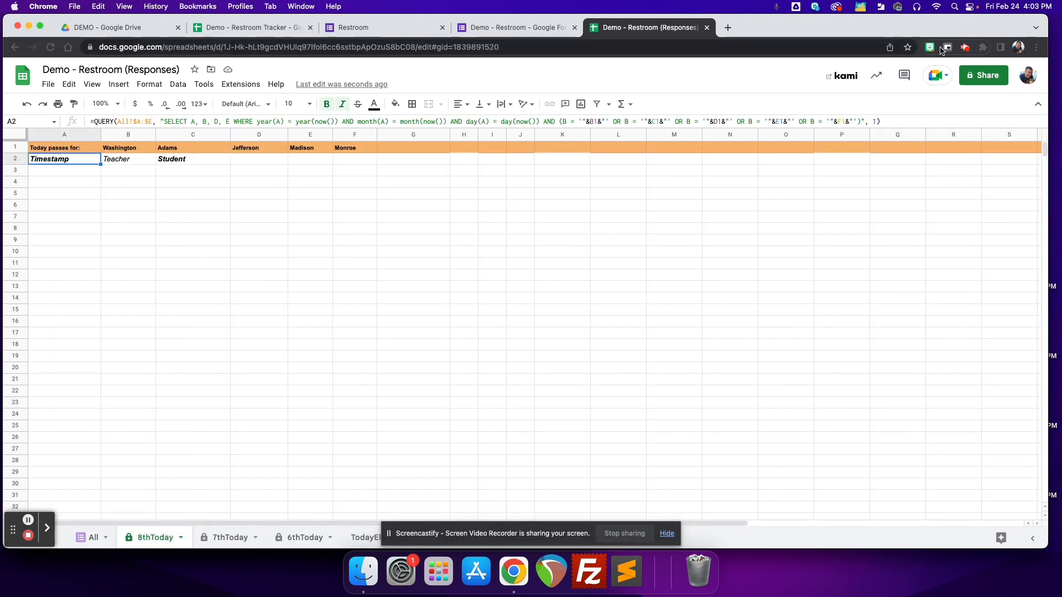